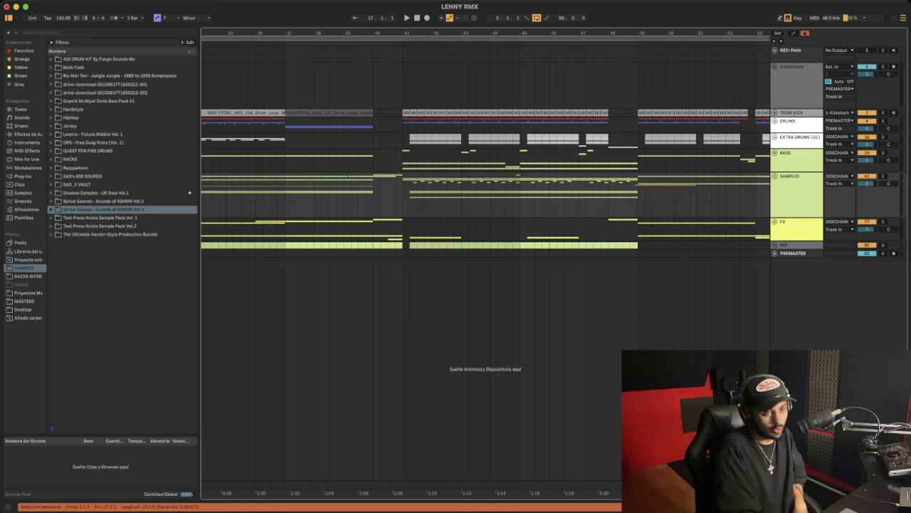
- Play the intro from bar 5 to hear the opening vocal and synth stems in the SAMPLES group
scroll(485, 178, "left", 15)
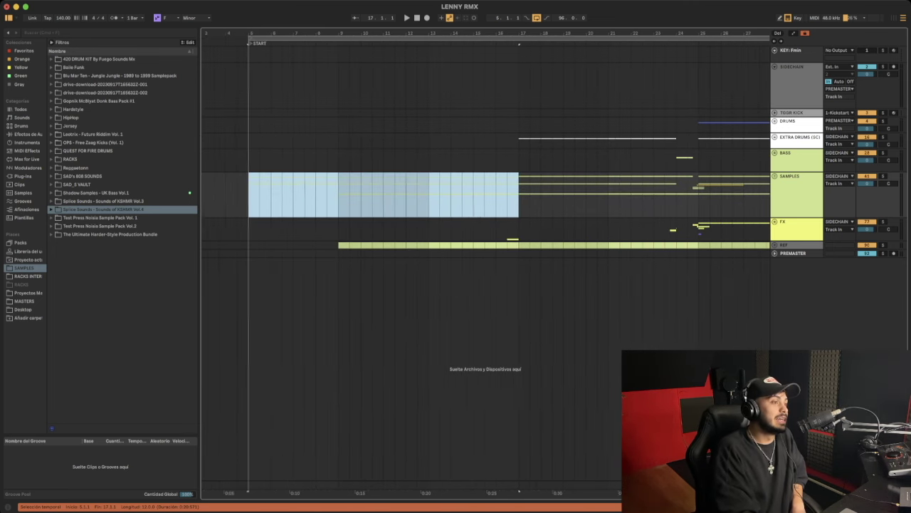
key("z")
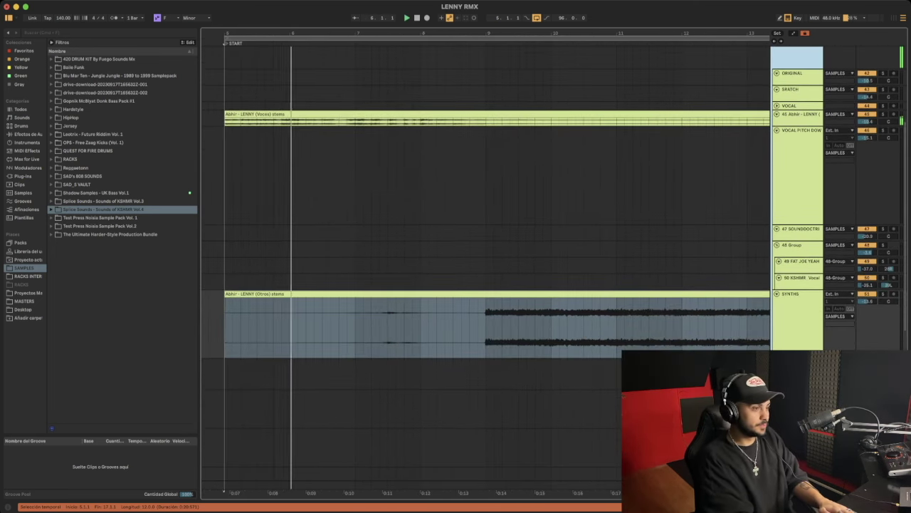
key("x")
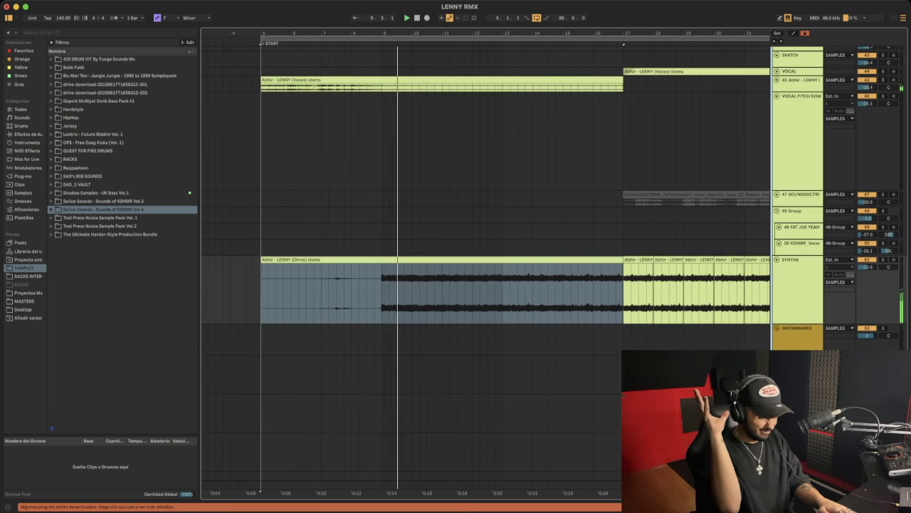
left_click(593, 372)
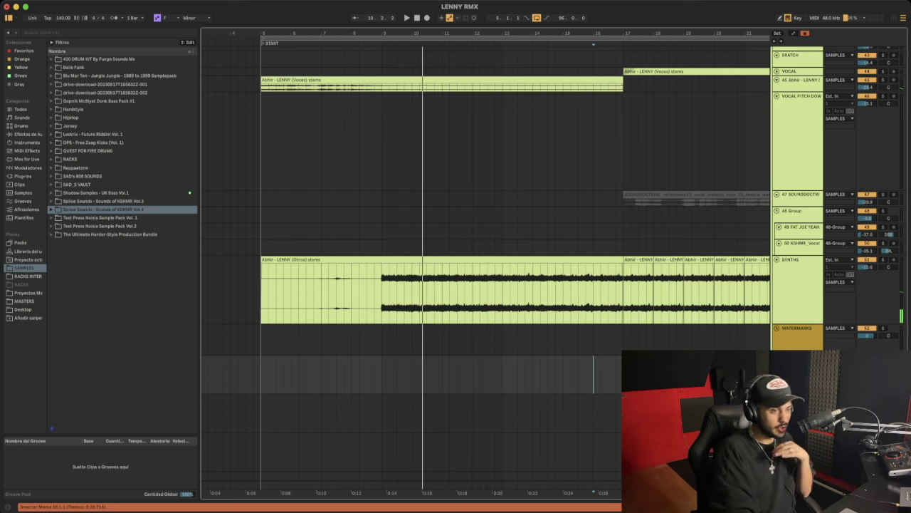
- Solo the SYNTHS track and examine its intro stem, placing the insert marker at bar 9
scroll(487, 263, "up", 1)
left_click(389, 372)
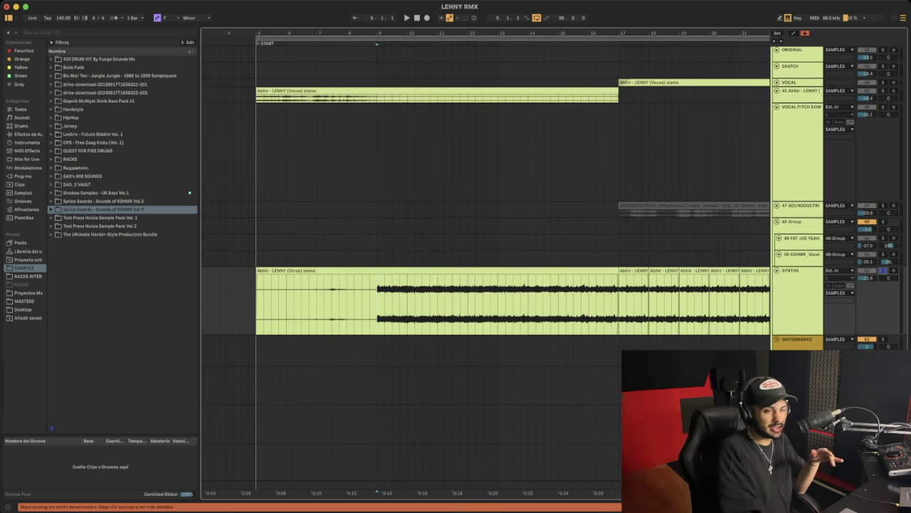
key("plus")
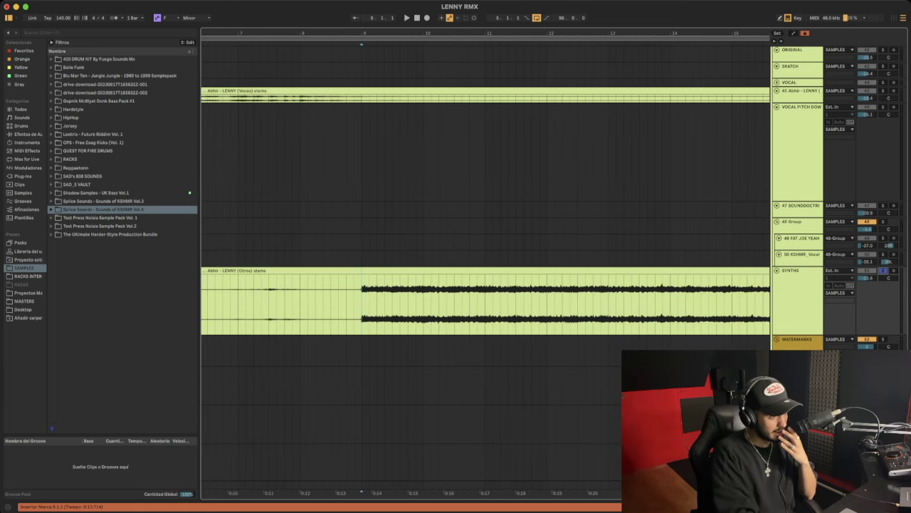
key("minus")
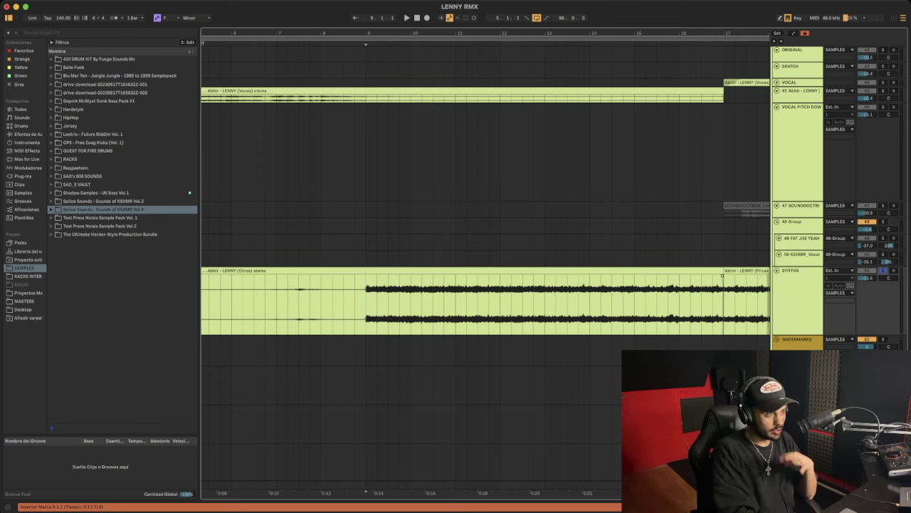
key("plus")
key("minus")
key("minus")
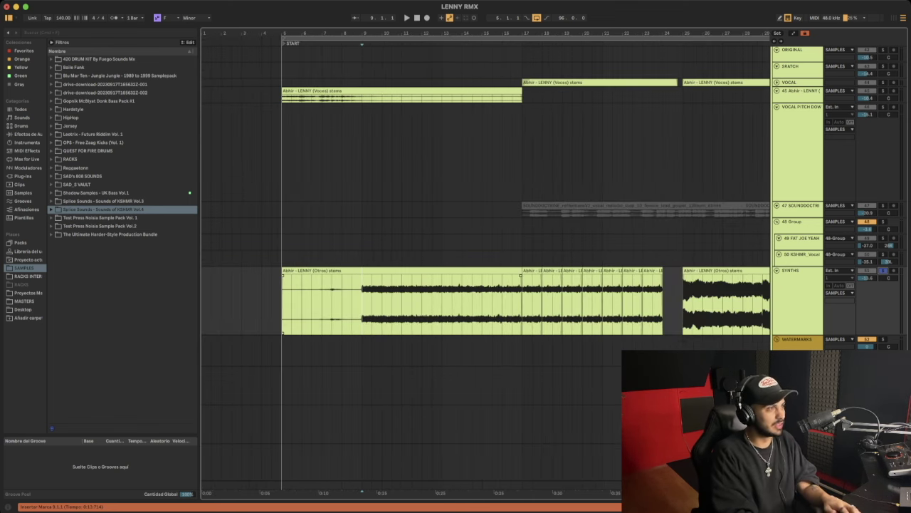
- Solo the VOCAL track with its lane enlarged and play the vocal clip that starts at bar 17
scroll(484, 270, "up", 5)
key("alt+plus")
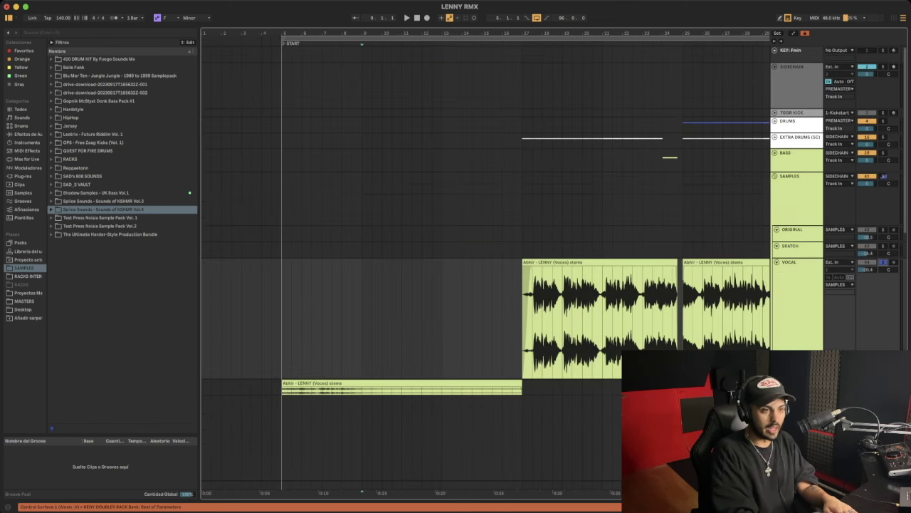
left_click(570, 262)
key("z")
key("space")
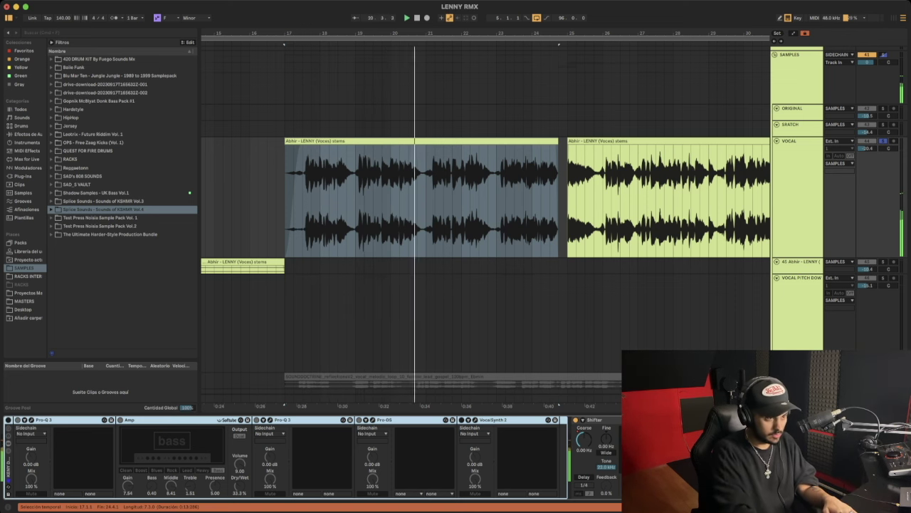
key("minus")
key("minus")
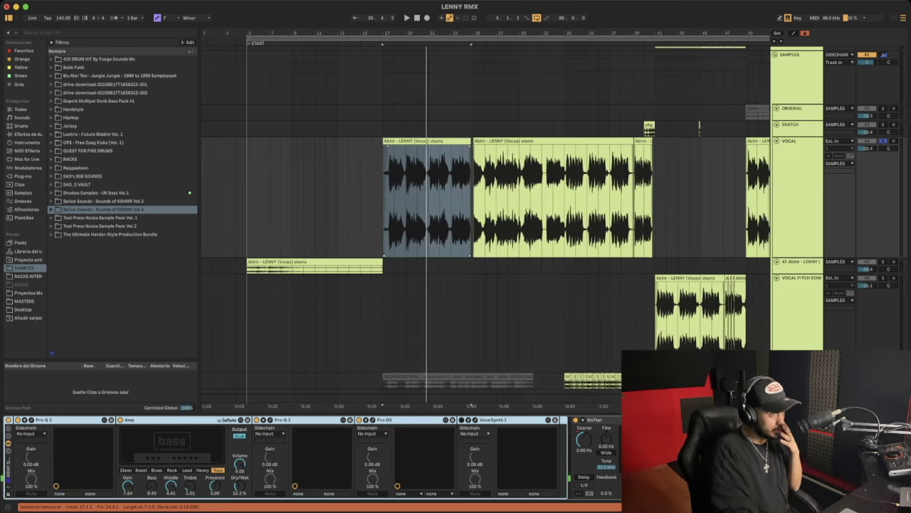
key("plus")
key("plus")
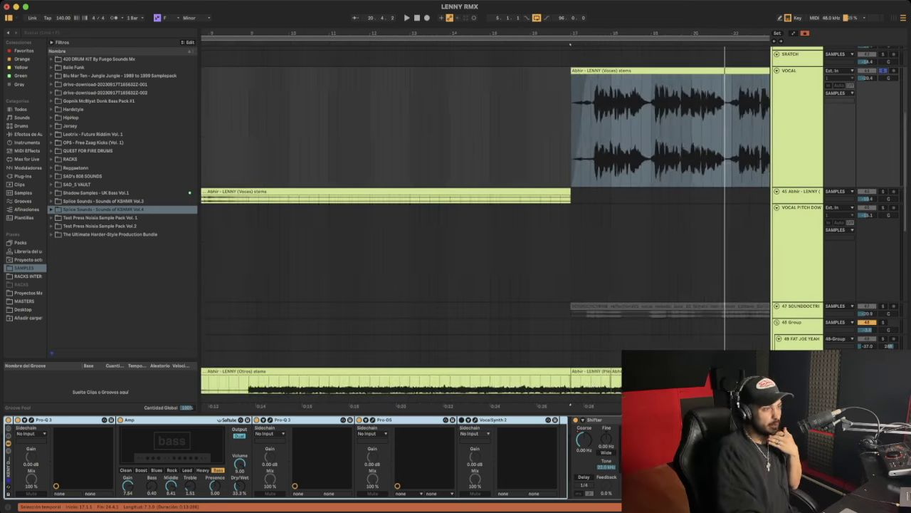
- Unsolo the VOCAL track and play the full arrangement from bar 9 into the section at bar 17
scroll(484, 214, "down", 5)
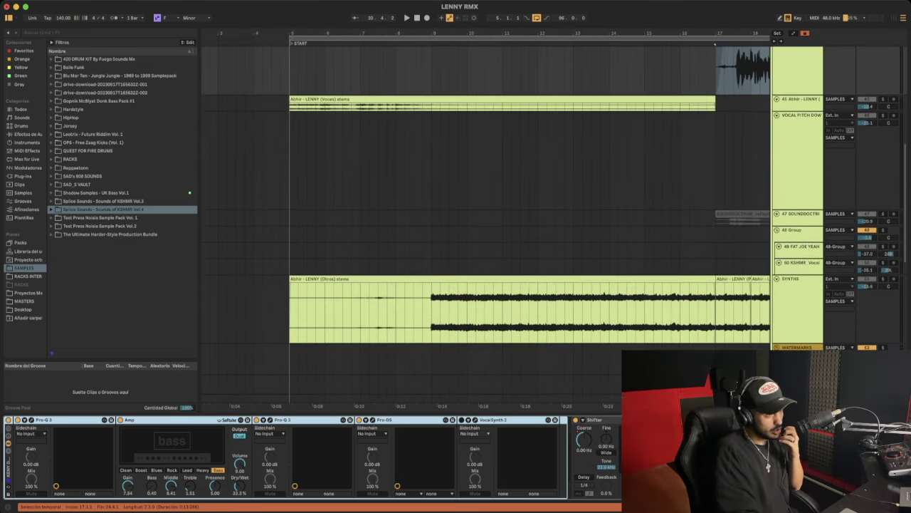
scroll(484, 213, "down", 3)
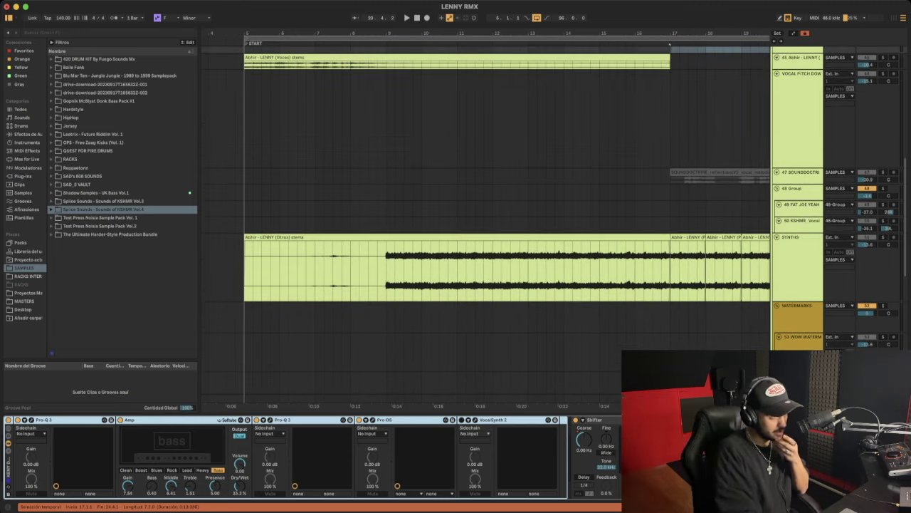
scroll(484, 213, "up", 2)
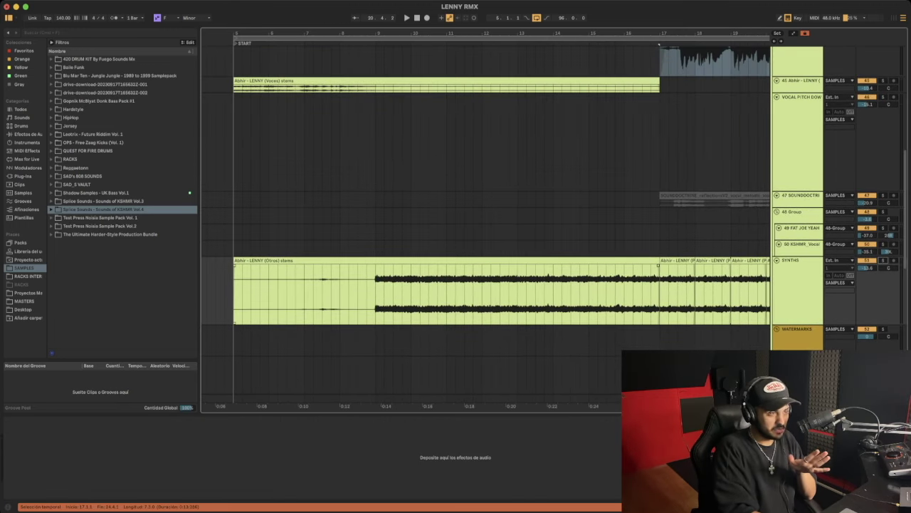
scroll(484, 213, "up", 2)
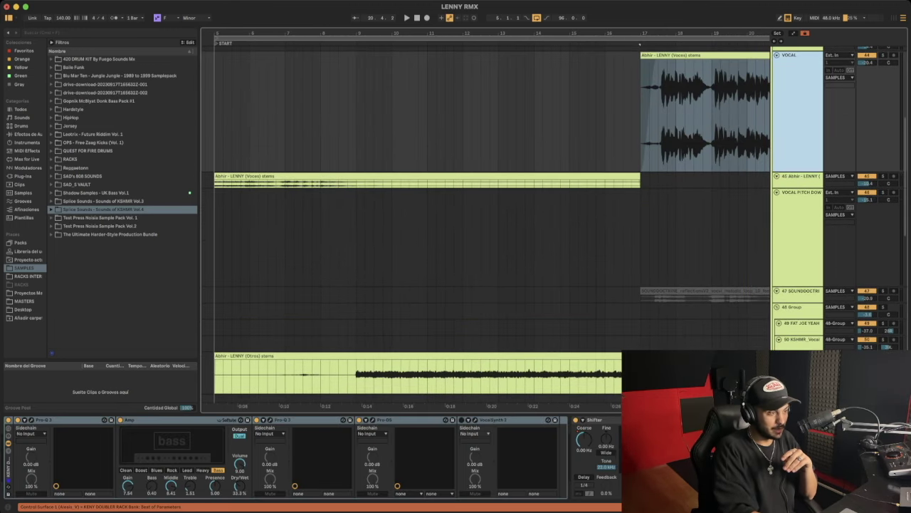
scroll(484, 213, "down", 2)
left_click(364, 156)
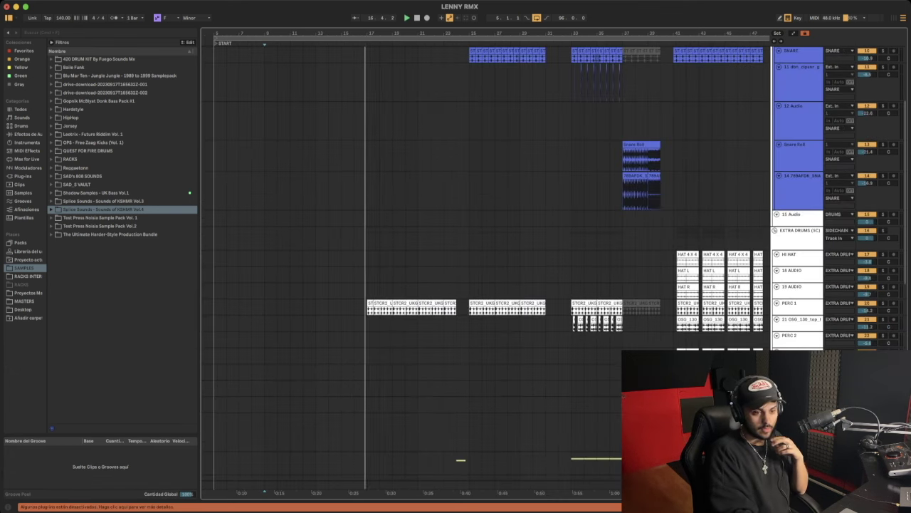
- Solo the PERC 1 track and listen to its top loop in the section after bar 17
scroll(485, 270, "up", 6)
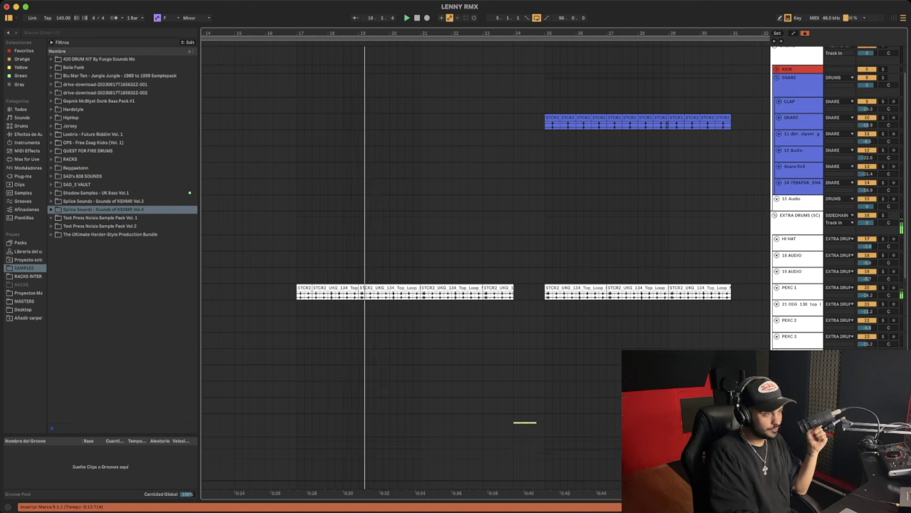
scroll(484, 271, "up", 5)
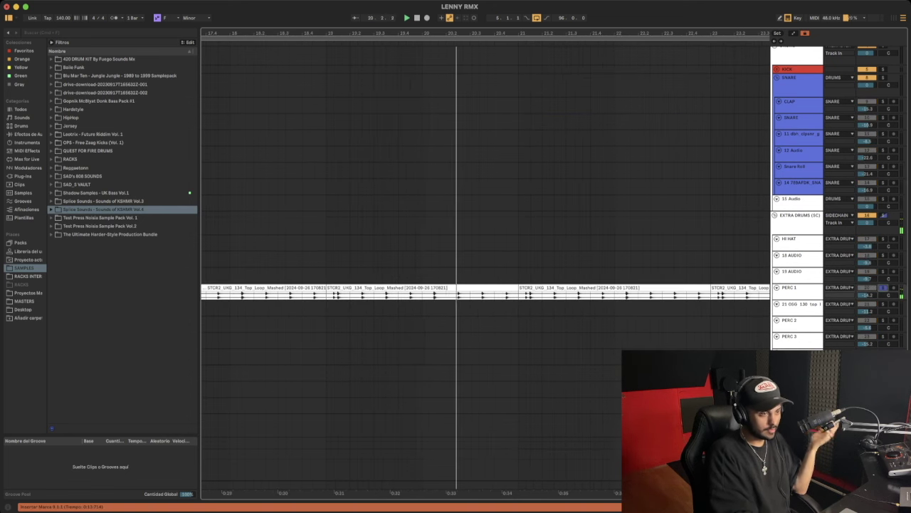
scroll(484, 270, "right", 3)
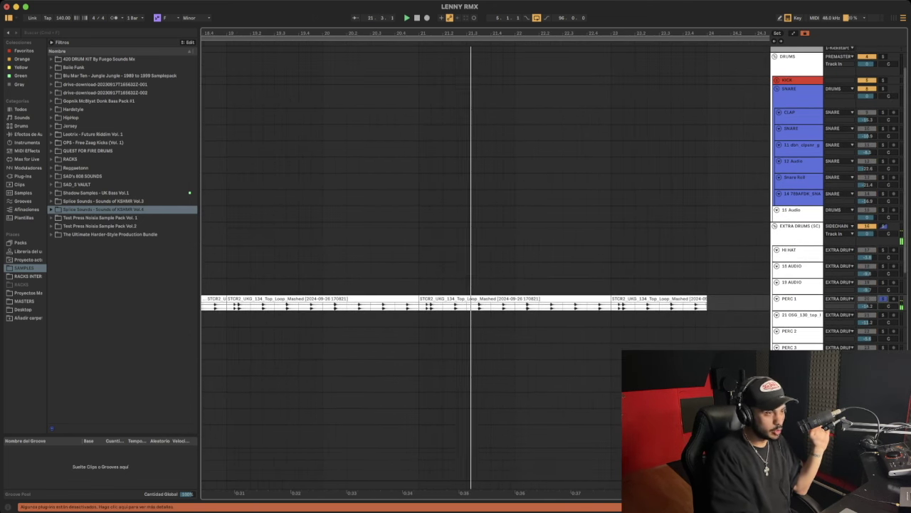
- Unsolo PERC 1 and expand the BASS group to show the bass clip at bar 24
scroll(484, 271, "down", 8)
scroll(484, 271, "down", 5)
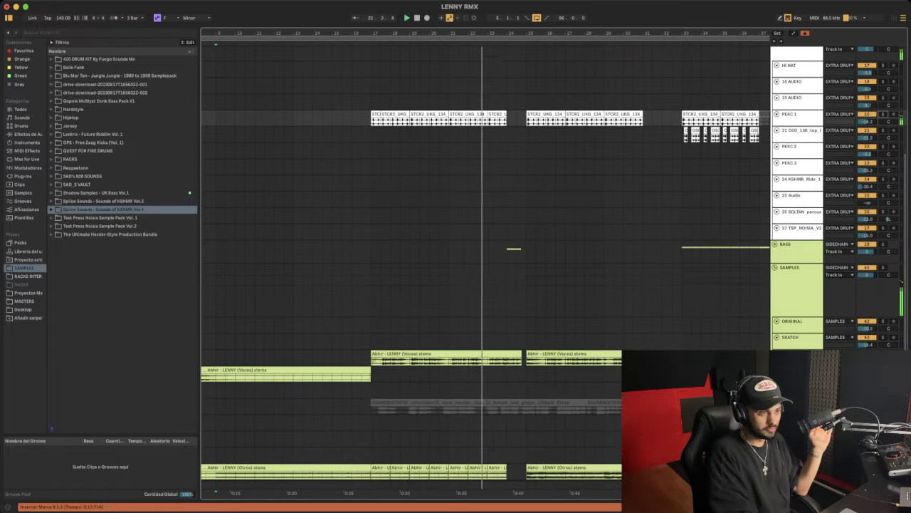
scroll(484, 271, "up", 5)
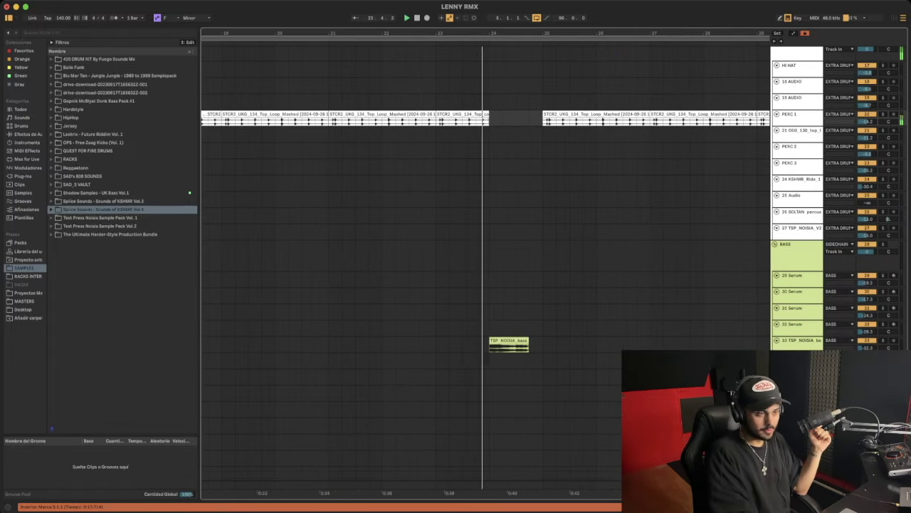
scroll(484, 270, "down", 3)
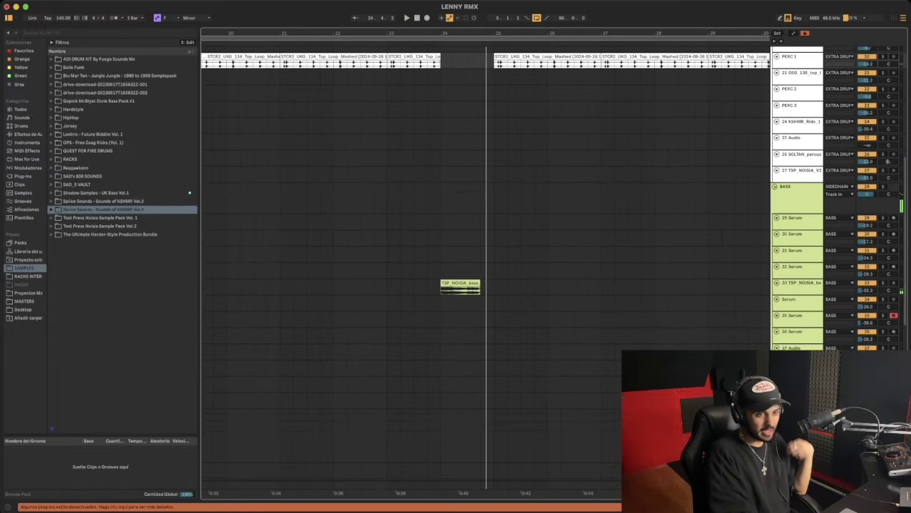
- Solo the TSP_NOISIA bass track and play its short clip at bar 24
left_click(883, 283)
left_click(460, 285)
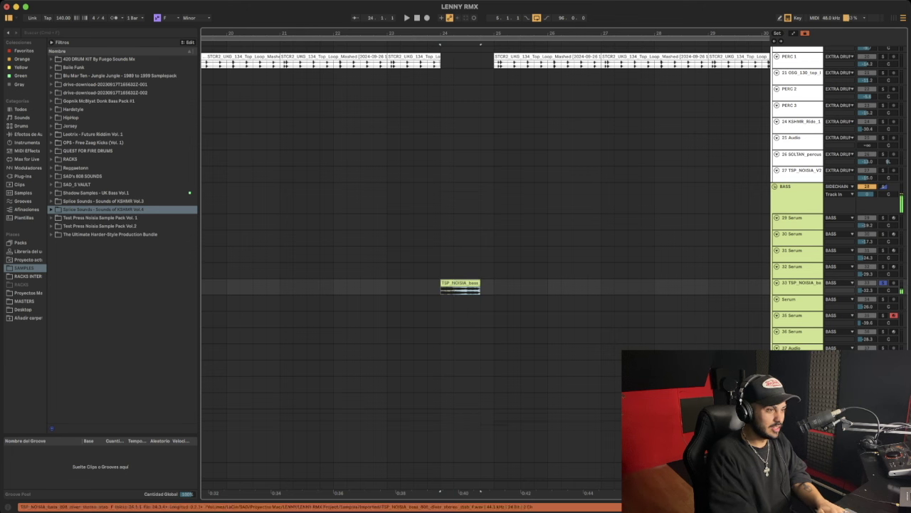
key("space")
- Solo the WATERMARKS group and play the tag clips leading into bar 25
scroll(484, 270, "down", 10)
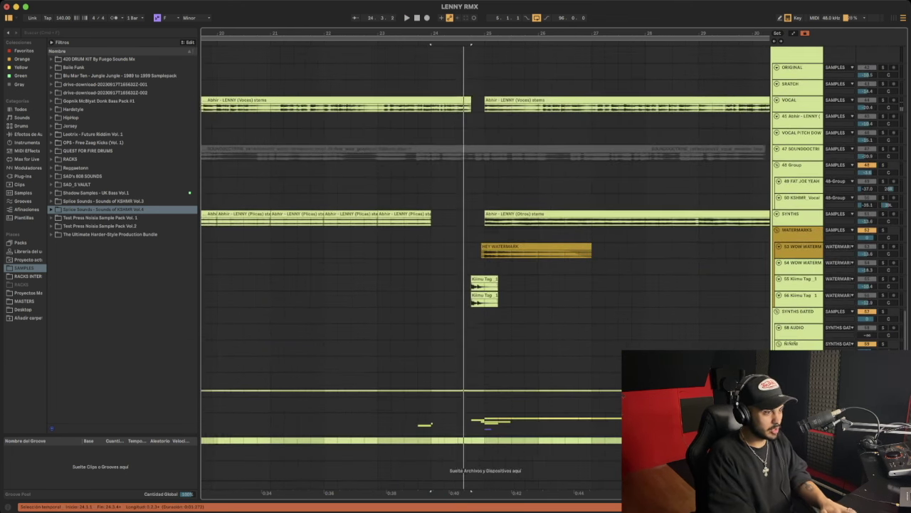
left_click(306, 424)
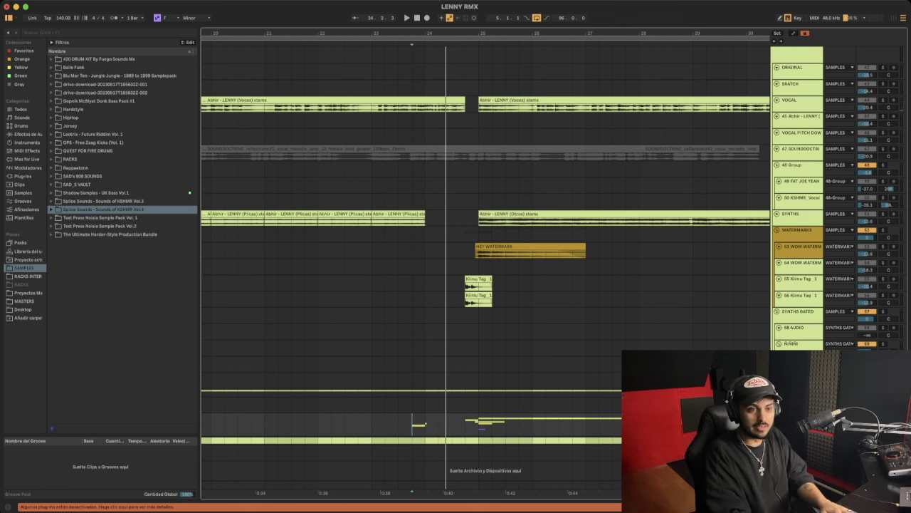
left_click(882, 230)
left_click(478, 285)
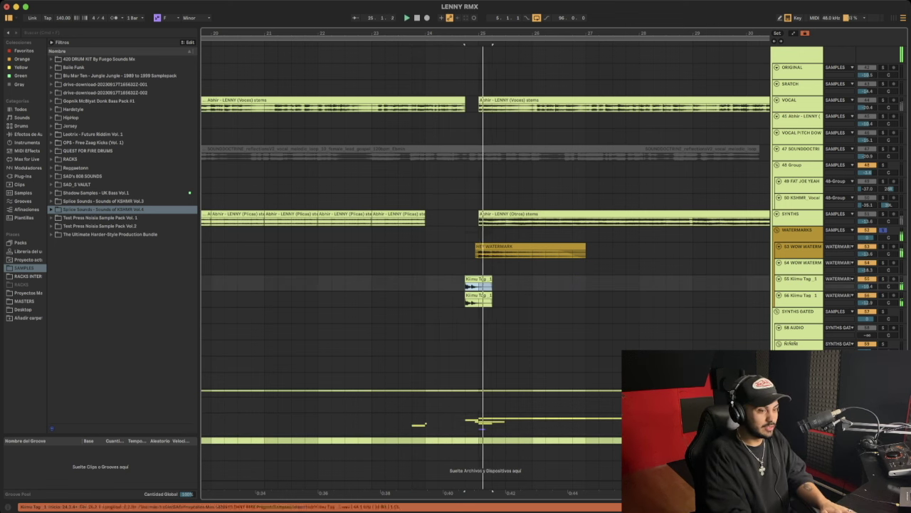
- Solo the expanded FX group and audition its effects around bar 25, including the crash and the Gun Cock Loop clip
left_click(478, 422)
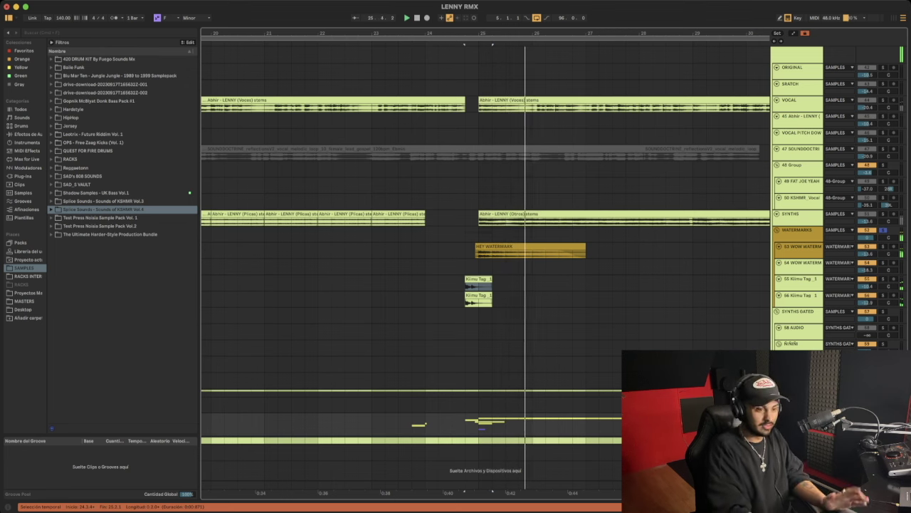
scroll(484, 263, "down", 5)
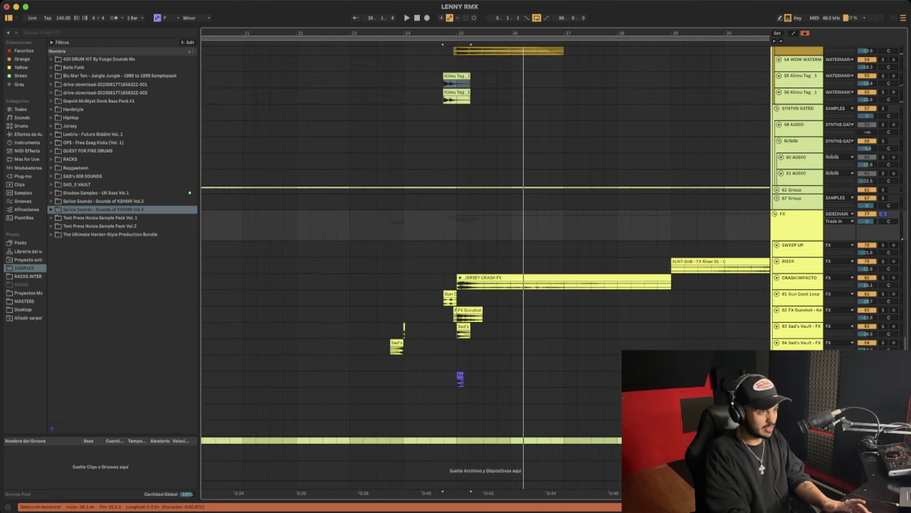
left_click(491, 278)
left_click(450, 299)
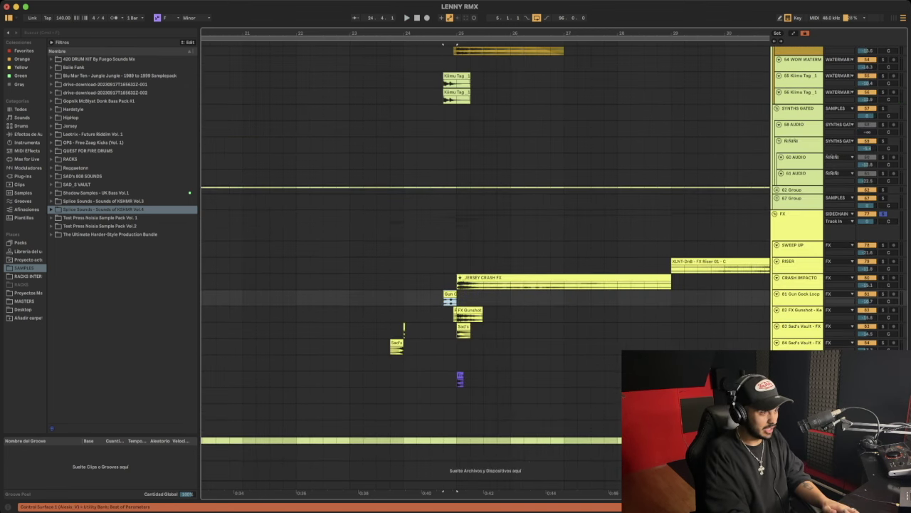
- Unsolo the FX group and play the full arrangement from bar 25 with the DRUMS tracks in view
scroll(450, 299, "up", 15)
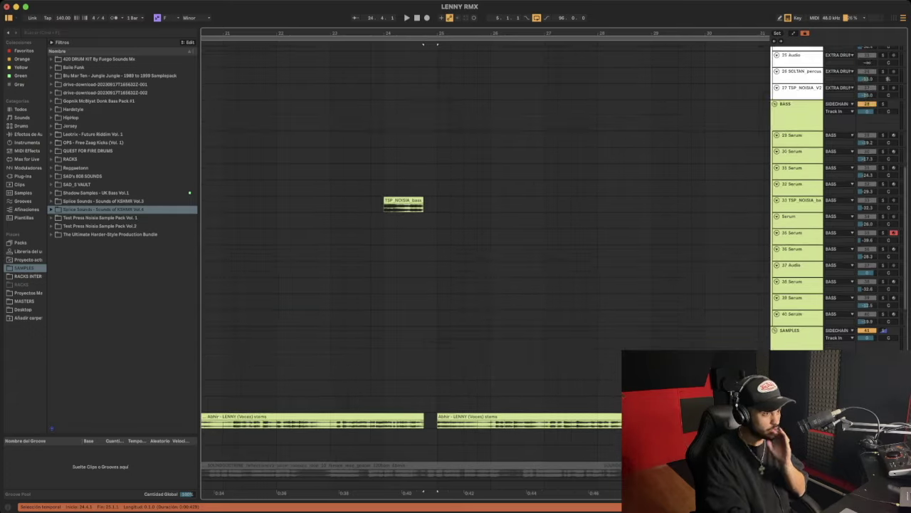
scroll(450, 214, "up", 10)
scroll(449, 213, "down", 3)
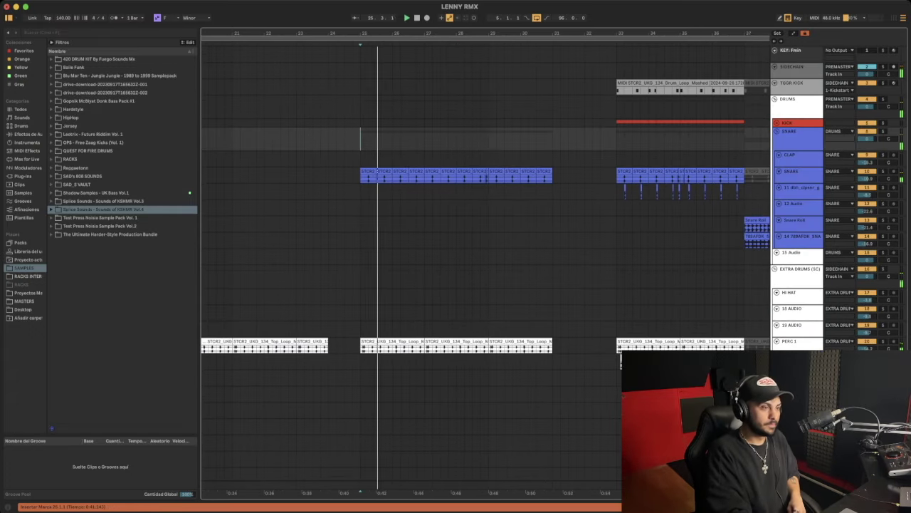
scroll(449, 213, "left", 1)
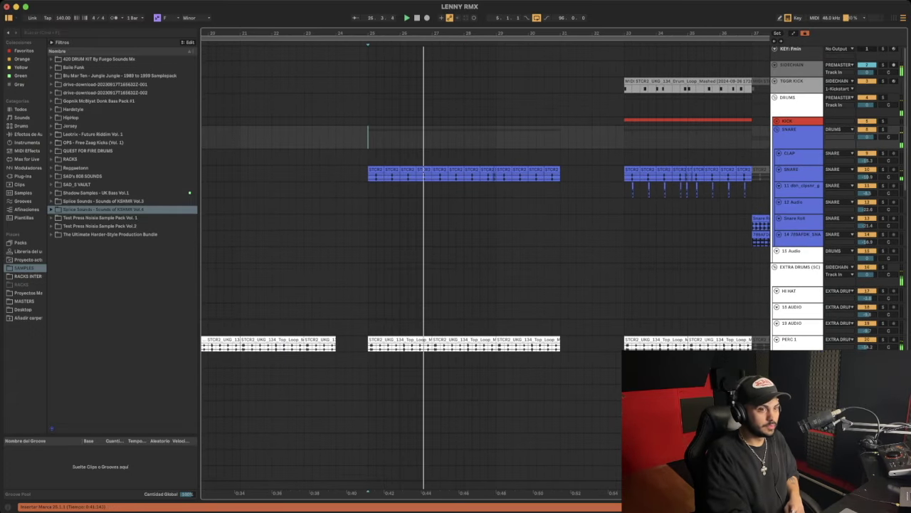
- Solo the SNARE and PERC 1 tracks in turn while the section from bar 25 plays
left_click(883, 170)
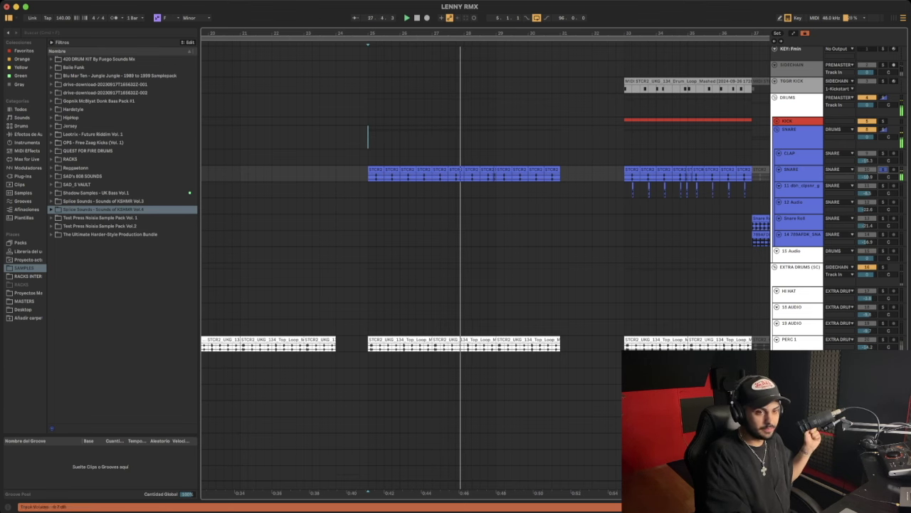
scroll(485, 270, "down", 5)
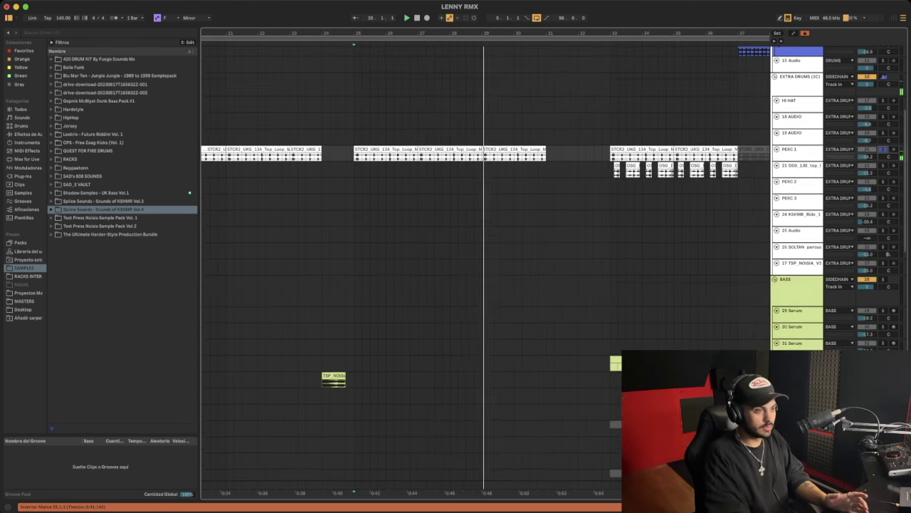
scroll(484, 270, "down", 10)
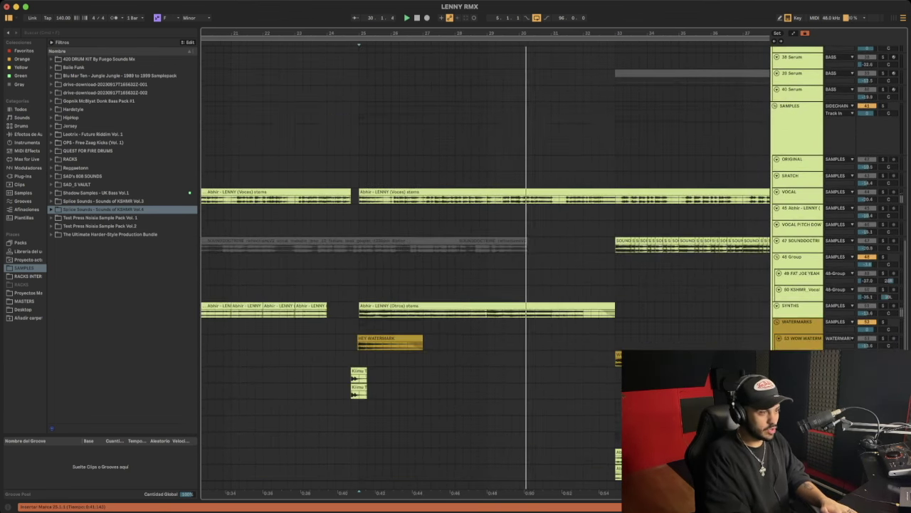
- Solo the FX group and then the WOW WATERMARK track, playing each around bar 33
scroll(484, 270, "down", 5)
scroll(484, 270, "down", 2)
scroll(485, 271, "up", 5)
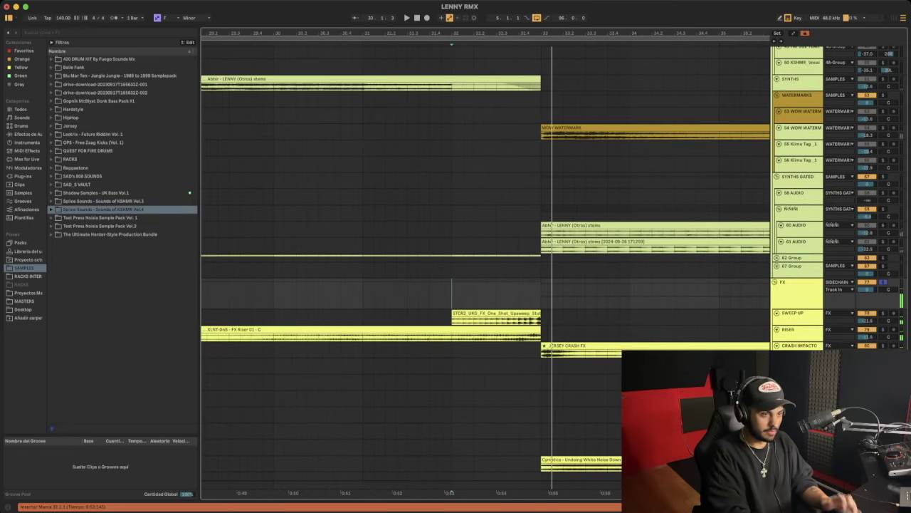
scroll(484, 270, "down", 5)
scroll(485, 270, "up", 6)
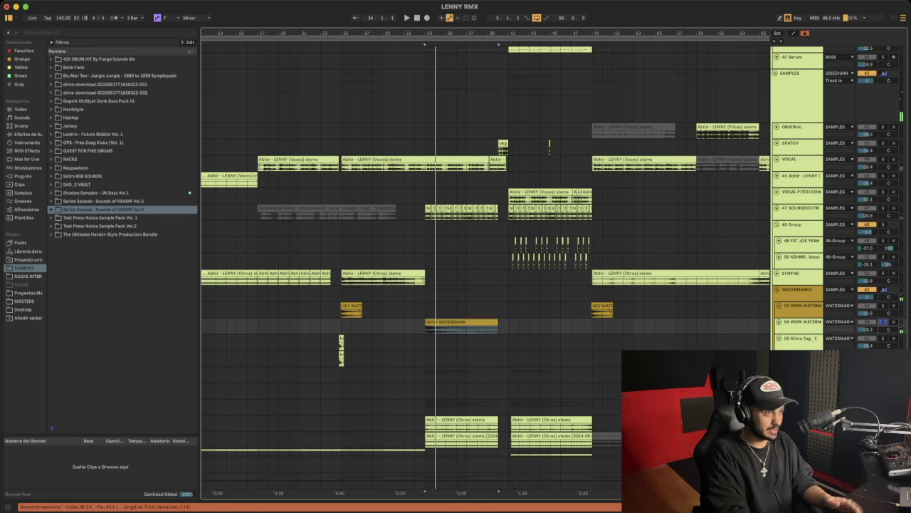
- Play the full arrangement from bar 29 through the section starting at bar 33, then stop
left_click(414, 146)
key("space")
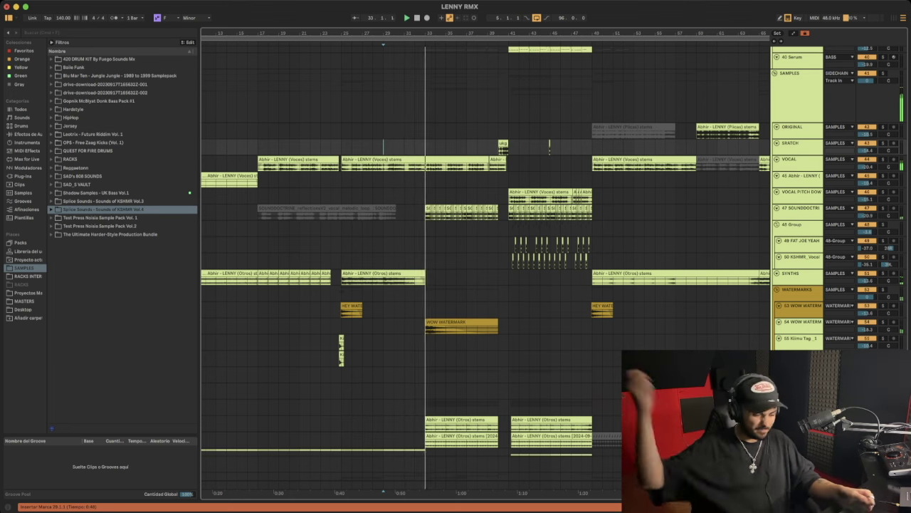
scroll(484, 263, "up", 10)
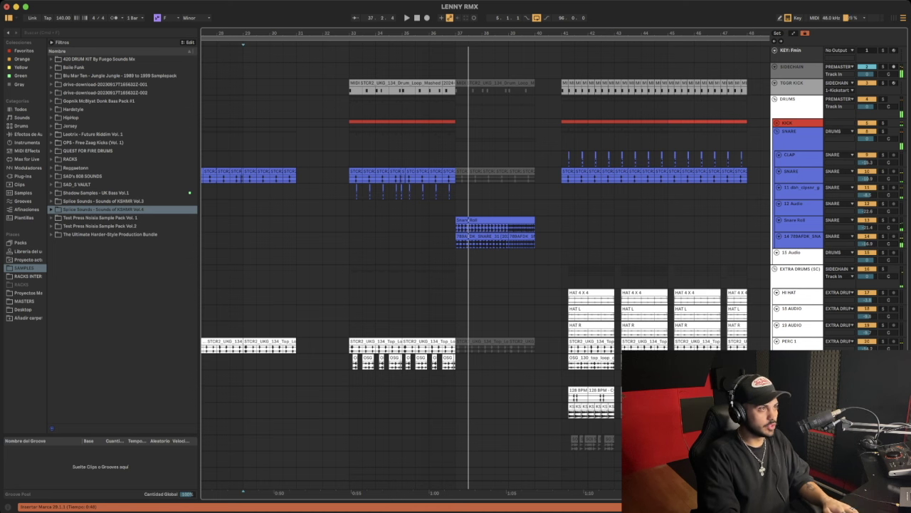
key("space")
- Loop bars 33 to 37 and play them with the DRUMS and EXTRA DRUMS groups soloed
left_click_drag(349, 71, 456, 72)
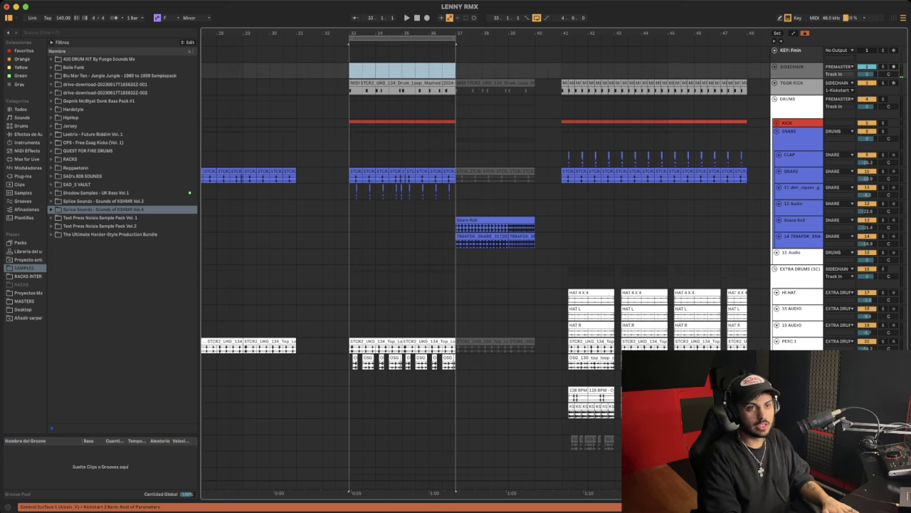
key("space")
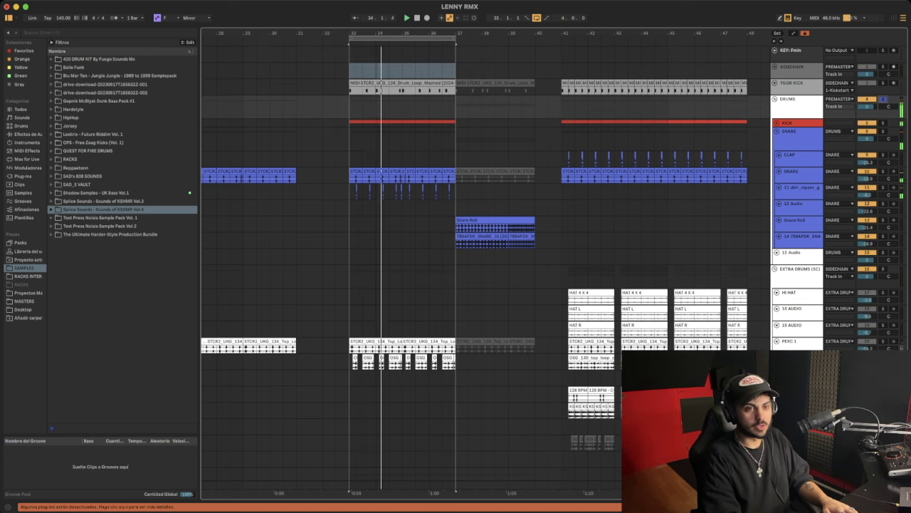
key("z")
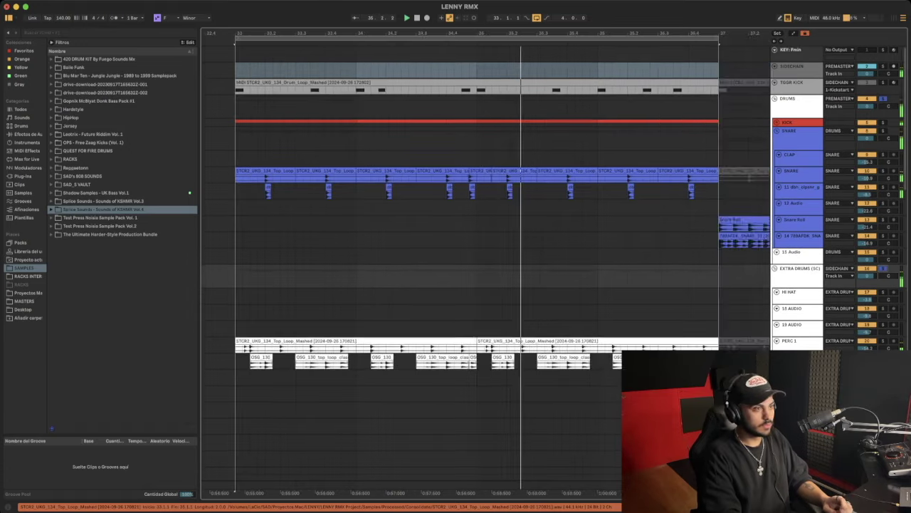
key("x")
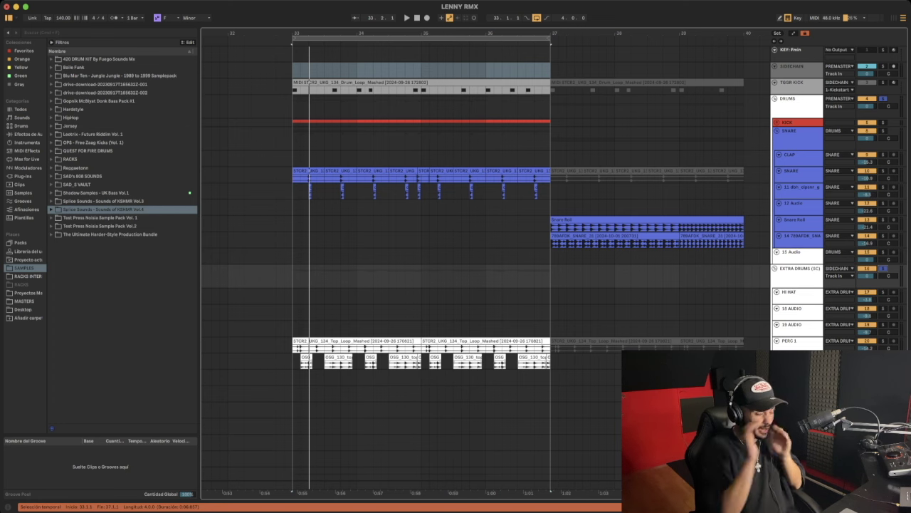
- Solo the BASS group, select bars 33 to 35 of the 32 Serum clip and play them
scroll(484, 264, "down", 15)
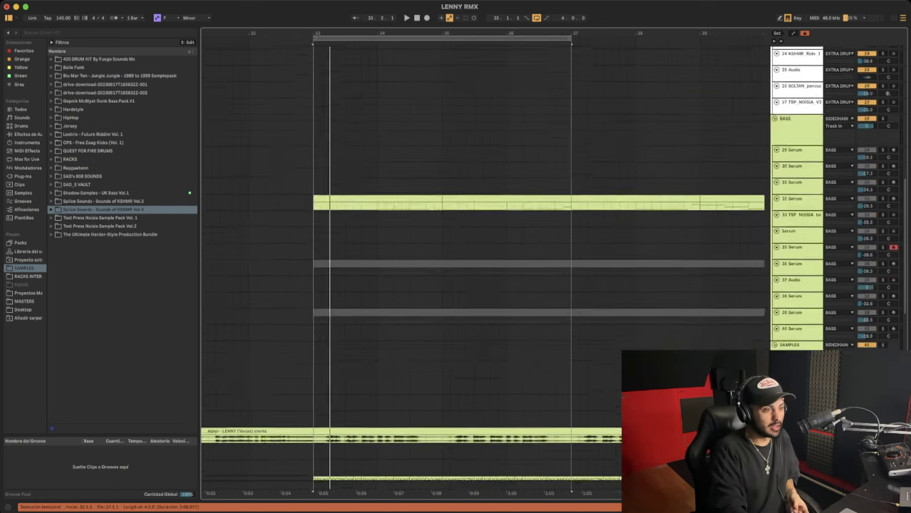
scroll(484, 264, "down", 15)
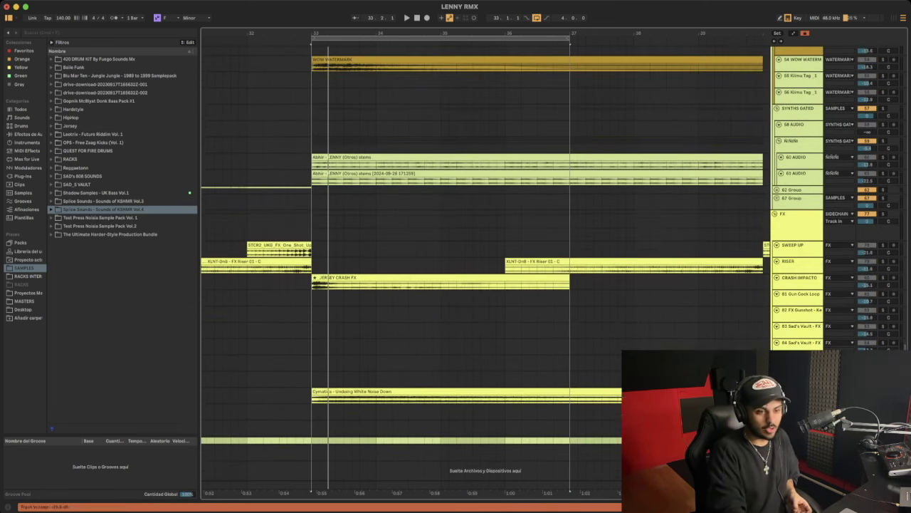
scroll(484, 263, "up", 20)
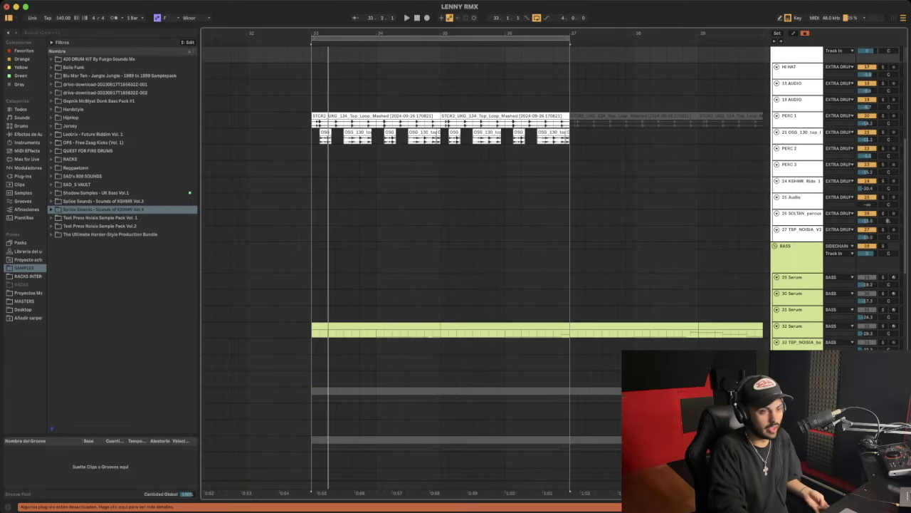
left_click(797, 257)
left_click_drag(328, 329, 440, 329)
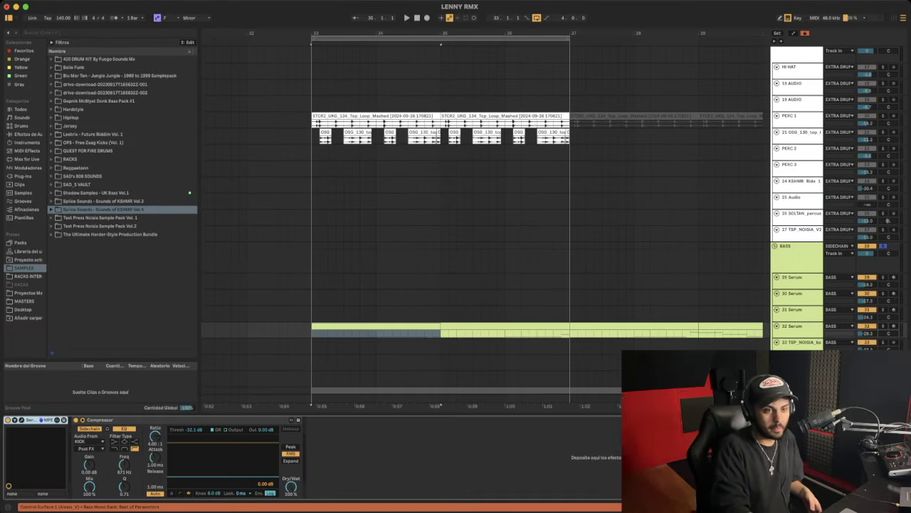
key("space")
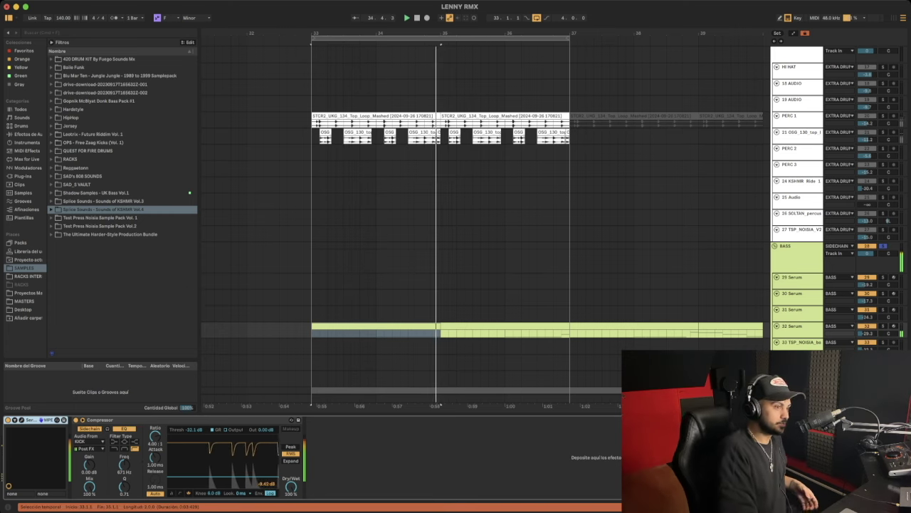
- Unsolo the BASS group, restart playback from bar 33 and select bars 33 to 37 with looping turned off
scroll(484, 213, "up", 10)
scroll(485, 214, "down", 15)
scroll(484, 214, "up", 6)
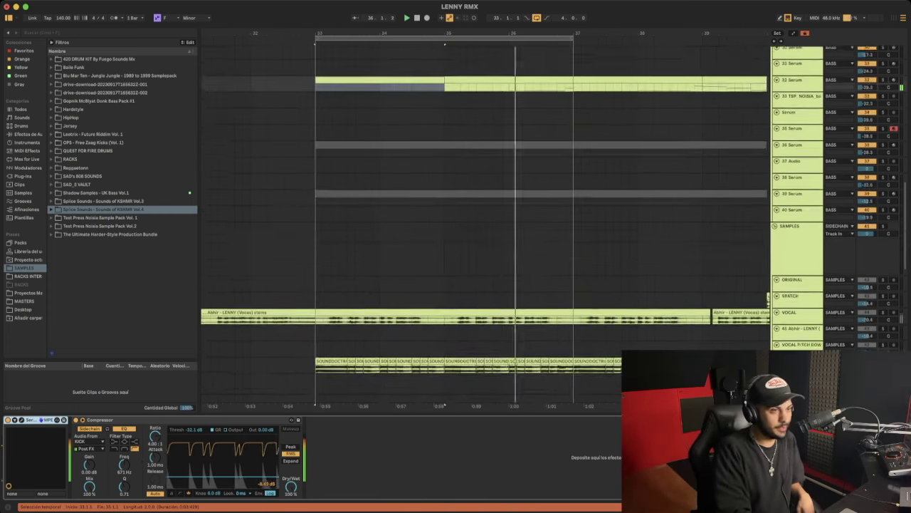
left_click(313, 285)
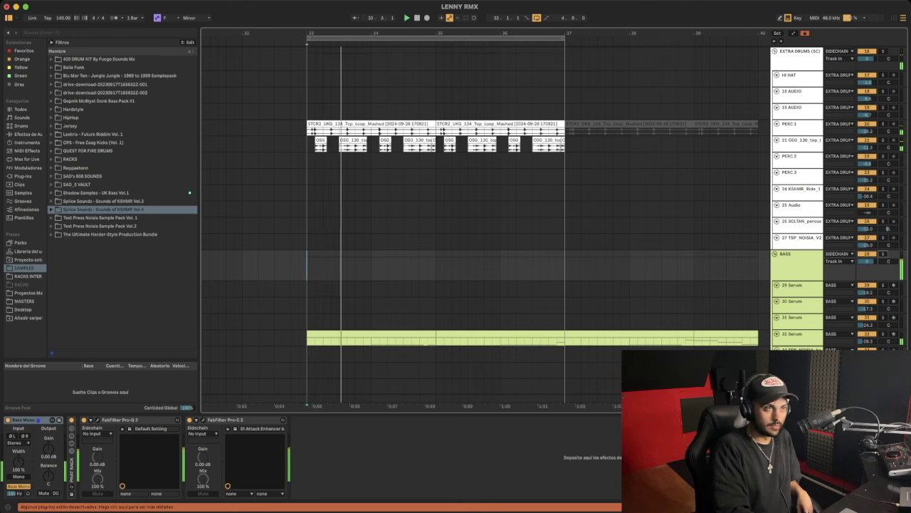
left_click(436, 39)
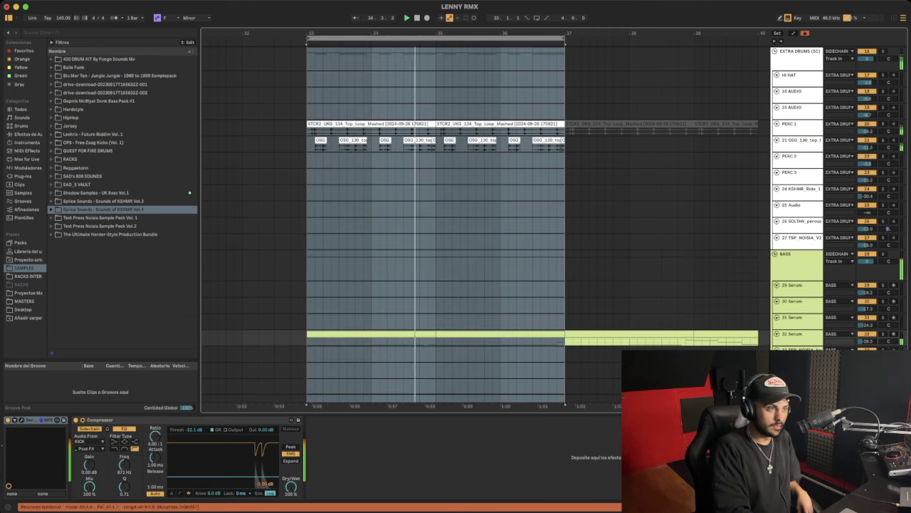
- Mute the SAMPLES group during playback and select bars 35 to 37 of the 32 Serum clip to view its notes
scroll(484, 225, "down", 10)
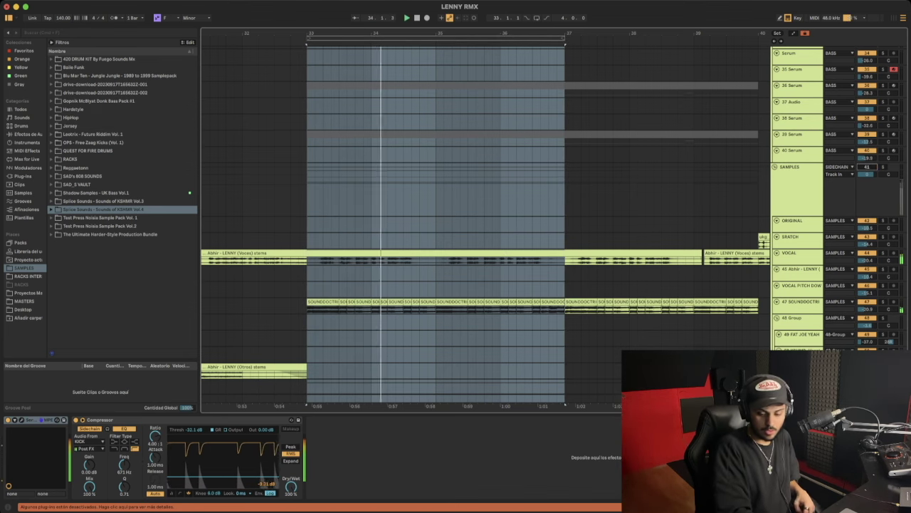
scroll(484, 224, "up", 5)
scroll(485, 224, "up", 2)
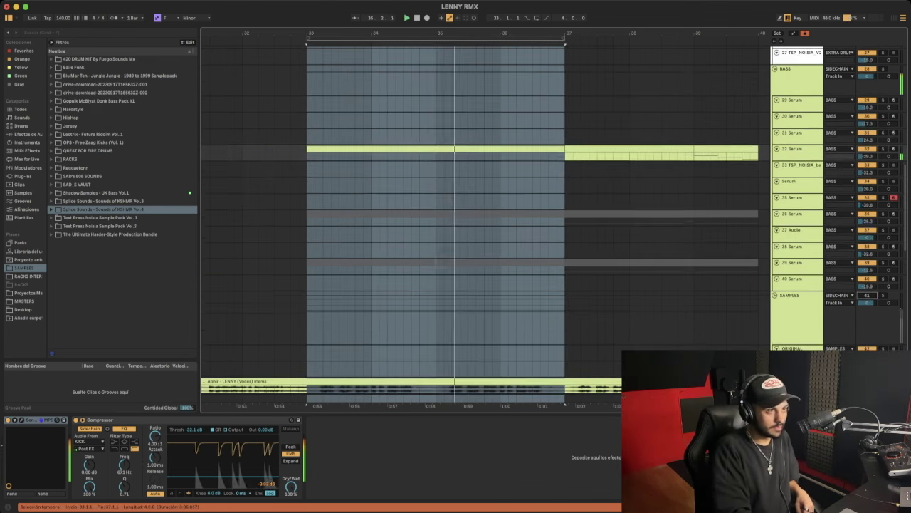
left_click_drag(435, 152, 565, 152)
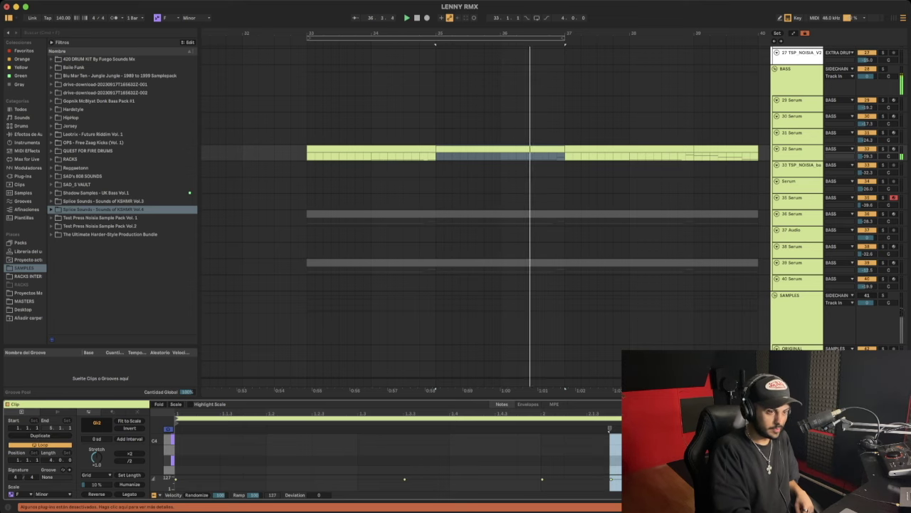
key("super+alt+e")
key("super+alt+l")
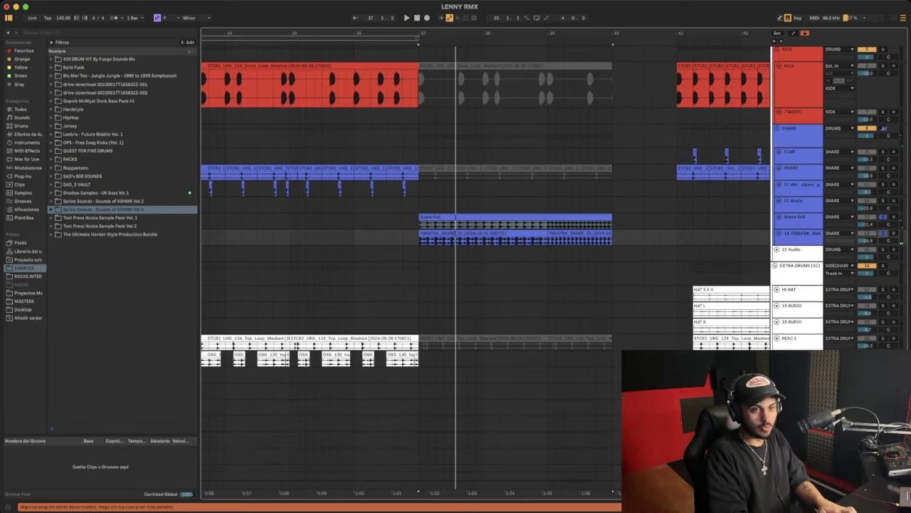
- Solo the Snare Roll and 789AFDK_SNARE tracks in turn and play their clips between bars 37 and 40
left_click(794, 216)
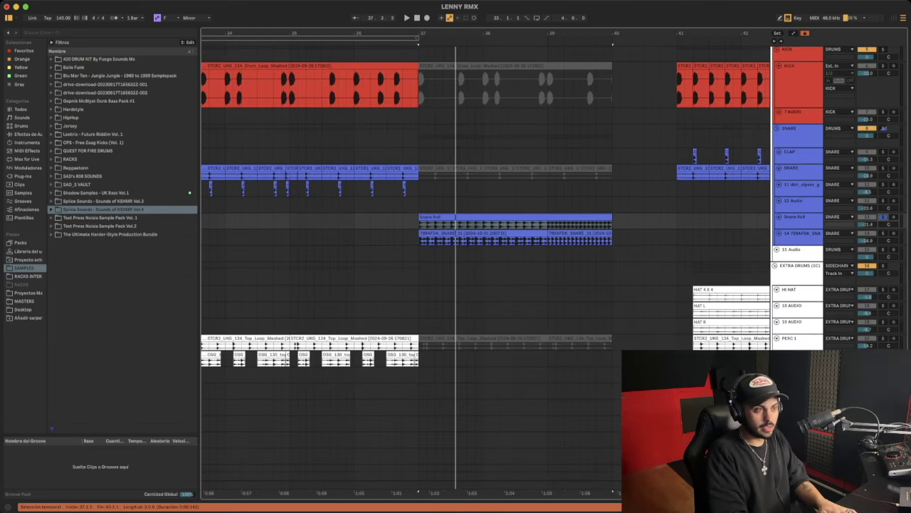
left_click(548, 222)
key("space")
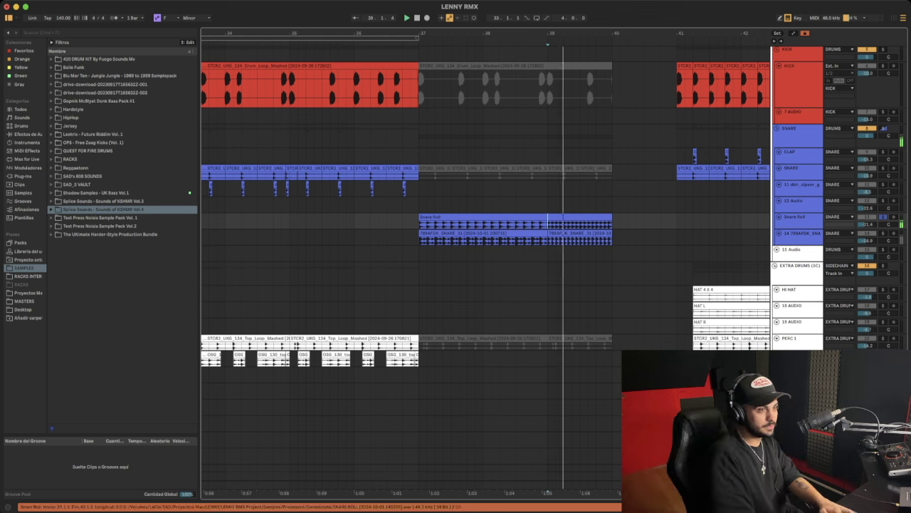
left_click(467, 221)
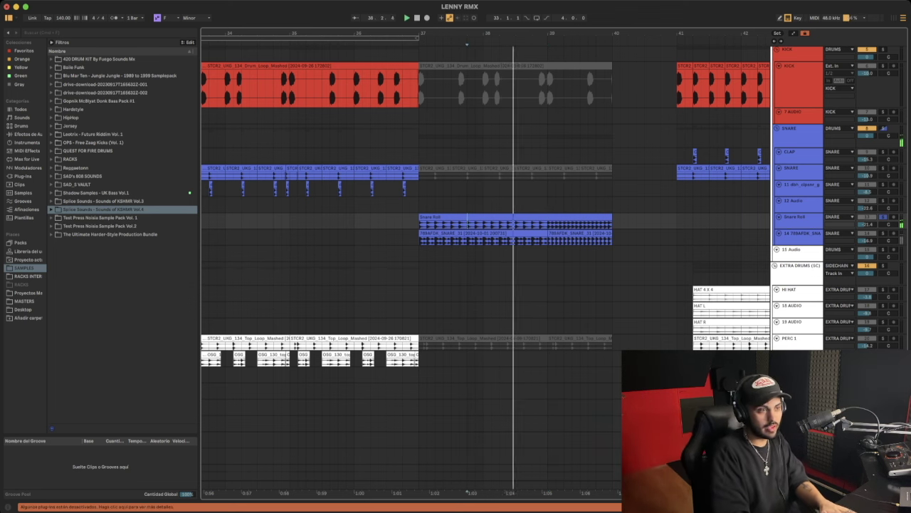
key("space")
left_click(484, 238)
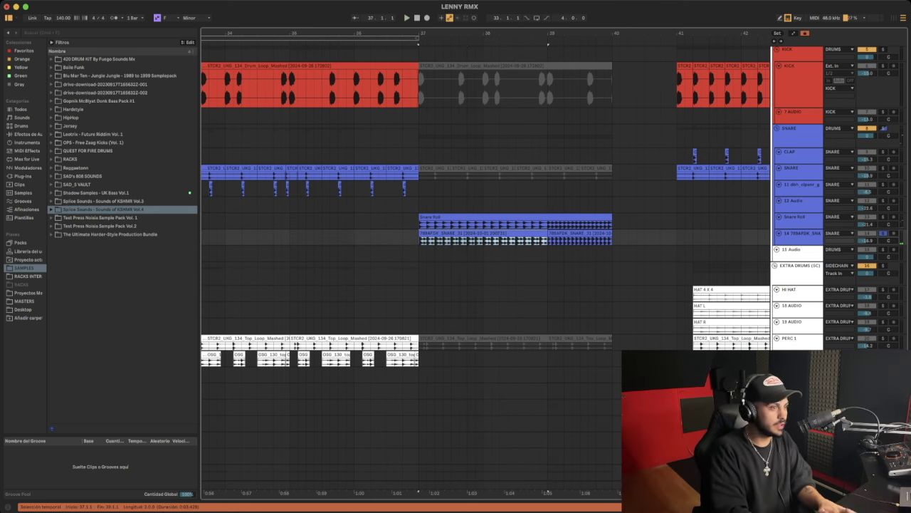
key("space")
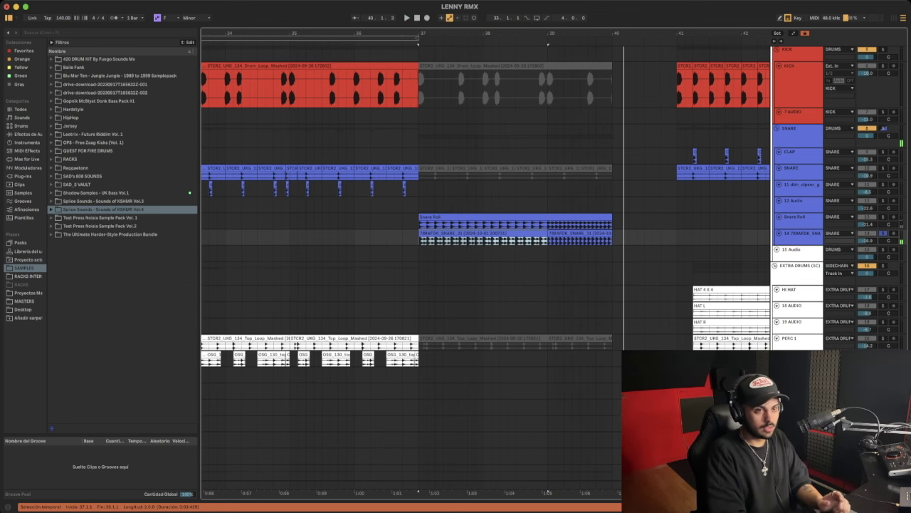
- Play the full arrangement from bar 40 into the next drop and fold the expanded FX group
scroll(484, 271, "down", 5)
scroll(484, 271, "up", 5)
key("super+alt+l")
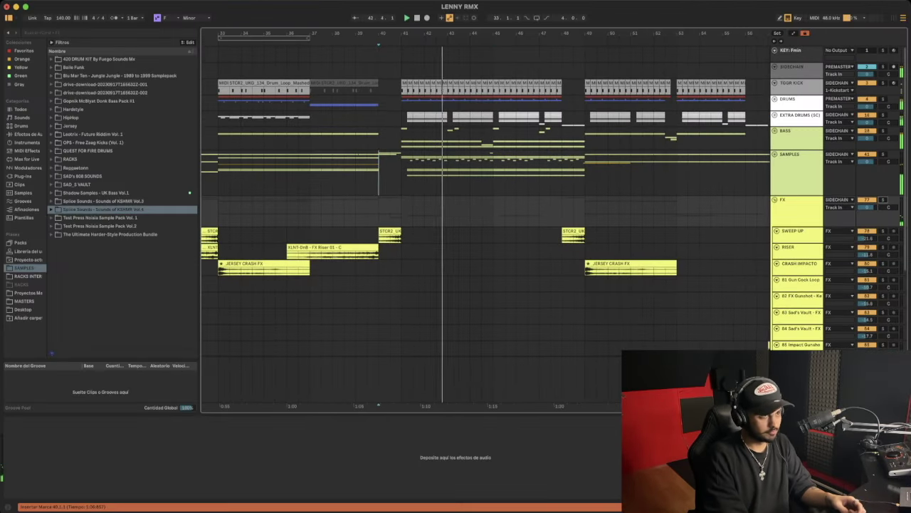
key("u")
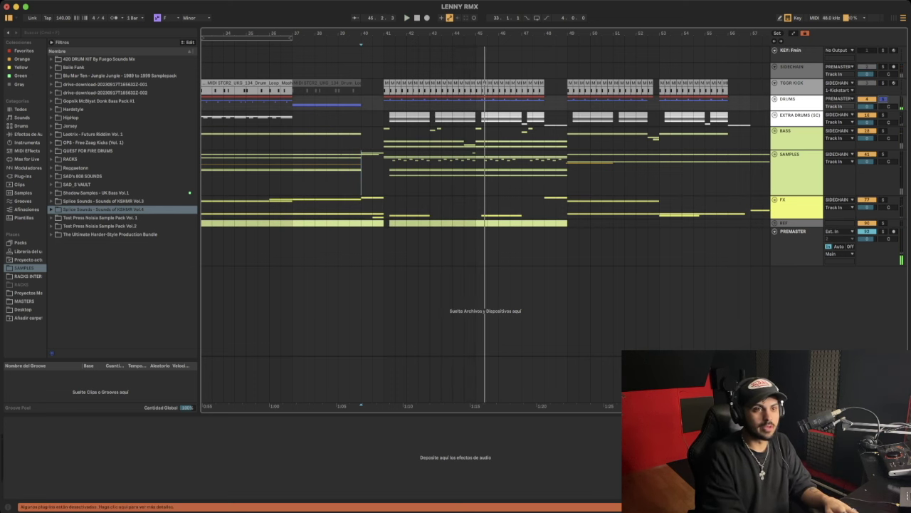
- Unfold the DRUMS and EXTRA DRUMS groups, solo EXTRA DRUMS and place the insert marker at bar 41
key("u")
scroll(484, 214, "down", 5)
scroll(484, 199, "down", 2)
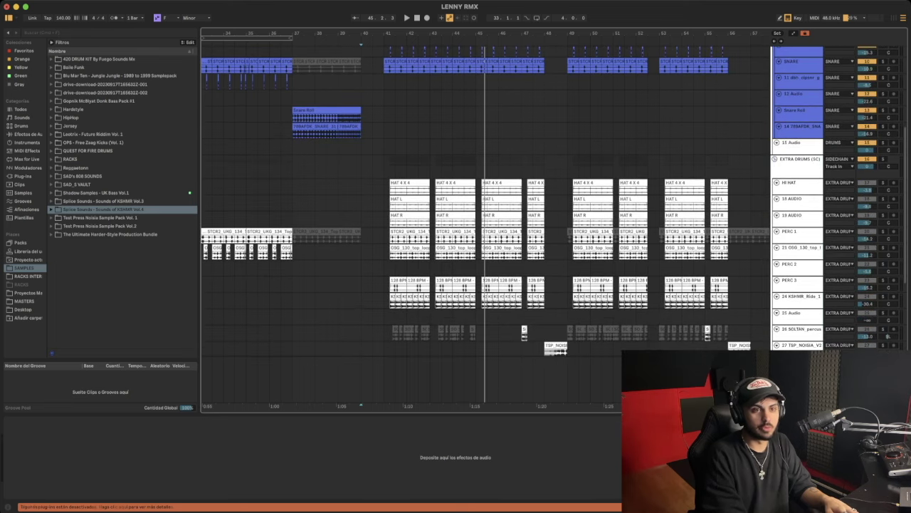
left_click(365, 167)
scroll(484, 214, "down", 3)
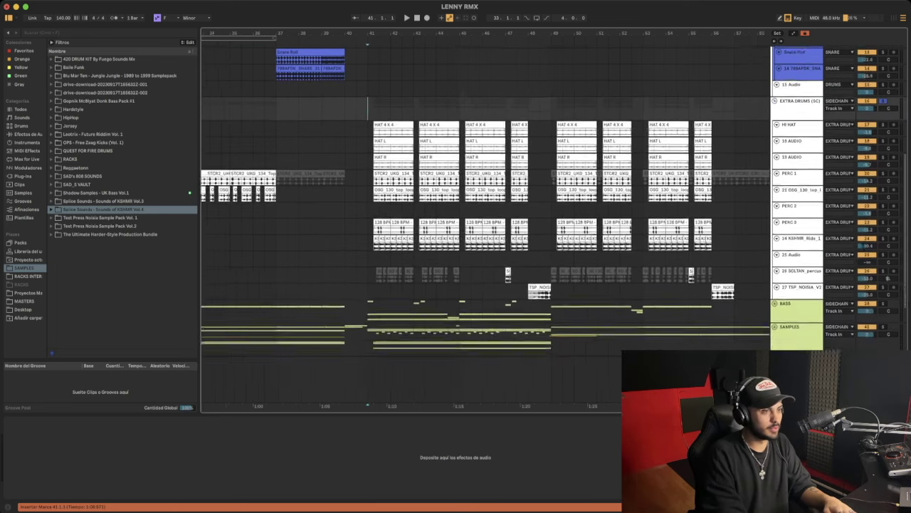
scroll(454, 214, "up", 4)
- Select the first beat of bar 41 on the PERC 3 track and play the soloed extra drums from there
left_click_drag(328, 242, 338, 242)
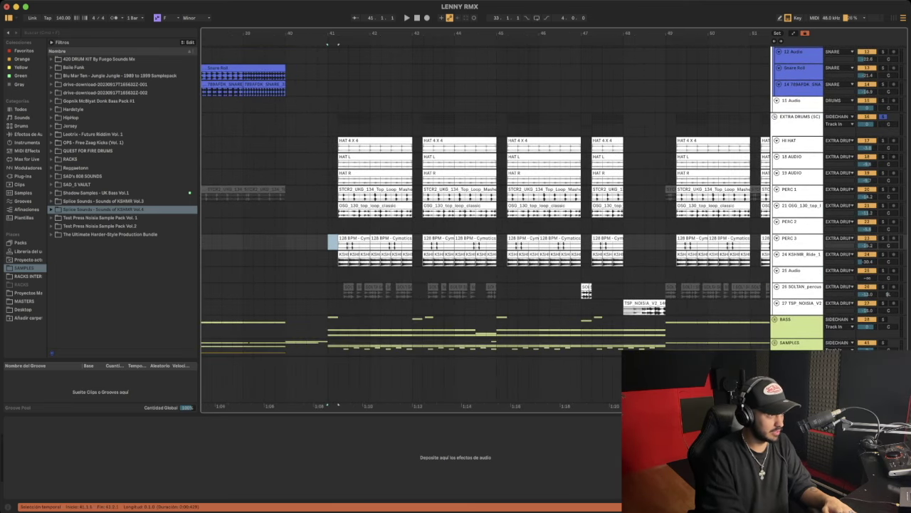
key("space")
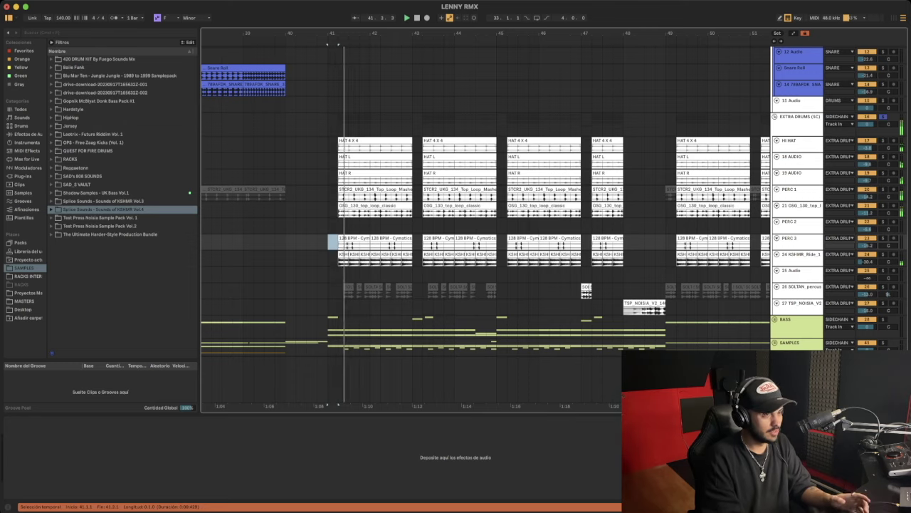
scroll(484, 214, "up", 3)
scroll(484, 214, "down", 2)
scroll(484, 213, "left", 2)
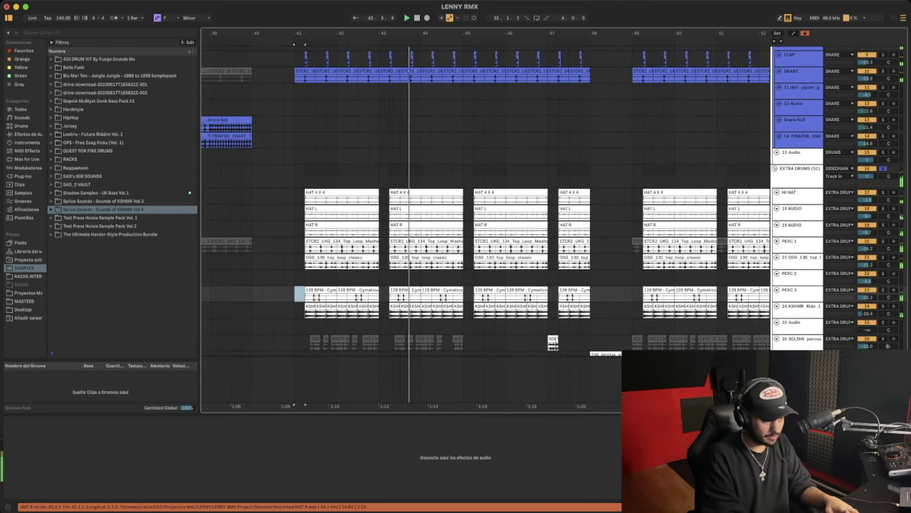
- Listen to the soloed EXTRA DRUMS hats, percussion and top loops from bar 43 to bar 46
scroll(484, 214, "down", 2)
scroll(485, 214, "left", 2)
scroll(484, 214, "up", 4)
scroll(484, 214, "down", 3)
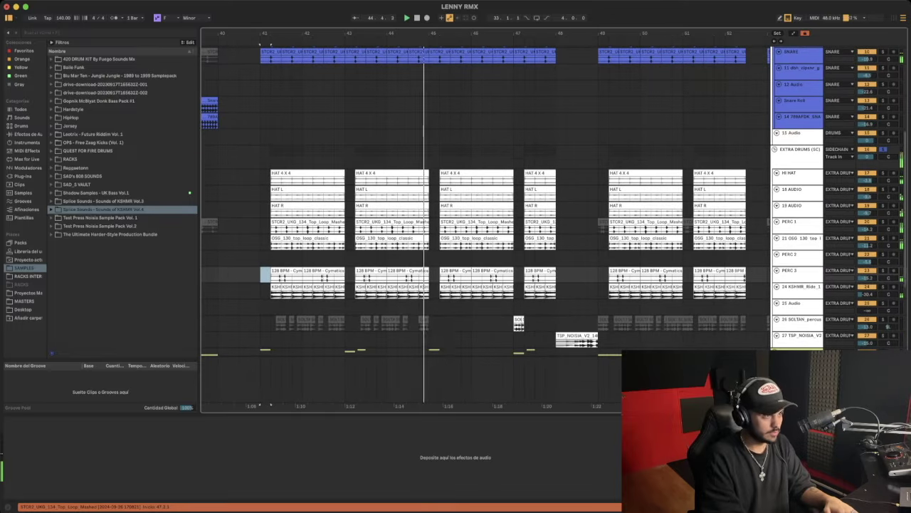
scroll(484, 213, "down", 2)
scroll(484, 214, "down", 1)
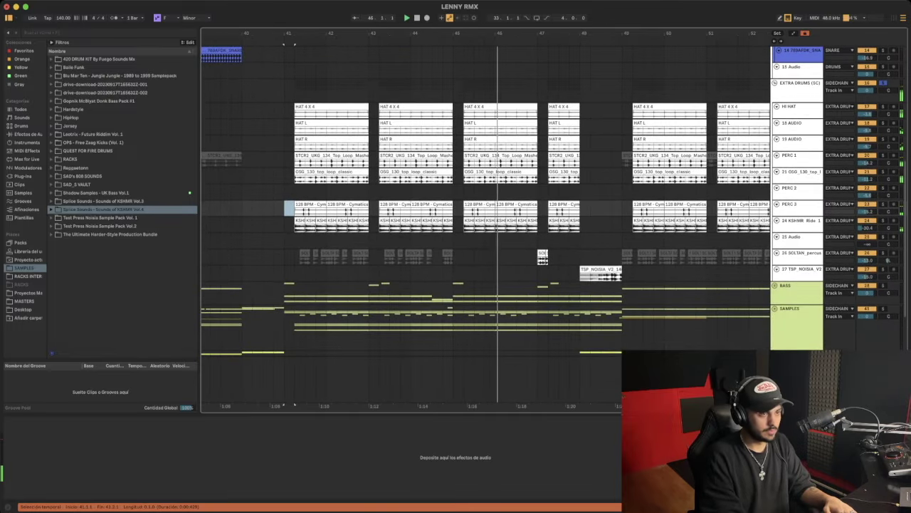
- Play the SOLTAN percussion fill from bar 47 and the TSP_NOISIA break loop from an insert marker at bar 48
scroll(484, 214, "up", 3)
scroll(484, 213, "up", 2)
key("space")
key("space")
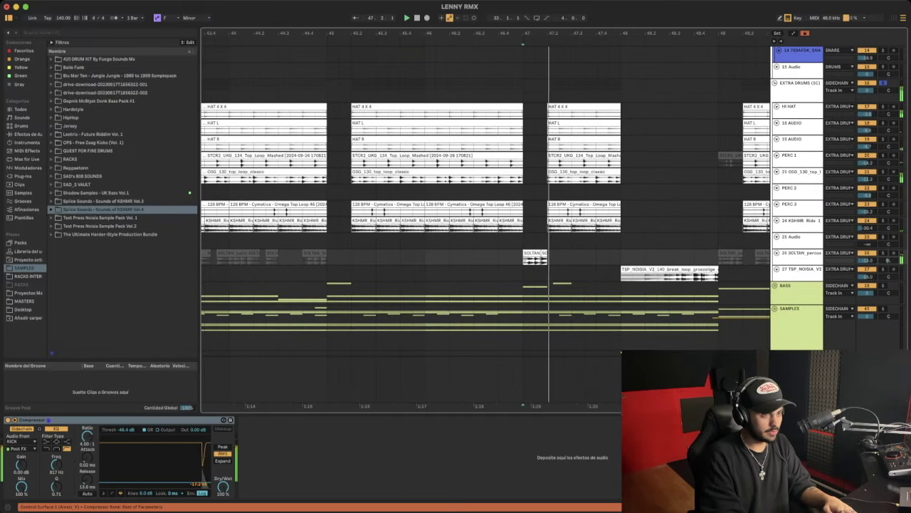
left_click(621, 351)
scroll(621, 352, "right", 3)
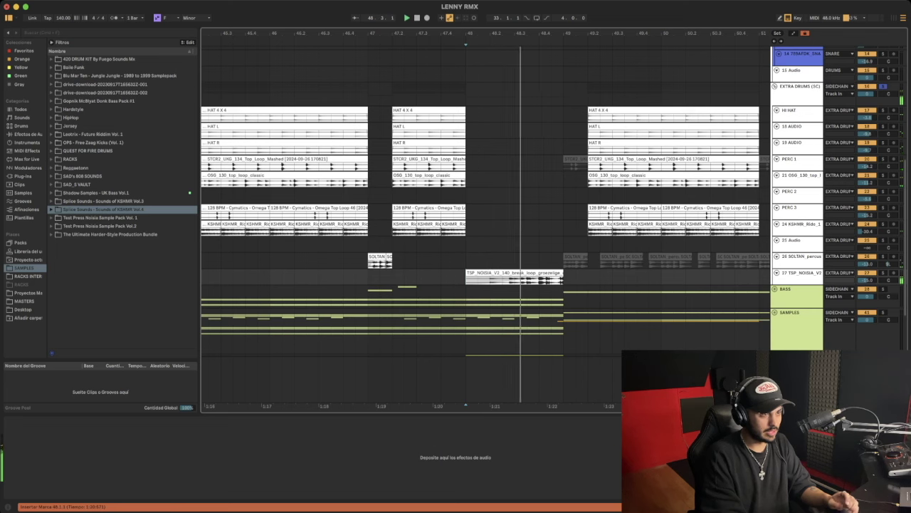
- Unfold and solo the BASS group, place the insert marker at bar 41 and play all the bass tracks from there
scroll(484, 213, "down", 5)
scroll(484, 213, "up", 2)
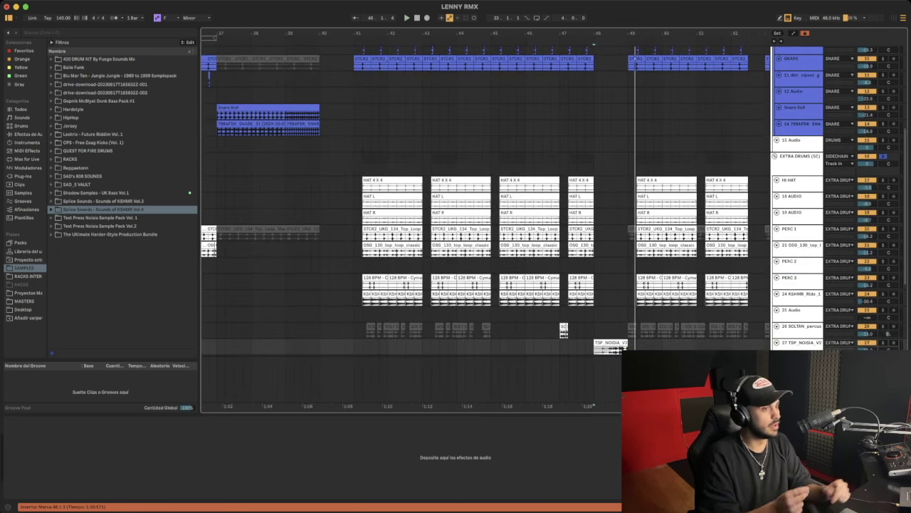
scroll(484, 199, "down", 5)
left_click(794, 182)
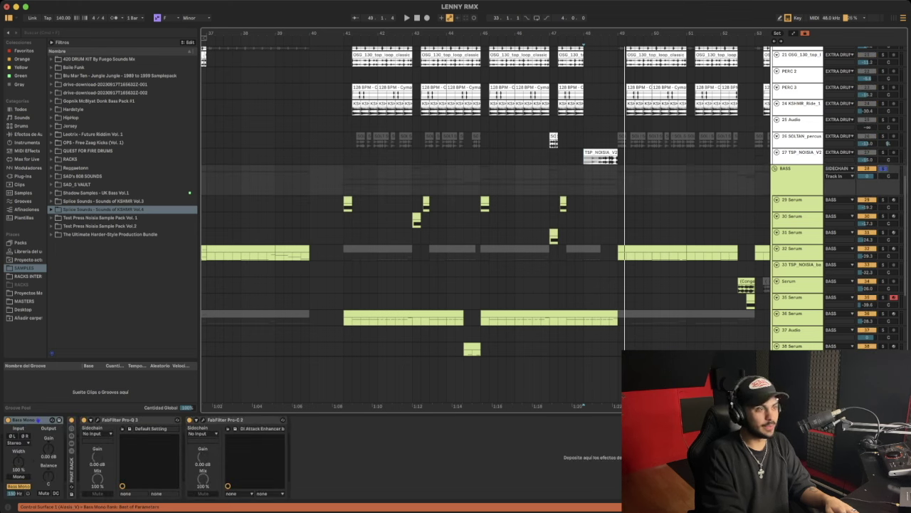
left_click(347, 202)
scroll(483, 214, "up", 3)
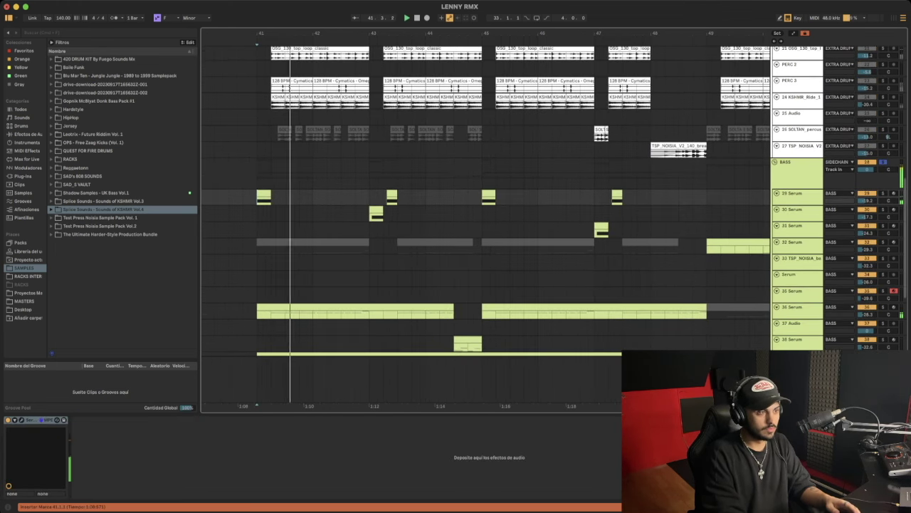
scroll(484, 224, "down", 2)
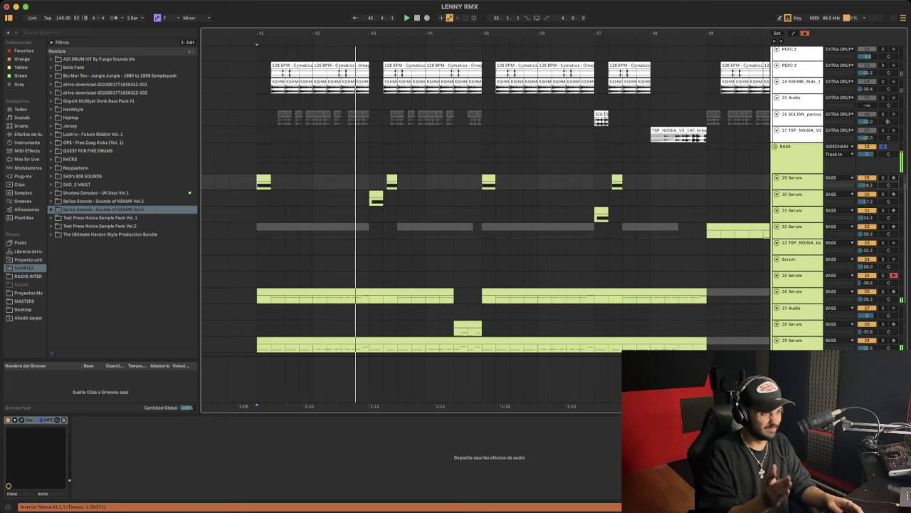
scroll(484, 214, "down", 2)
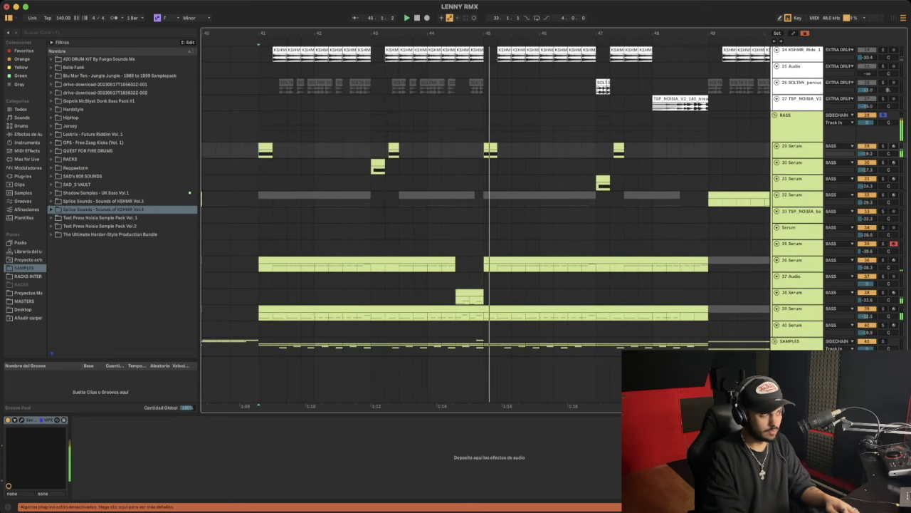
- Select the BASS group and expand its PHAT RACK to show the devices inside, then collapse the rack again
left_click(797, 124)
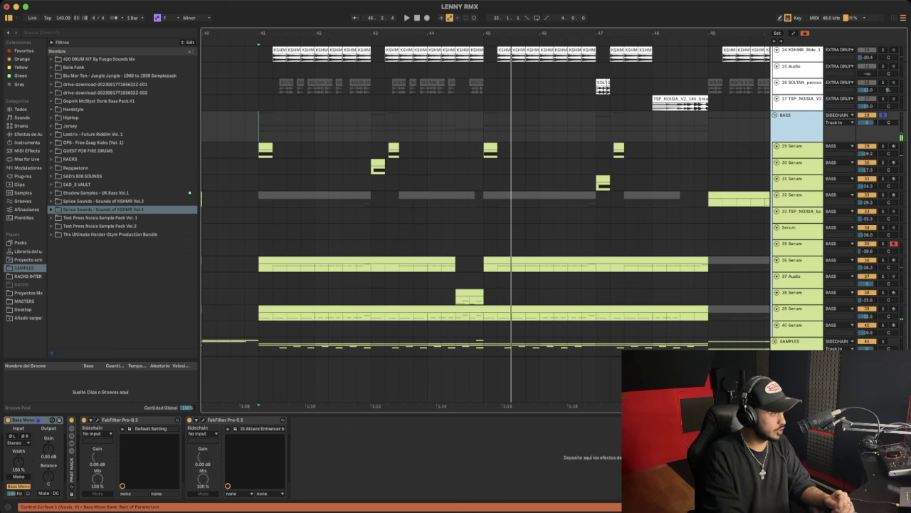
left_click(72, 427)
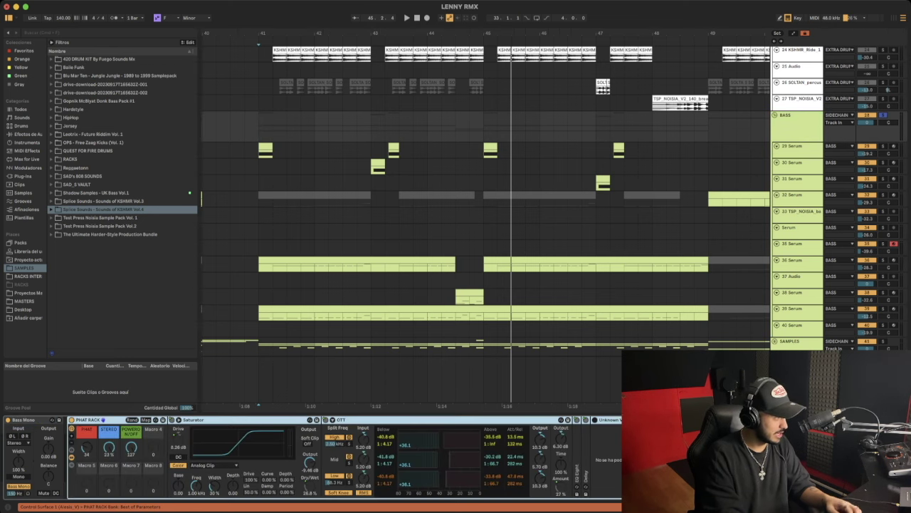
left_click(72, 427)
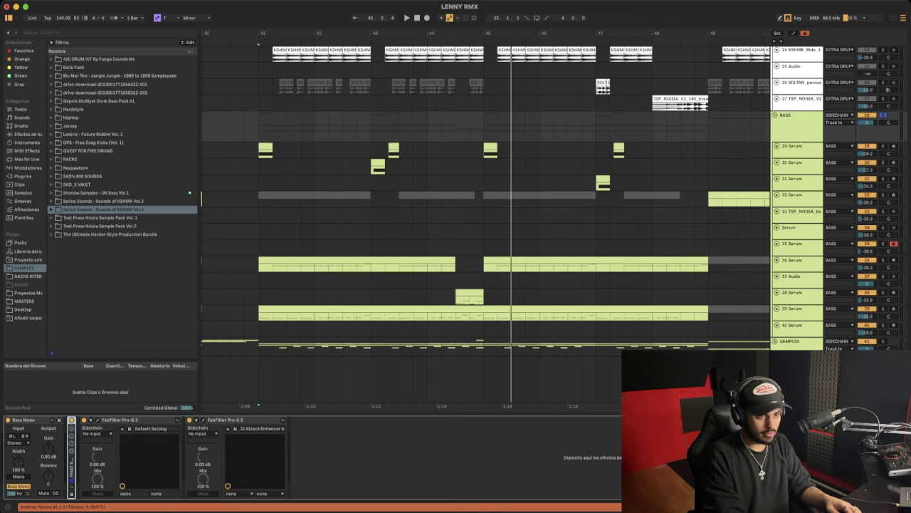
- Solo the 29 Serum track and play its short clip at the start of bar 41
scroll(484, 199, "down", 1)
left_click(277, 133)
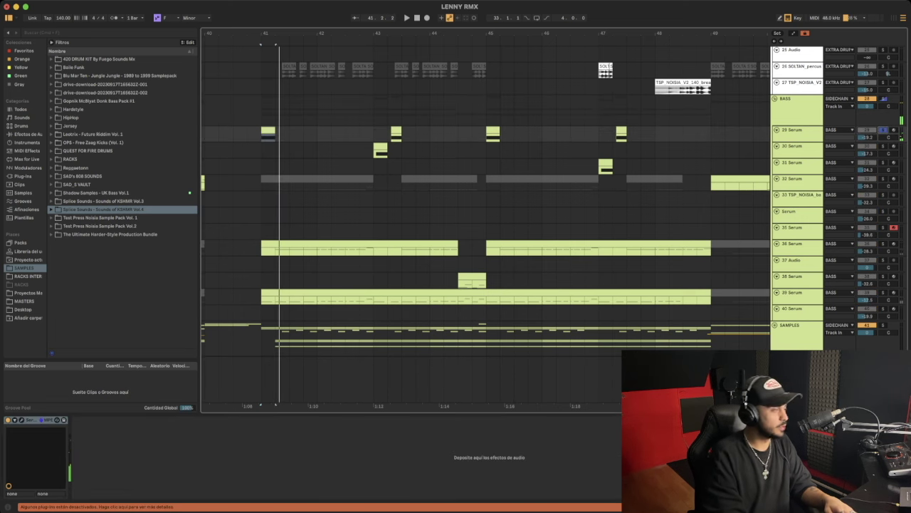
left_click(276, 132)
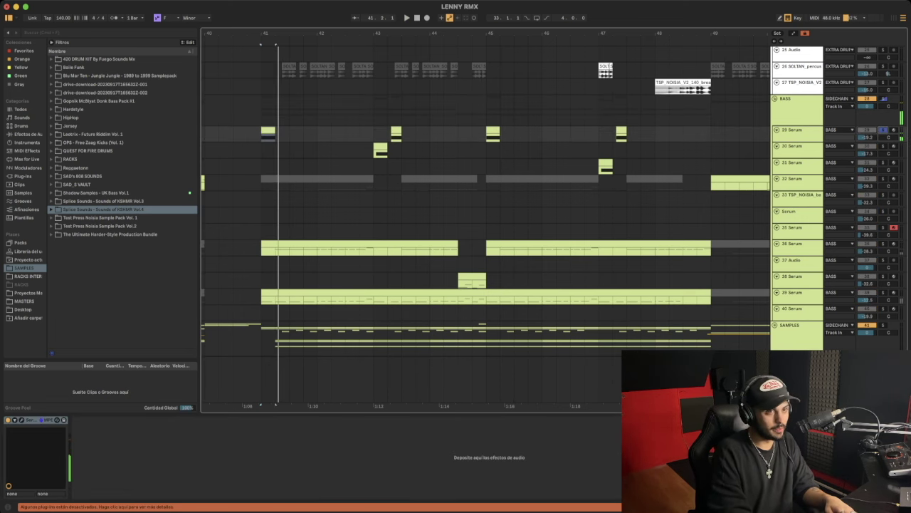
left_click_drag(262, 111, 276, 110)
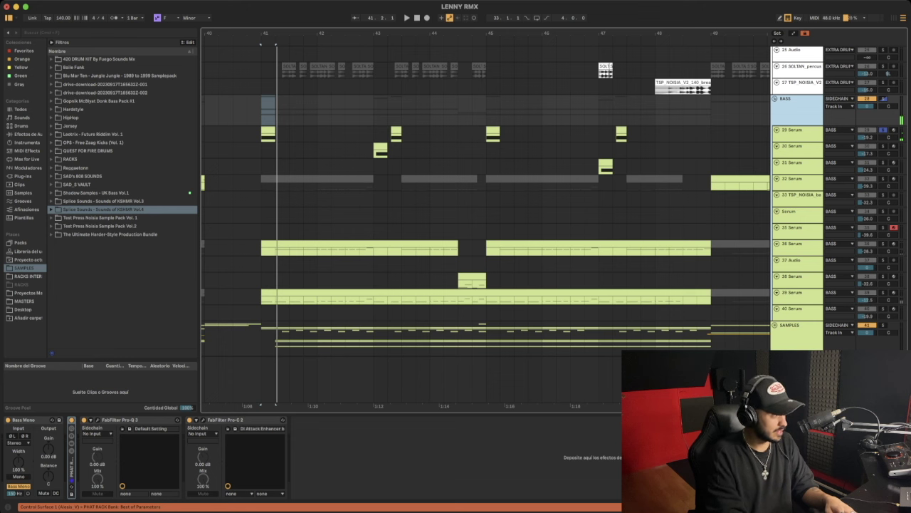
key("space")
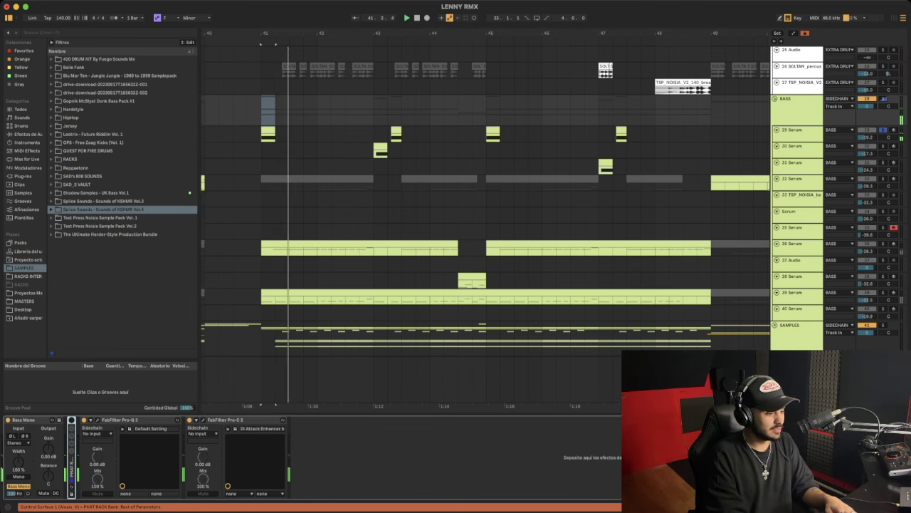
- Solo the 36 Serum track and play its bass line from the insert marker at the second beat of bar 41
left_click(276, 249)
key("space")
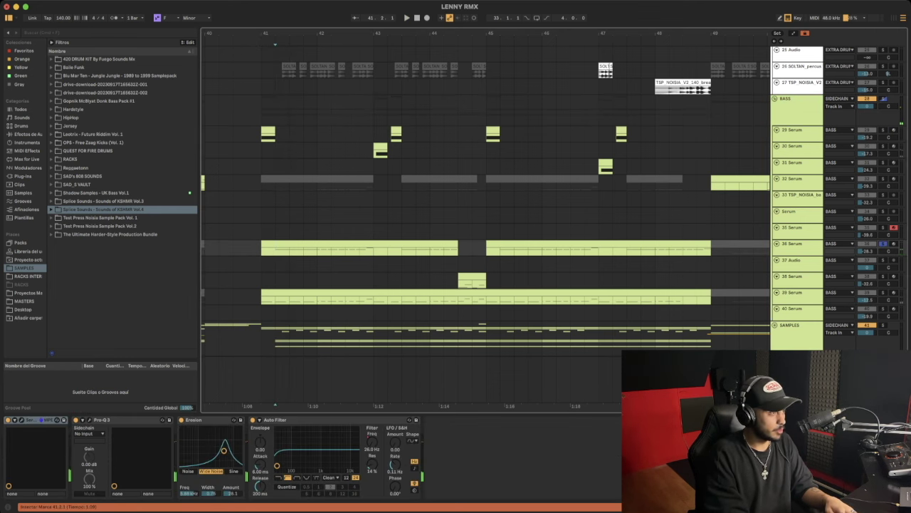
key("space")
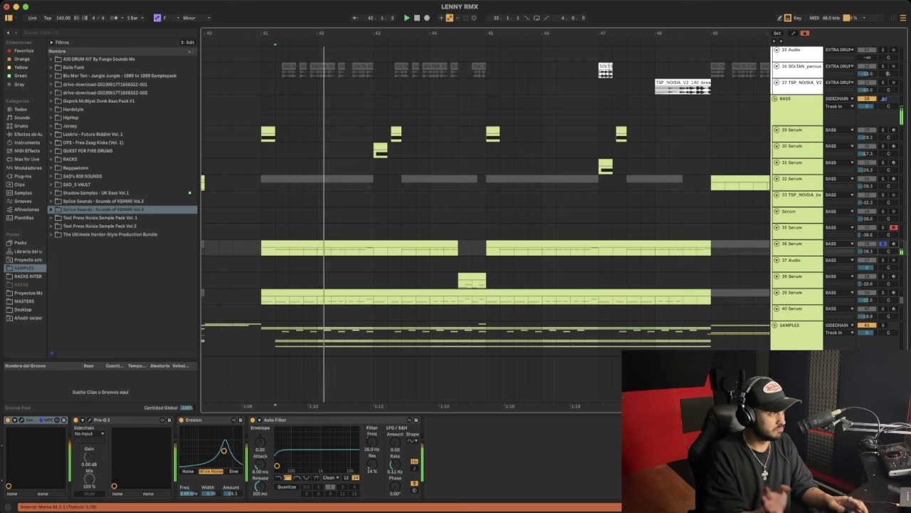
key("space")
- Solo the 39 Serum track and play it from bar 41, and select the short 38 Serum clip before bar 45 for playback
left_click(477, 296)
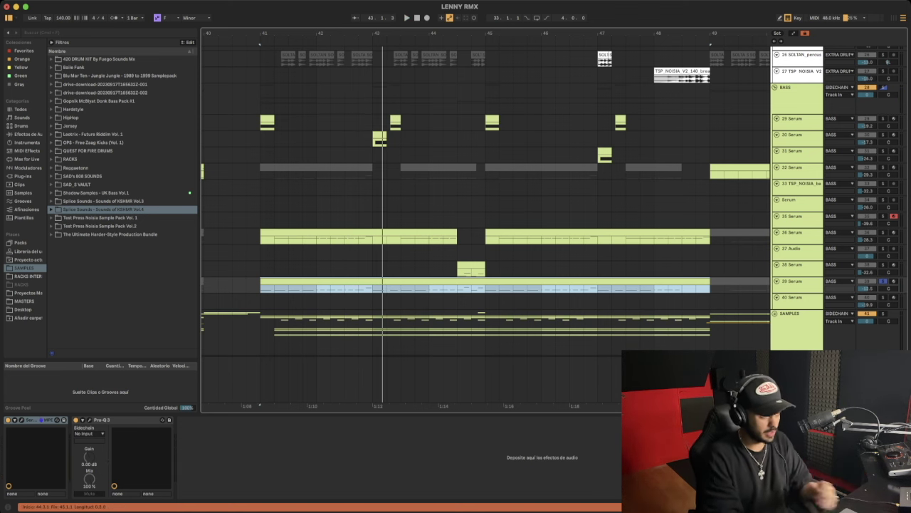
left_click(471, 269)
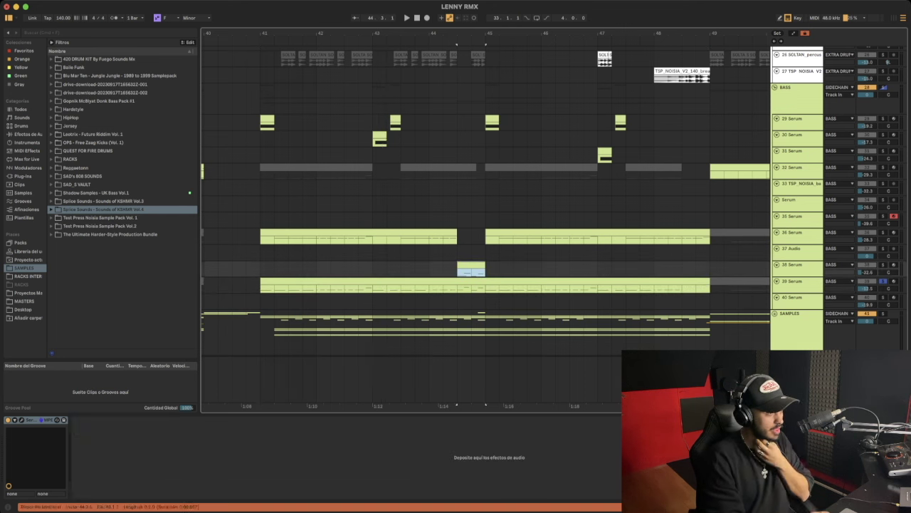
key("space")
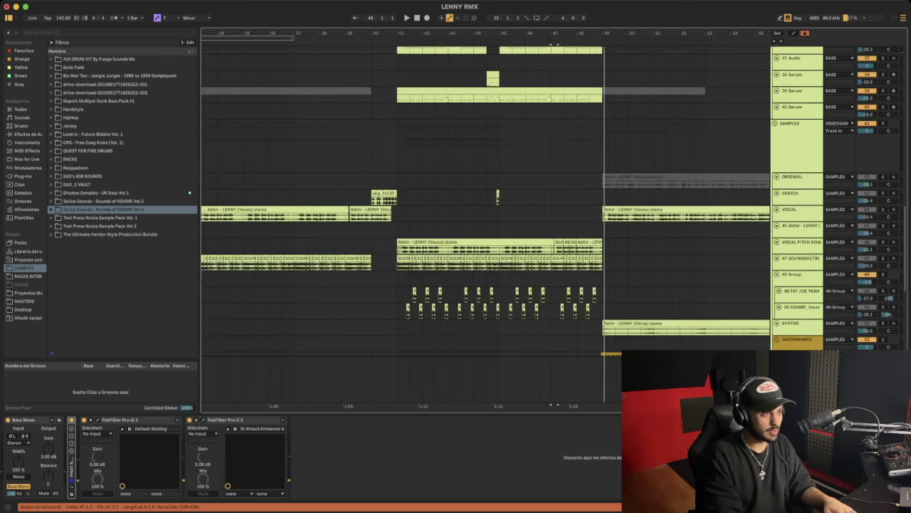
- In the SAMPLES group, solo and play the short SRATCH clip before bar 45 and the pitched-down vocal from bar 41
scroll(604, 213, "up", 3)
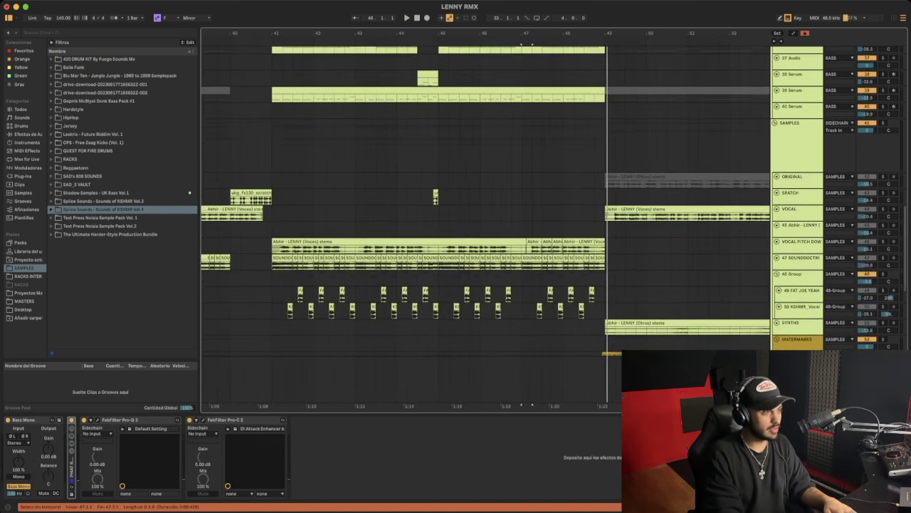
scroll(477, 214, "down", 1)
left_click(434, 180)
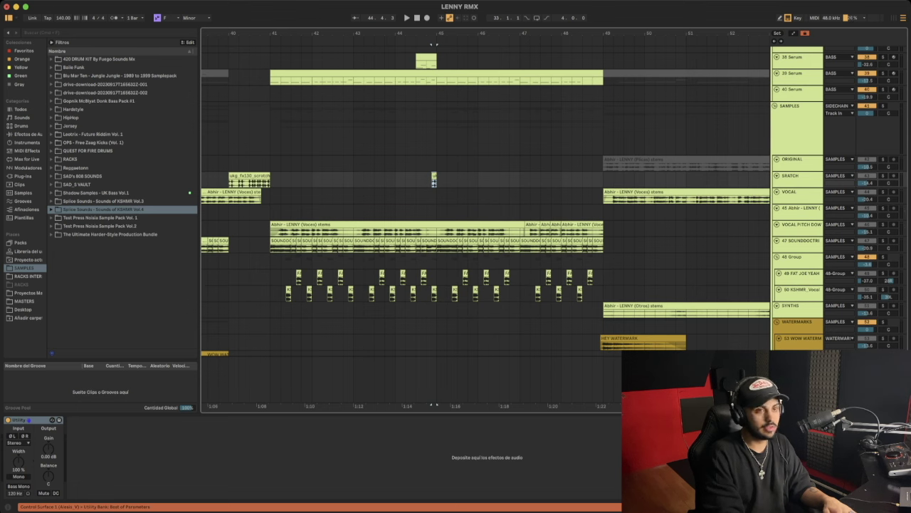
scroll(484, 214, "left", 2)
left_click_drag(302, 214, 557, 214)
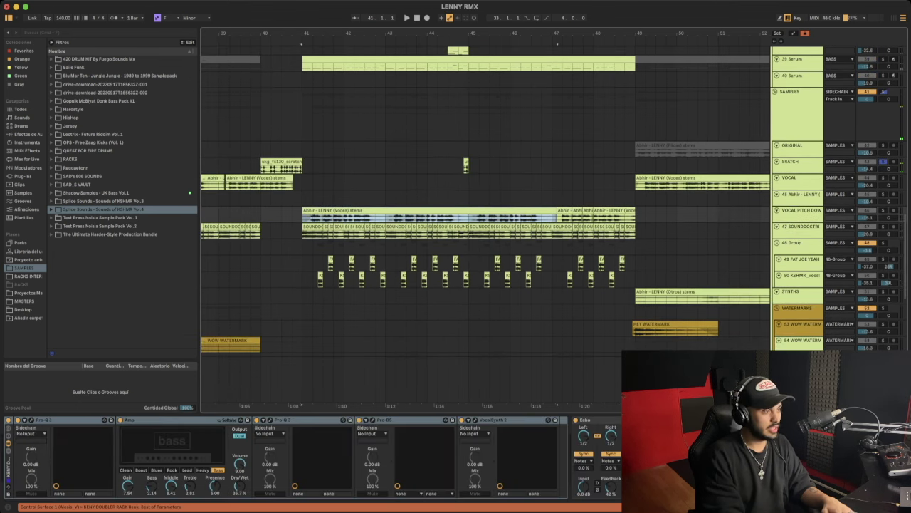
key("space")
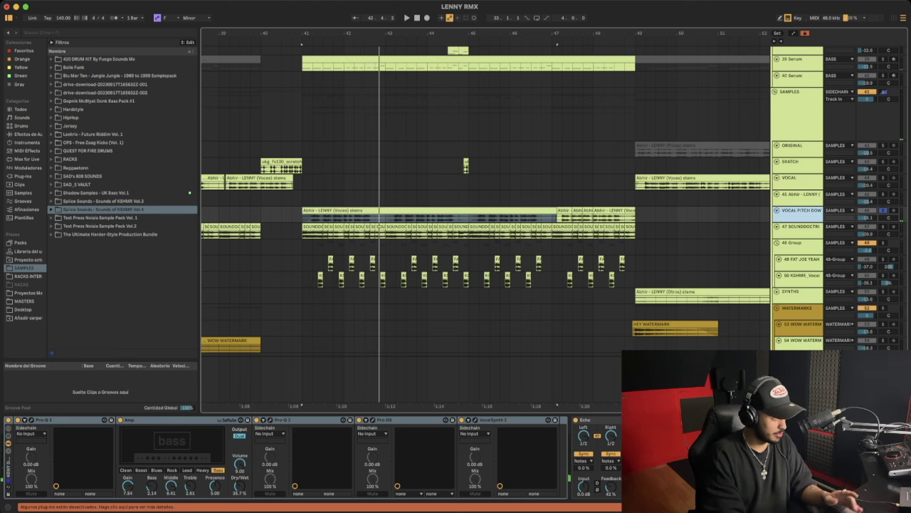
- Solo the 47 SOUNDDOCTRINE track and play its chopped vocal from bar 41
left_click_drag(303, 231, 323, 231)
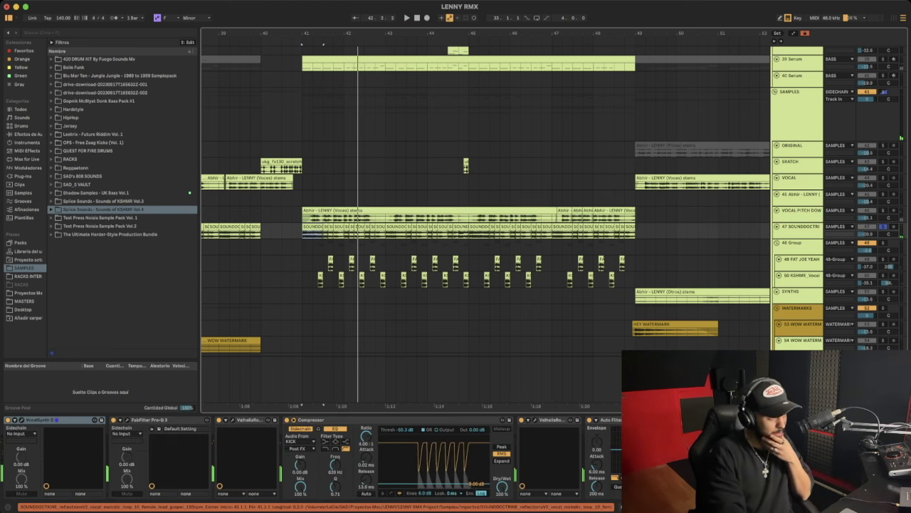
key("space")
key("space")
- Copy the first SOUNDDOCTRINE chop to a new audio track below PREMASTER, extend it to the full sample and start it at beat 3 of bar 41
scroll(484, 214, "down", 5)
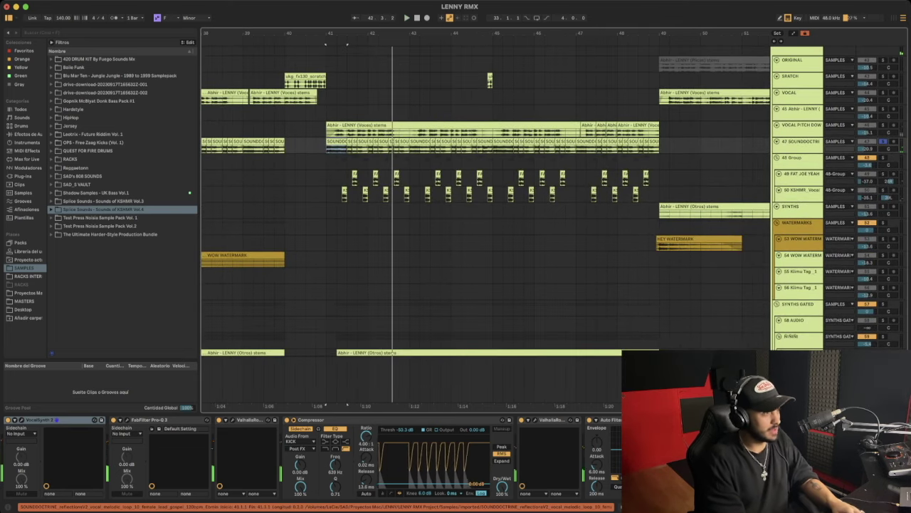
scroll(484, 214, "down", 5)
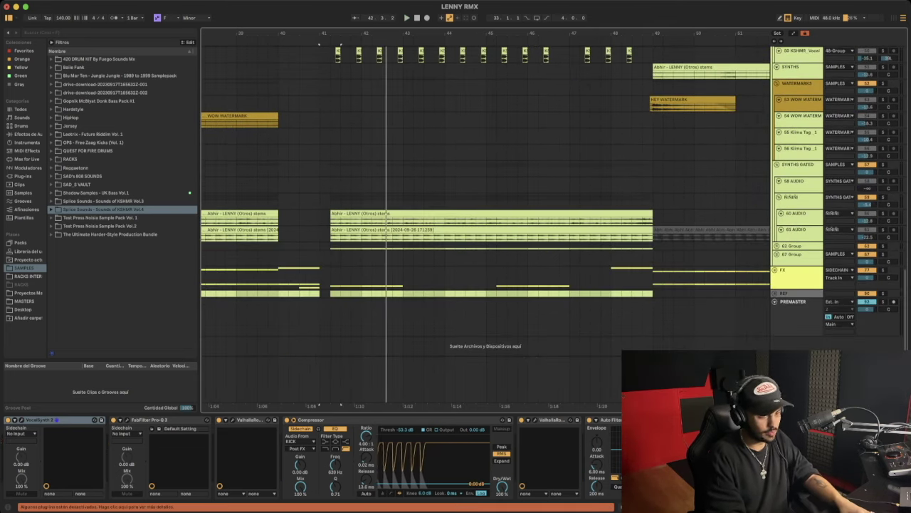
left_click(330, 316)
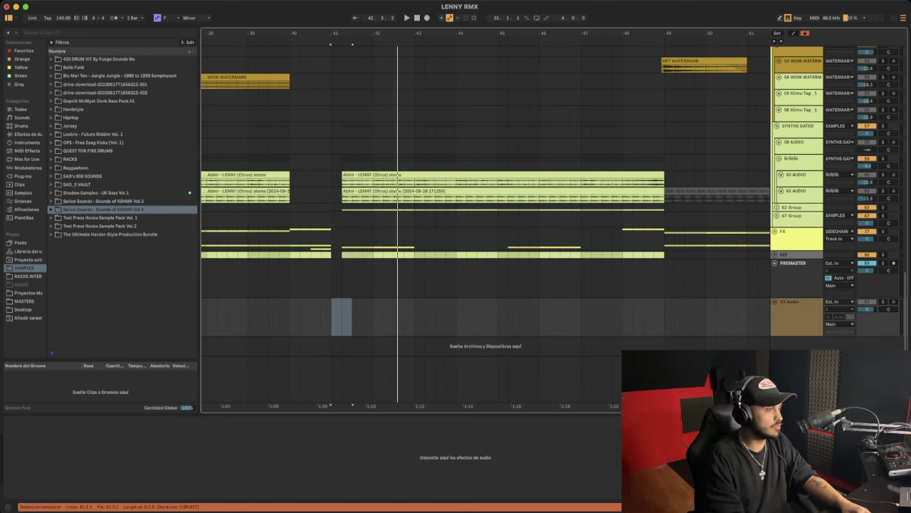
left_click_drag(352, 317, 539, 317)
left_click_drag(331, 316, 279, 317)
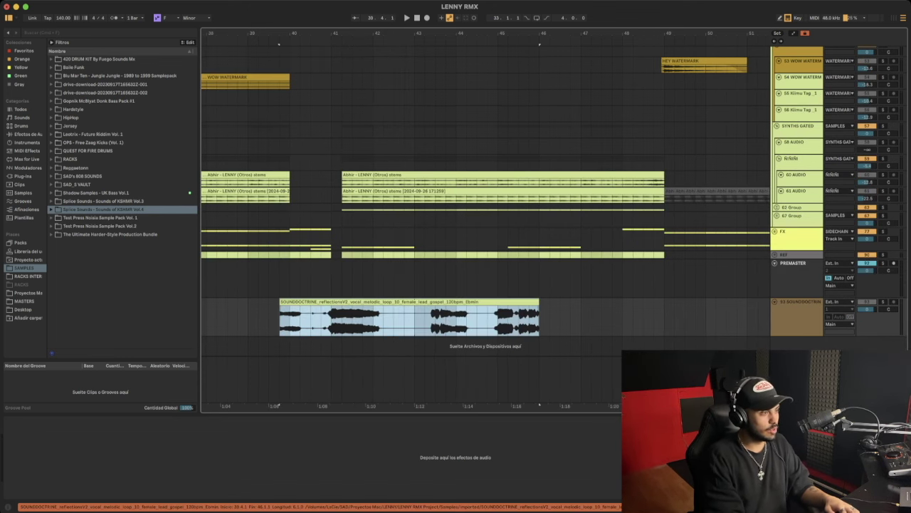
left_click_drag(427, 317, 499, 317)
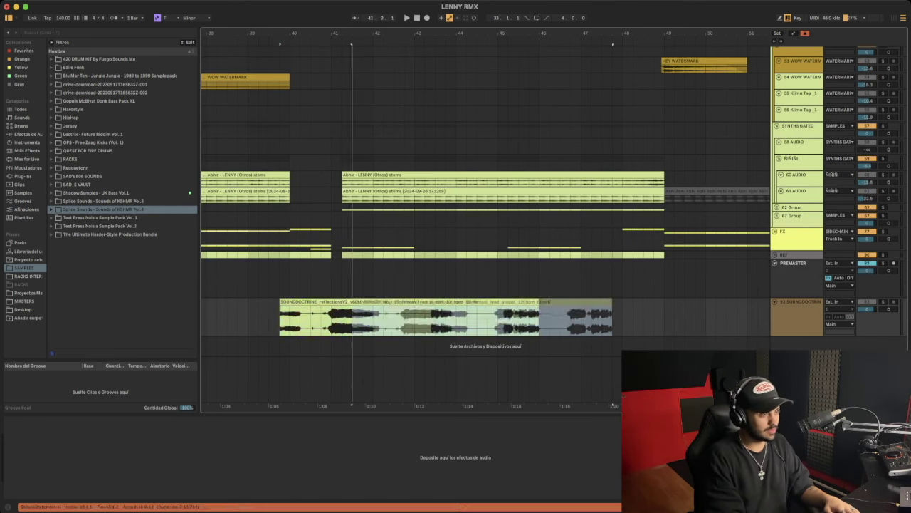
left_click(351, 44)
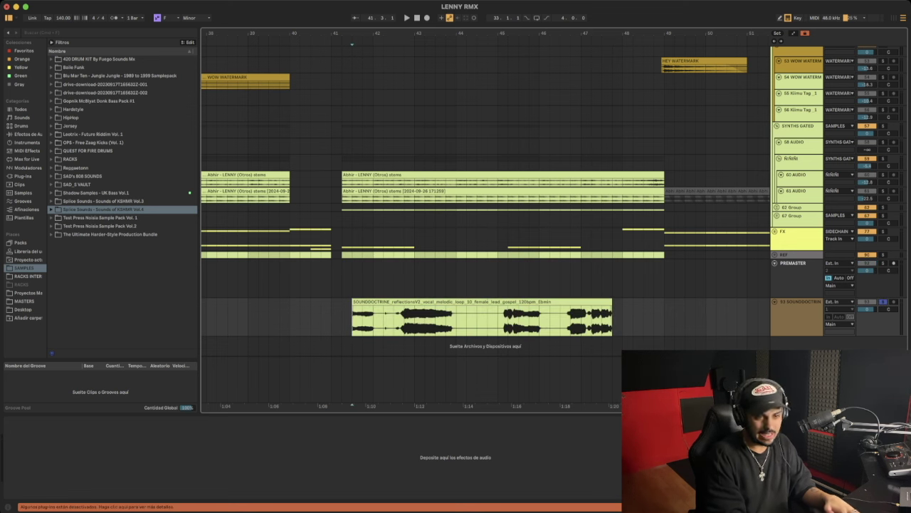
- Play the soloed, uncut SOUNDDOCTRINE vocal sample and select the whole clip
key("space")
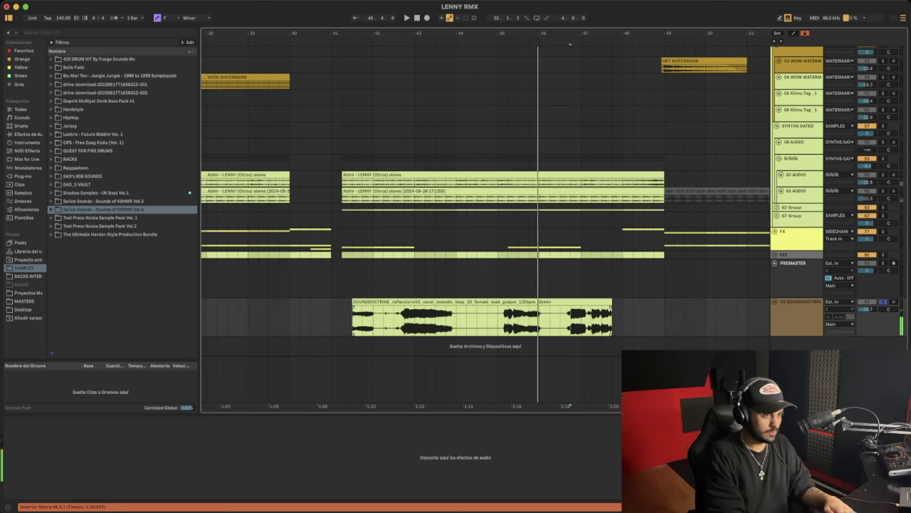
left_click(481, 302)
key("space")
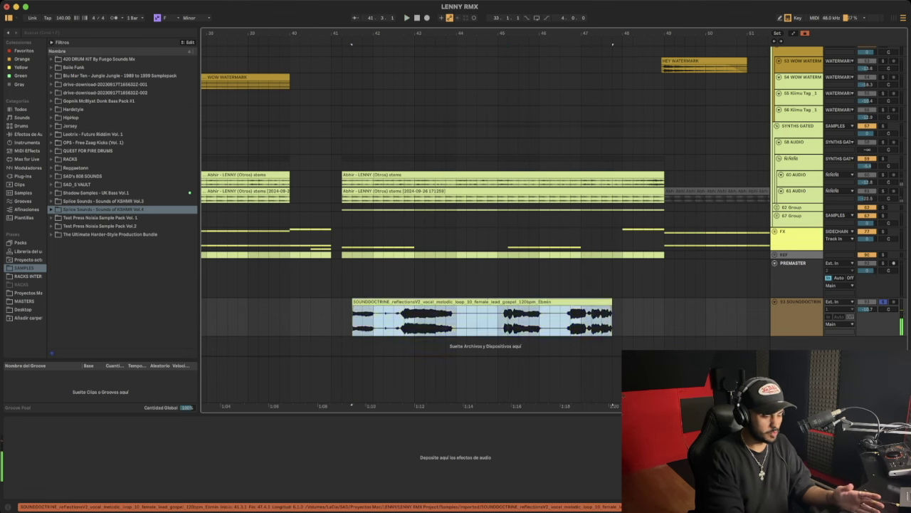
- Return to the 47 SOUNDDOCTRINE track and select its first vocal chop, from bar 41 to beat 3
scroll(484, 213, "up", 10)
scroll(306, 178, "up", 3)
left_click_drag(285, 178, 330, 178)
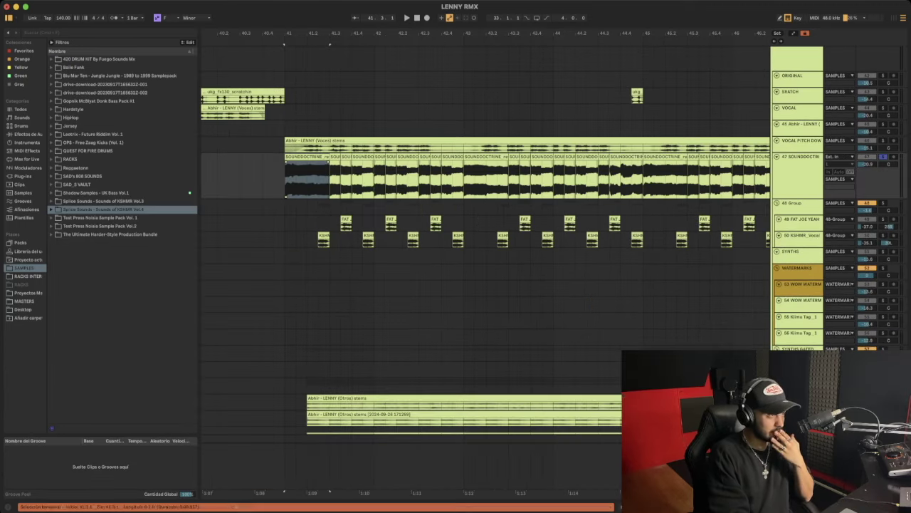
- Check the first SOUNDDOCTRINE chop's sample, switch to the track's effect chain and play the chopped vocal from bar 41
key("shift+Tab")
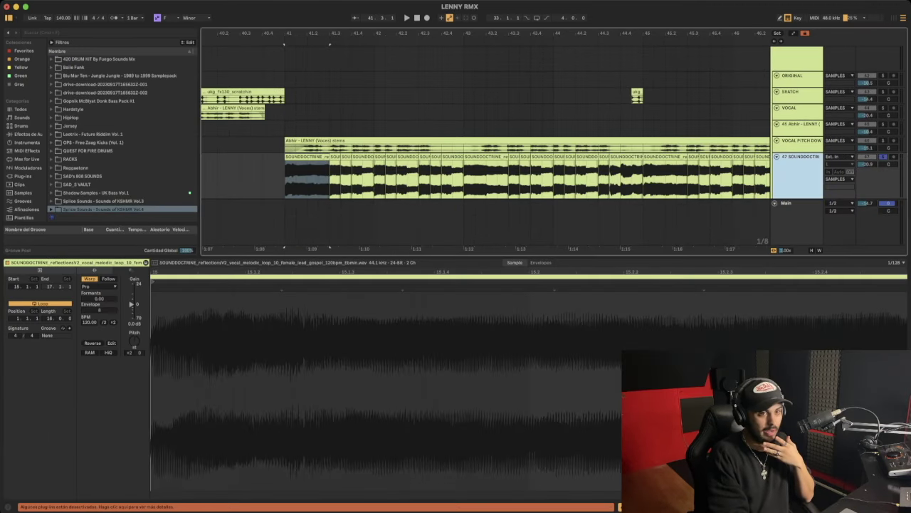
key("shift+Tab")
key("space")
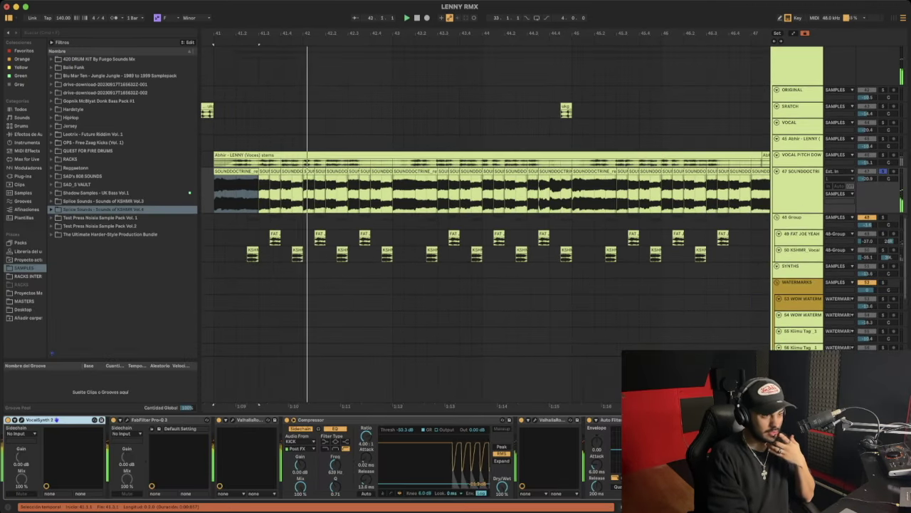
scroll(485, 214, "up", 1)
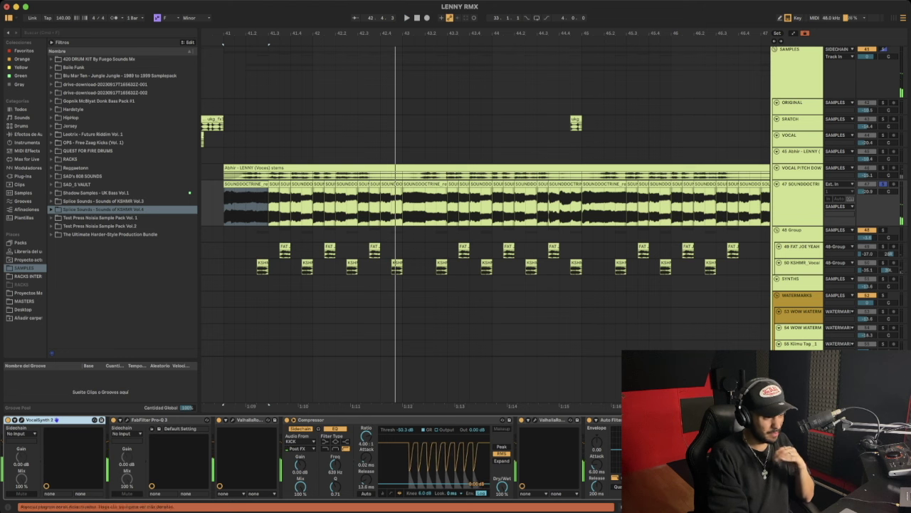
- Look through the SOUNDDOCTRINE track's effects and show the arrangement's automation, including its Auto Filter frequency curve
left_click(250, 420)
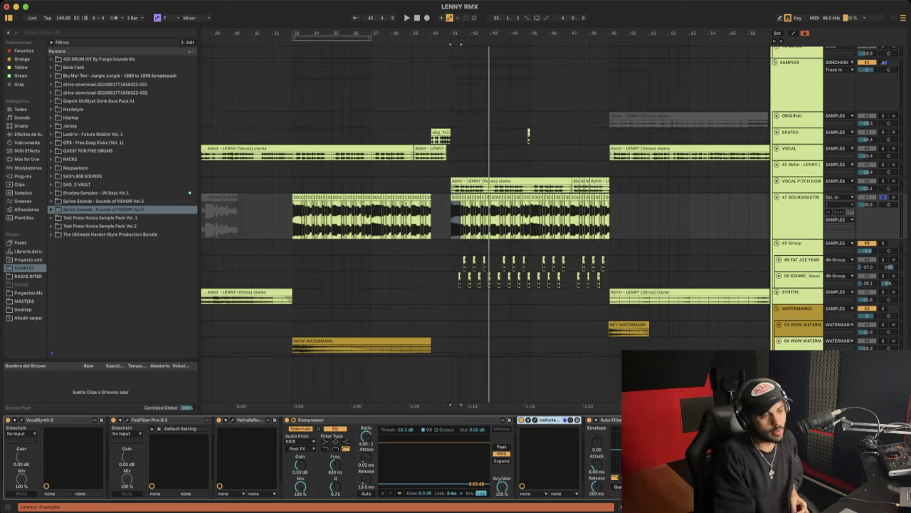
key("a")
scroll(485, 228, "right", 3)
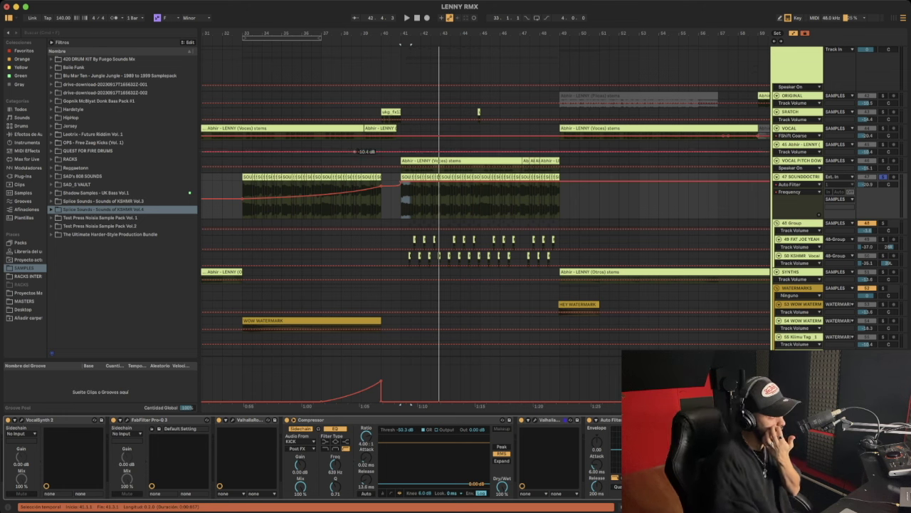
- Bypass the SOUNDDOCTRINE track's effects after VocalSynth 2 and play the vocal with only VocalSynth 2 active
left_click(57, 420)
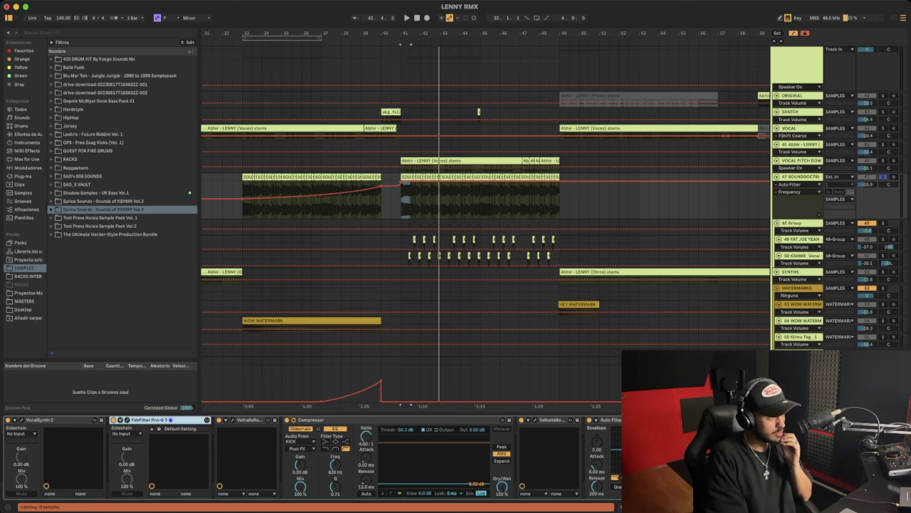
left_click(416, 395)
left_click(171, 420)
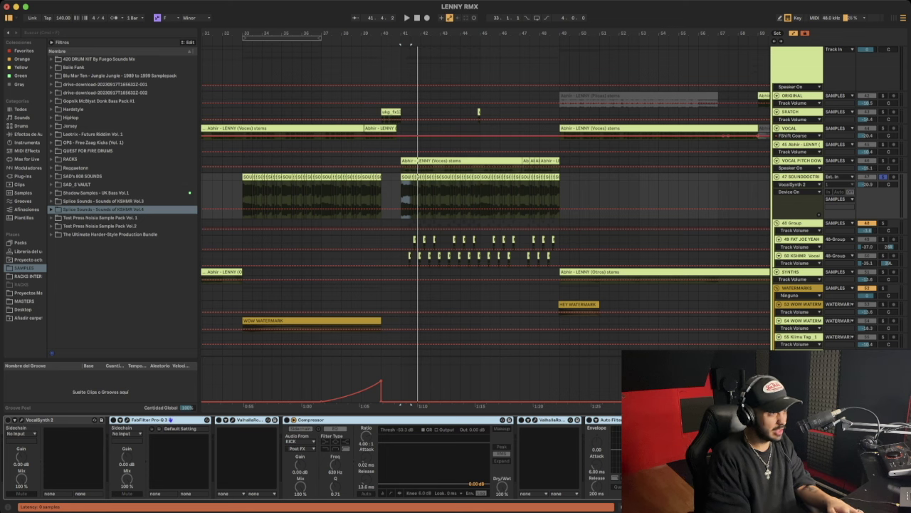
key("space")
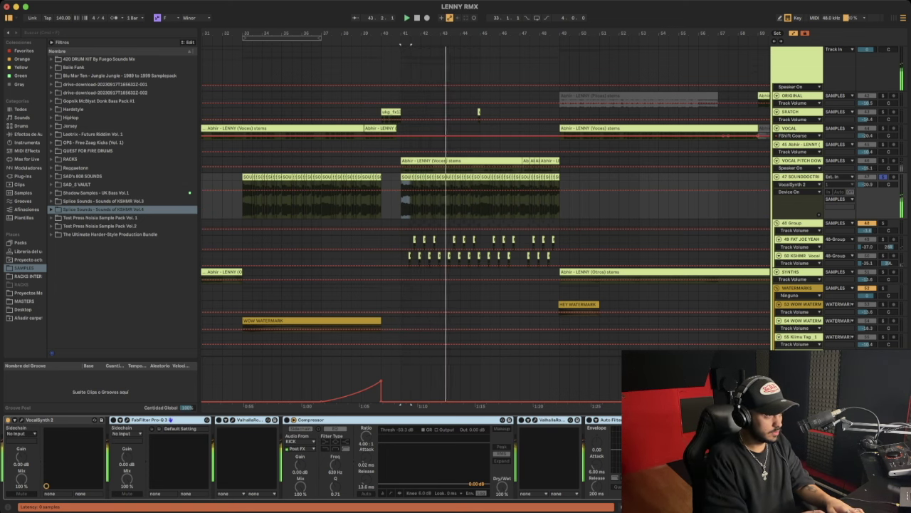
key("space")
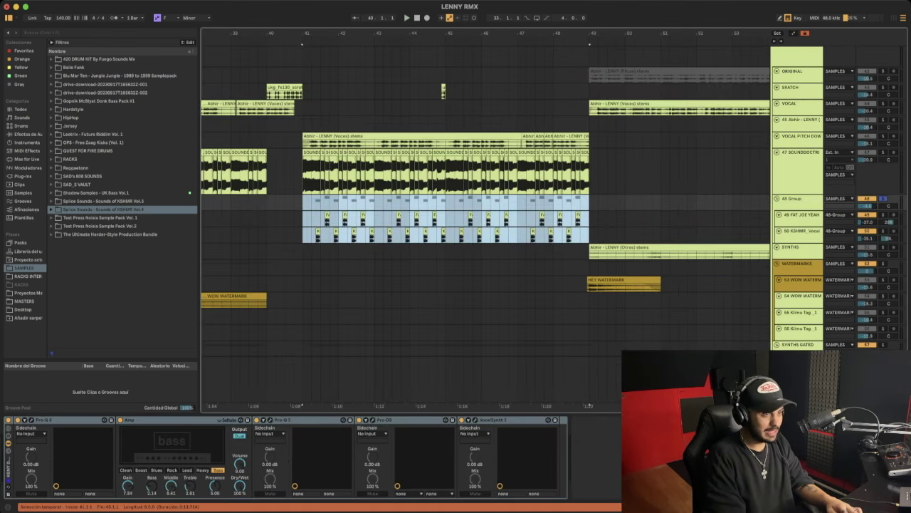
- Loop bars 41 to 49 of 48 Group and play its soloed FAT JOE YEAH and KSHMR vocal shots
key("Down")
key("z")
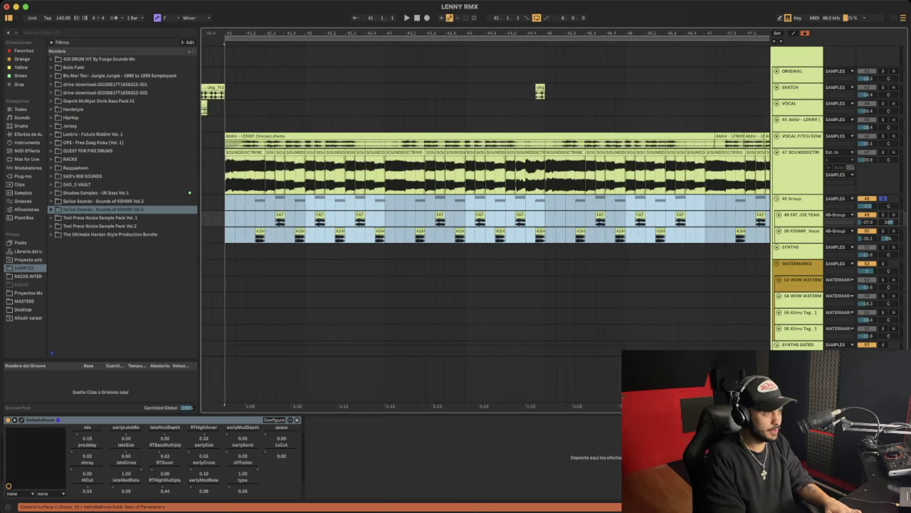
key("space")
key("x")
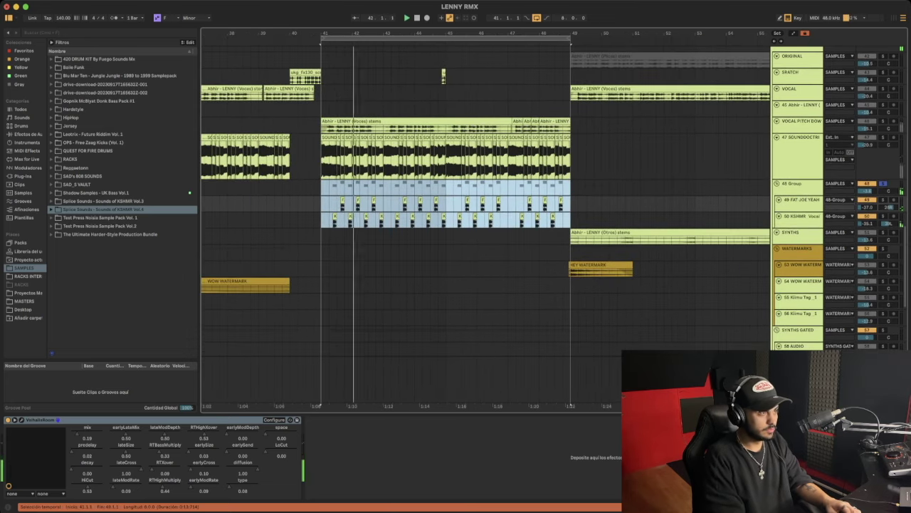
left_click(370, 235)
scroll(484, 220, "up", 1)
scroll(484, 221, "left", 1)
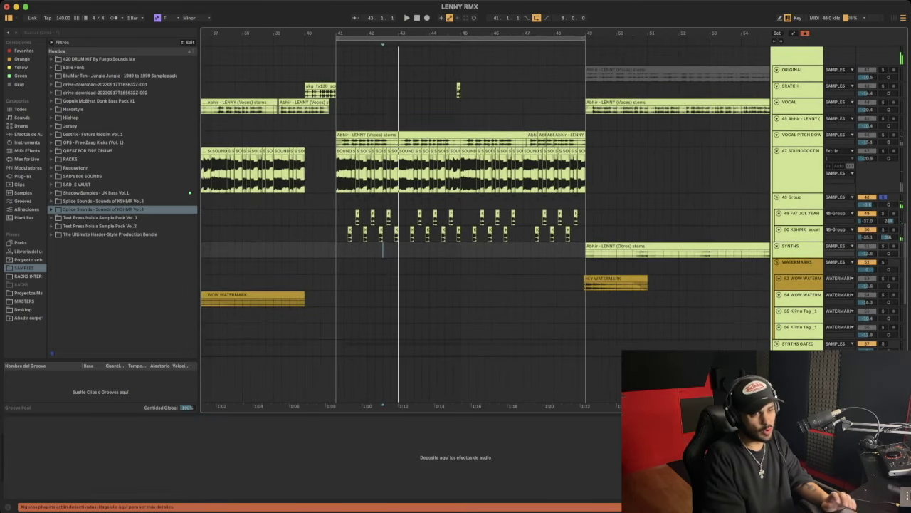
- Solo the ñiñiñi subgroup inside SYNTHS GATED and play its gated synth stems from beat 2 of bar 41
scroll(484, 214, "up", 5)
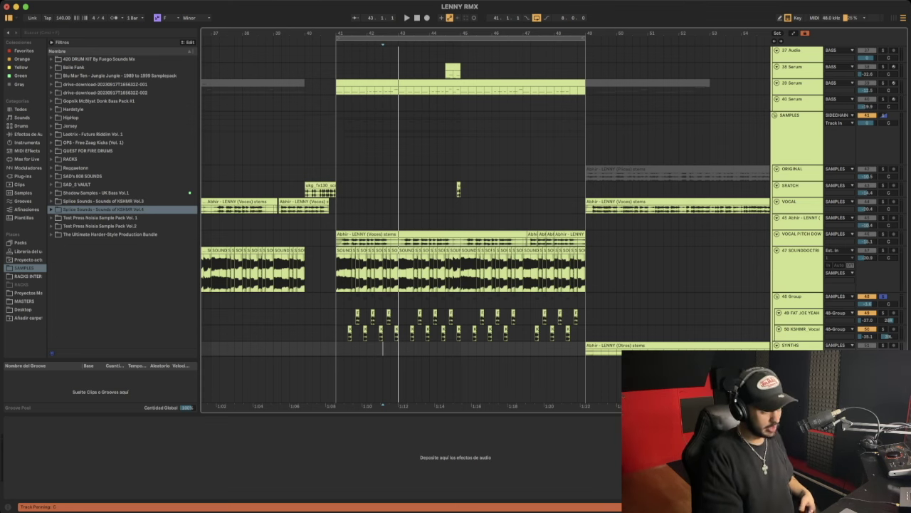
scroll(484, 214, "up", 1)
scroll(484, 214, "down", 6)
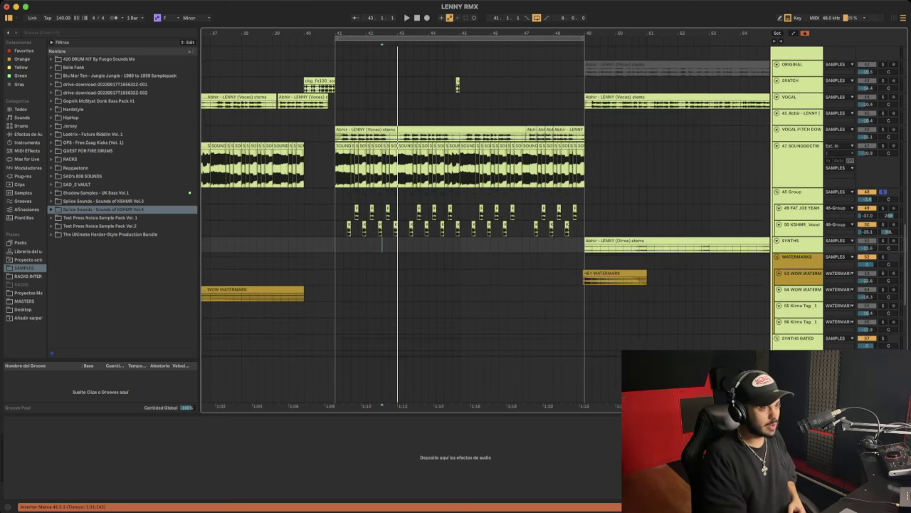
scroll(484, 220, "down", 4)
scroll(484, 221, "left", 1)
left_click(352, 258)
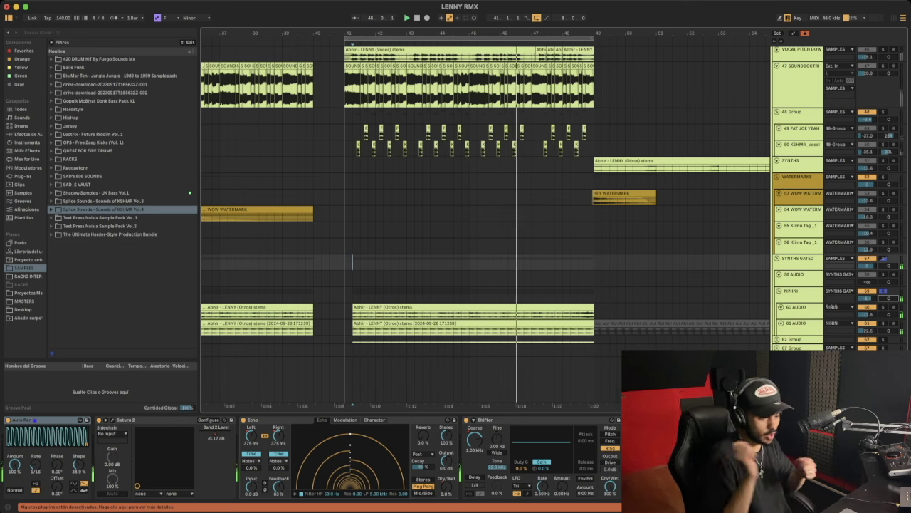
- Clear the solo and play the full drop from bar 41, following the samples, bass and extra drum tracks
scroll(484, 214, "up", 15)
scroll(484, 214, "down", 20)
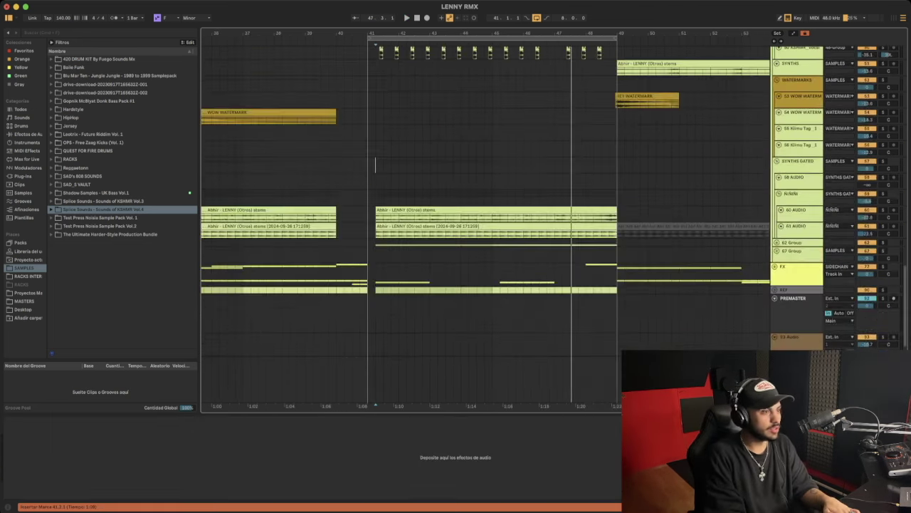
left_click(376, 165)
key("space")
scroll(375, 165, "up", 15)
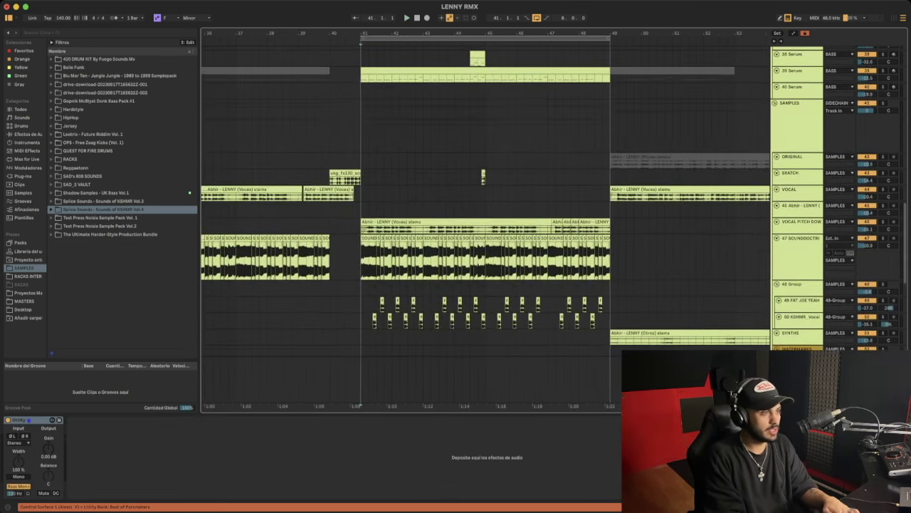
scroll(484, 214, "up", 15)
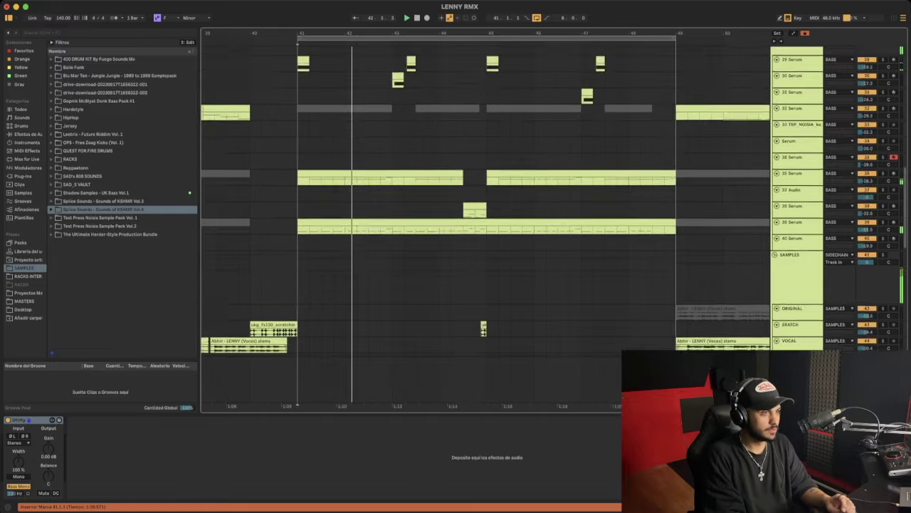
scroll(484, 214, "up", 5)
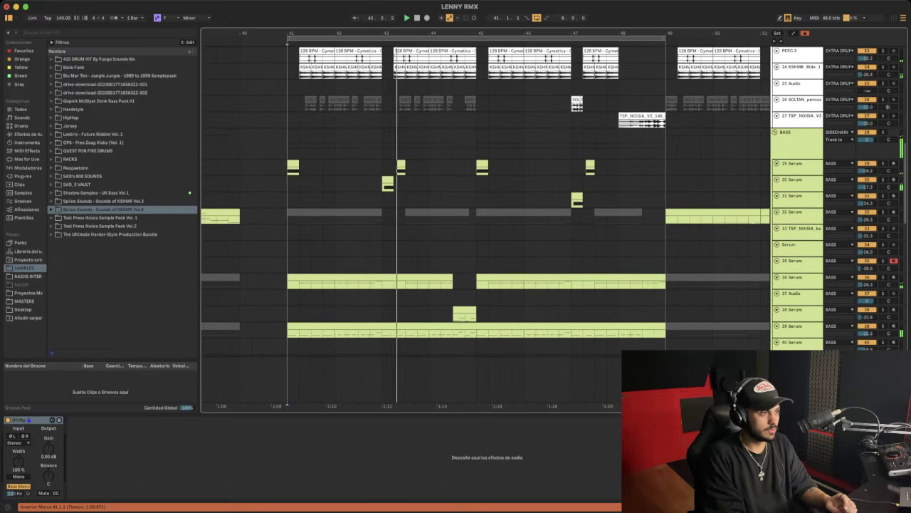
scroll(487, 214, "up", 10)
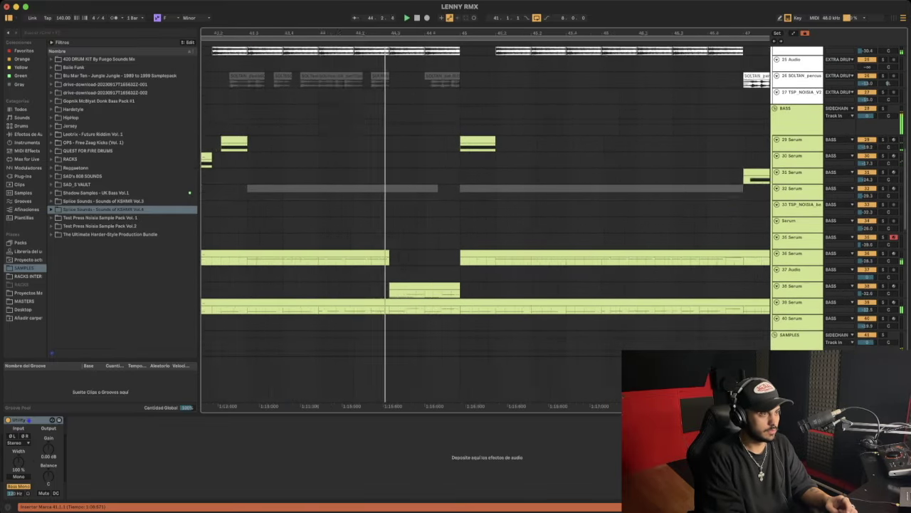
scroll(487, 214, "down", 10)
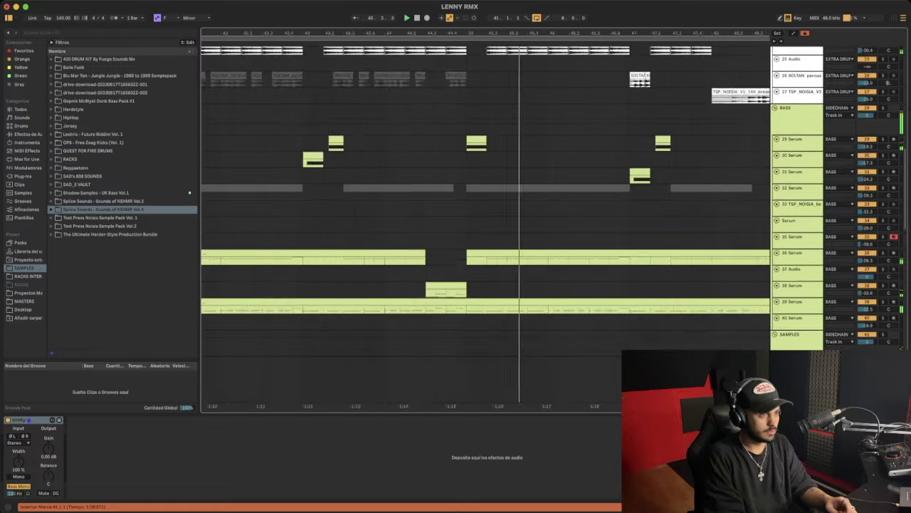
- Turn the loop off and play the full section from bar 49, following its drum, bass and sample tracks
scroll(487, 214, "up", 5)
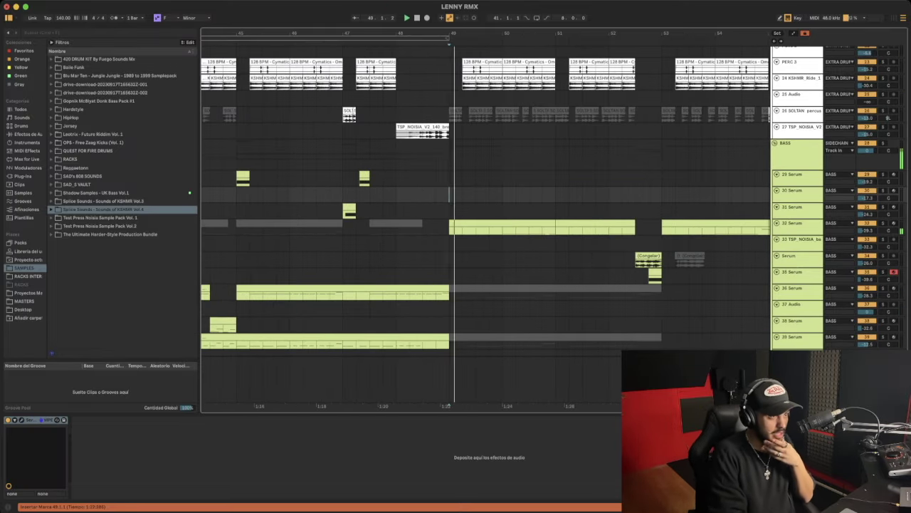
scroll(484, 214, "down", 10)
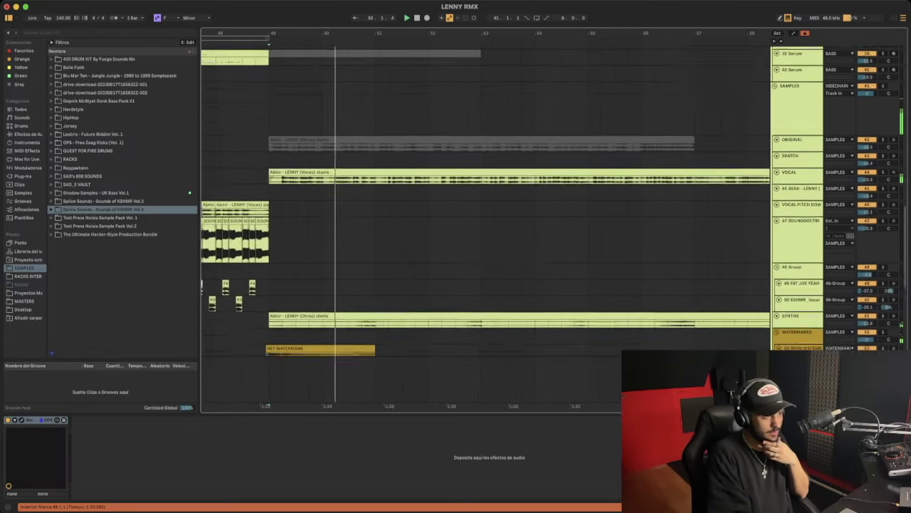
scroll(484, 213, "up", 5)
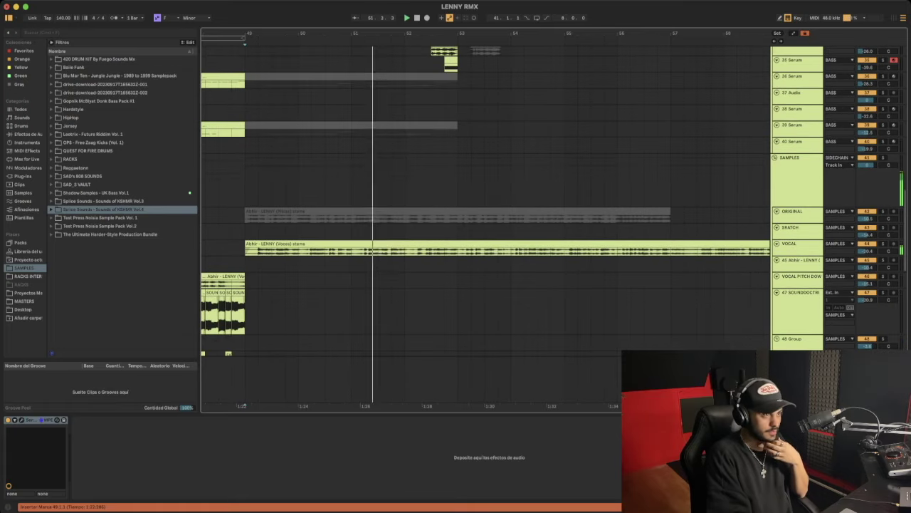
scroll(484, 213, "up", 5)
scroll(484, 214, "up", 8)
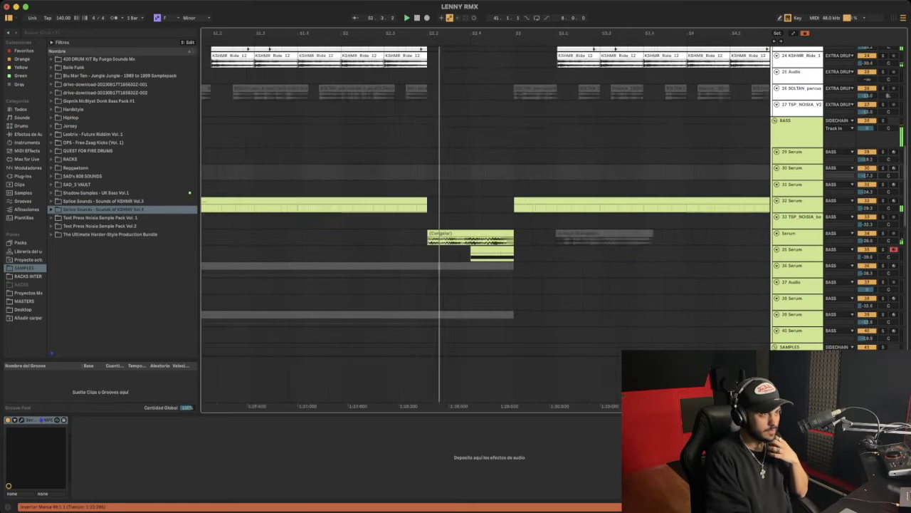
- Solo the 32 Serum bass track and play its clip from bar 49
scroll(484, 213, "down", 5)
left_click(338, 226)
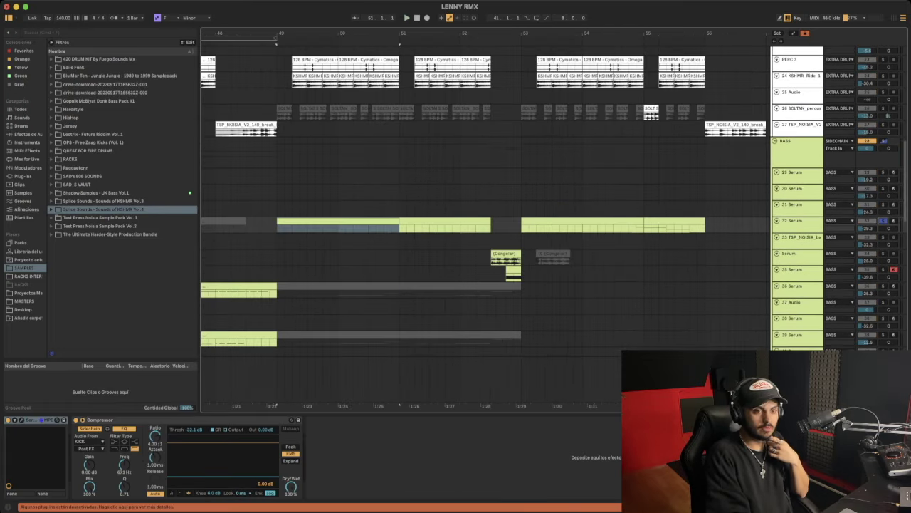
key("space")
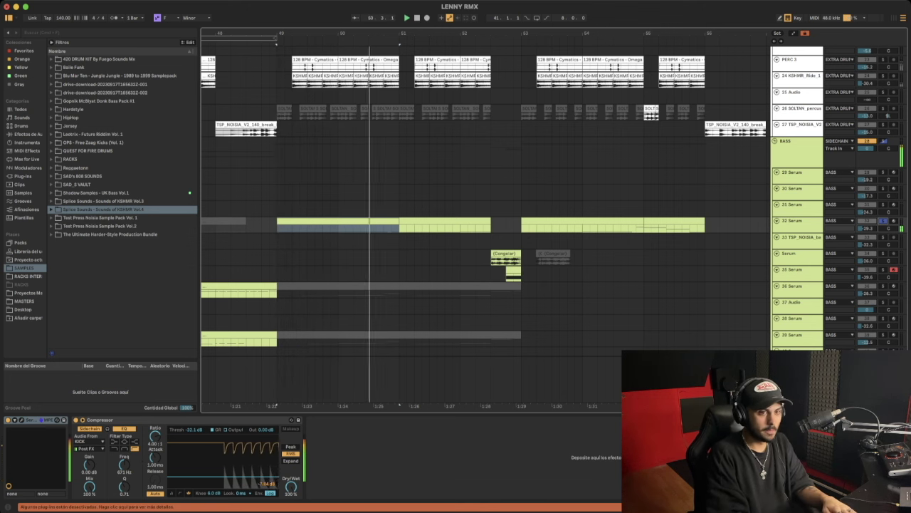
- Play the frozen Serum clip at beat 3 of bar 52 soloed with 35 Serum, then solo and unfold only 35 Serum
left_click(505, 260)
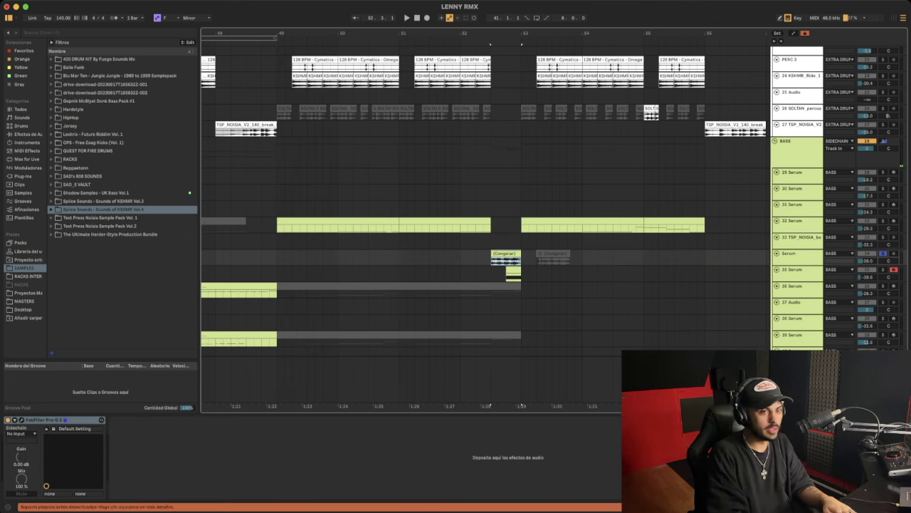
key("z")
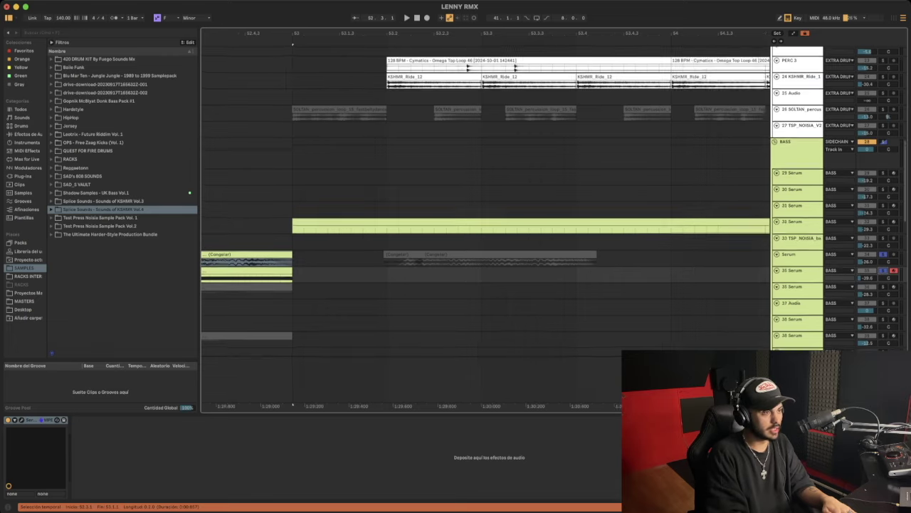
scroll(484, 214, "down", 2)
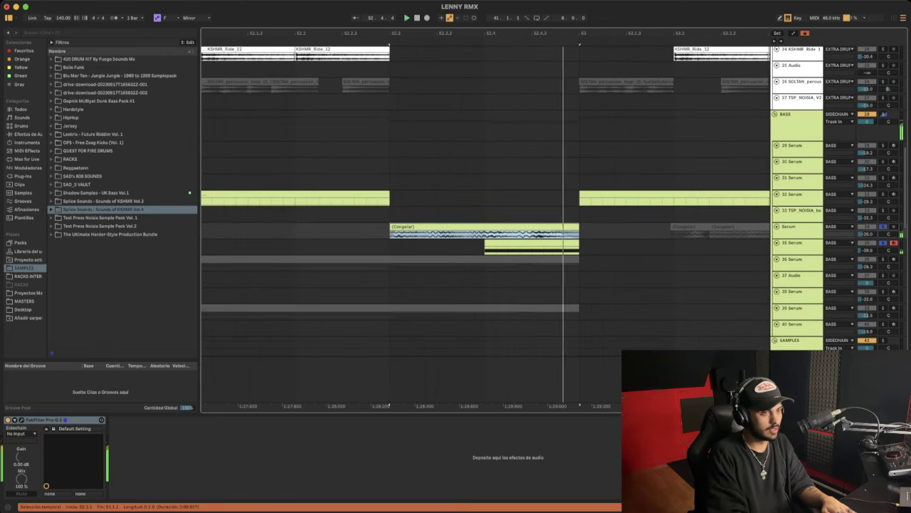
key("Down")
key("Right")
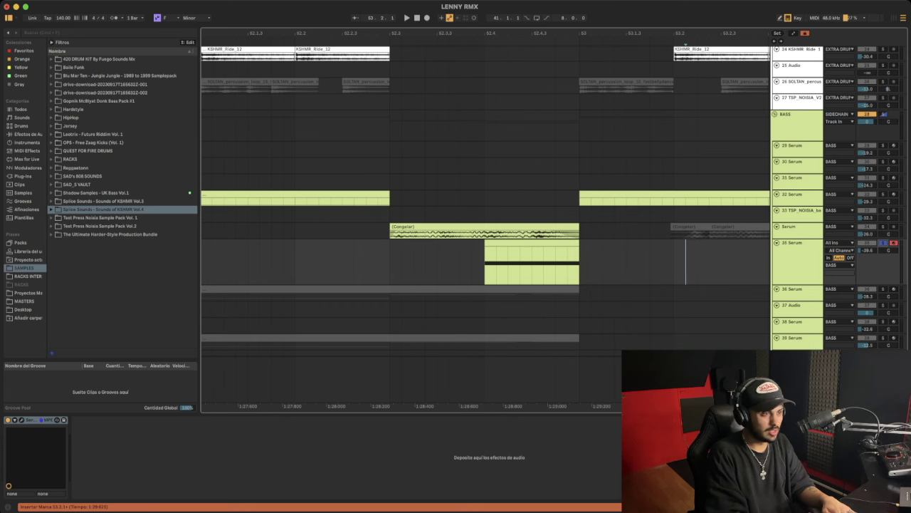
- Solo the track with the frozen Serum clip at bar 52, open the clip's warped waveform and play it
key("x")
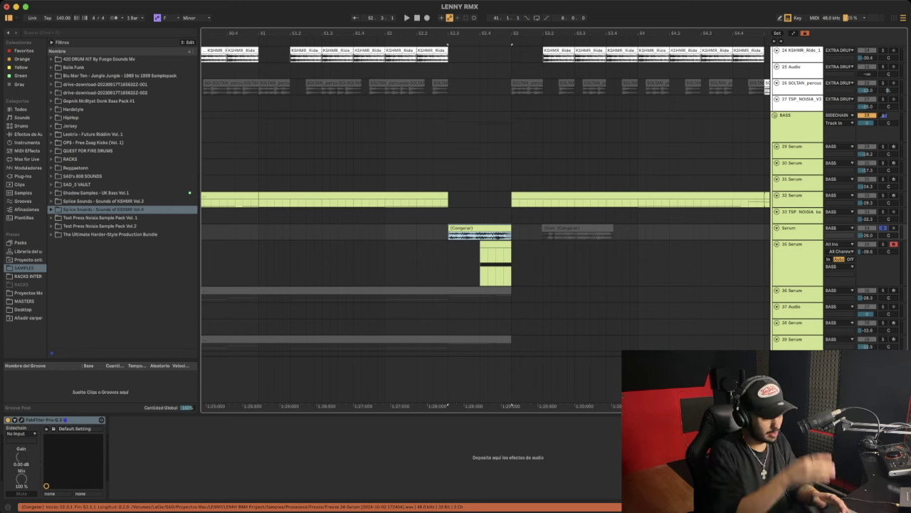
key("shift+Tab")
left_click(457, 391)
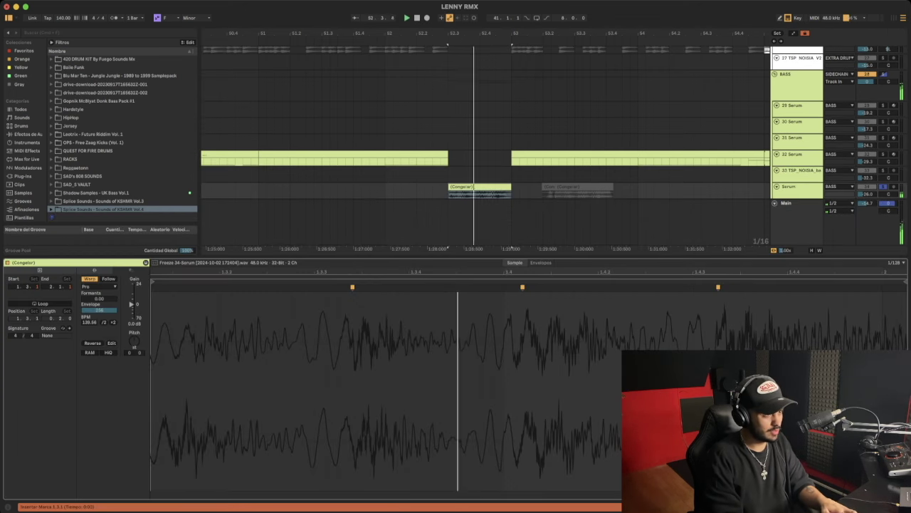
- Close the clip's waveform, solo the SYNTHS track in SAMPLES and play it from beat 3 of bar 52
key("super+alt+l")
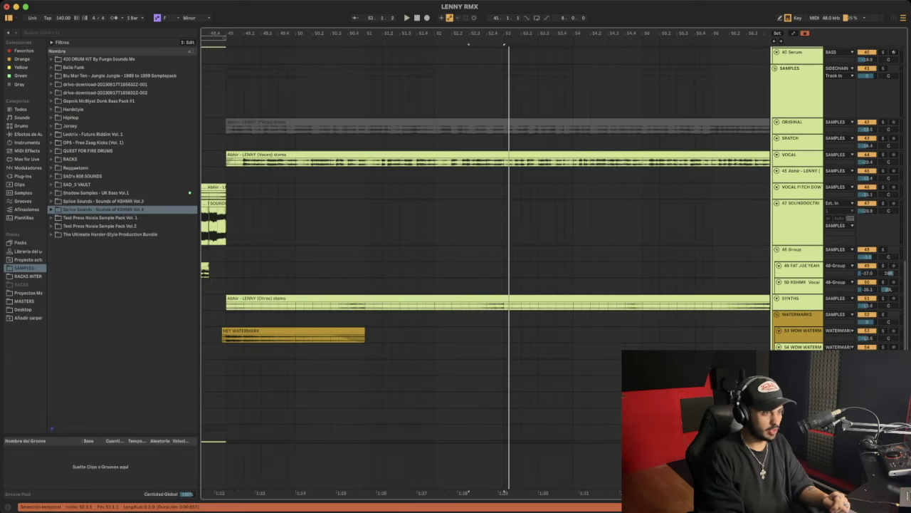
key("space")
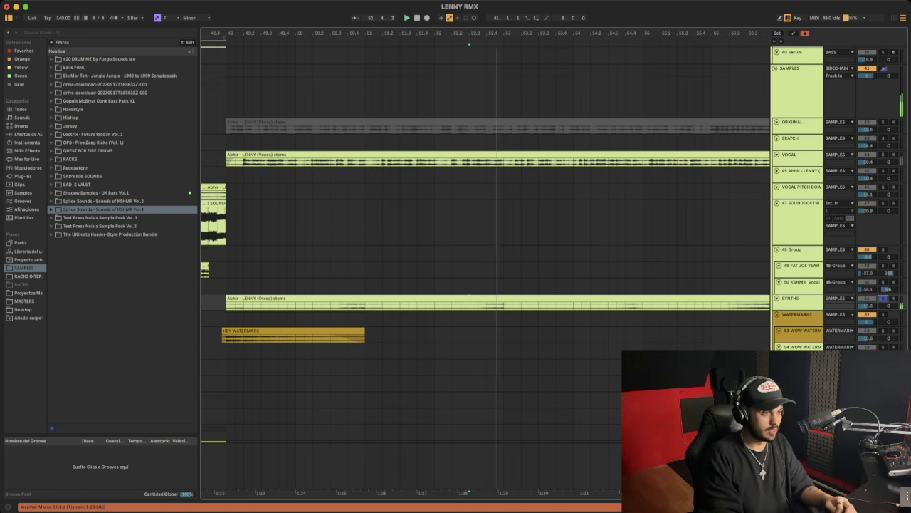
- Play the soloed SYNTHS track from bar 56, then the full mix from the HEY WATERMARK clip just before bar 49
key("minus")
key("minus")
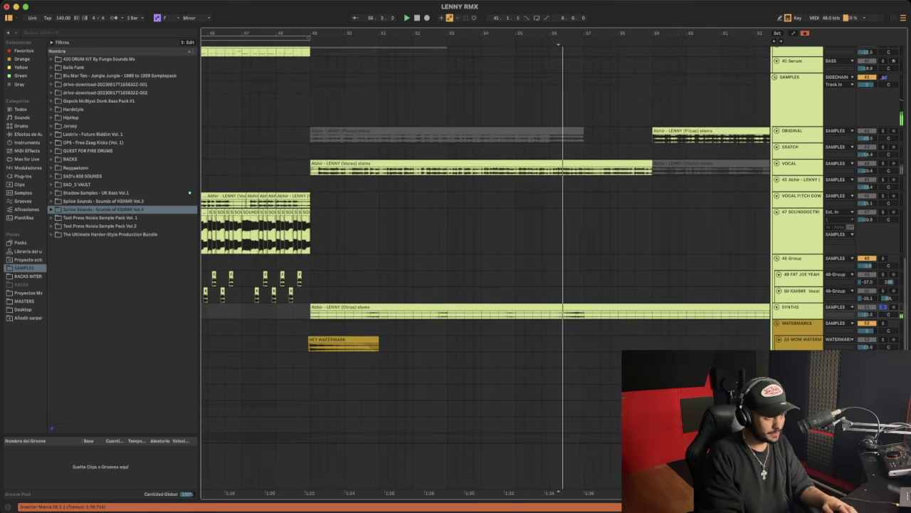
scroll(484, 268, "down", 5)
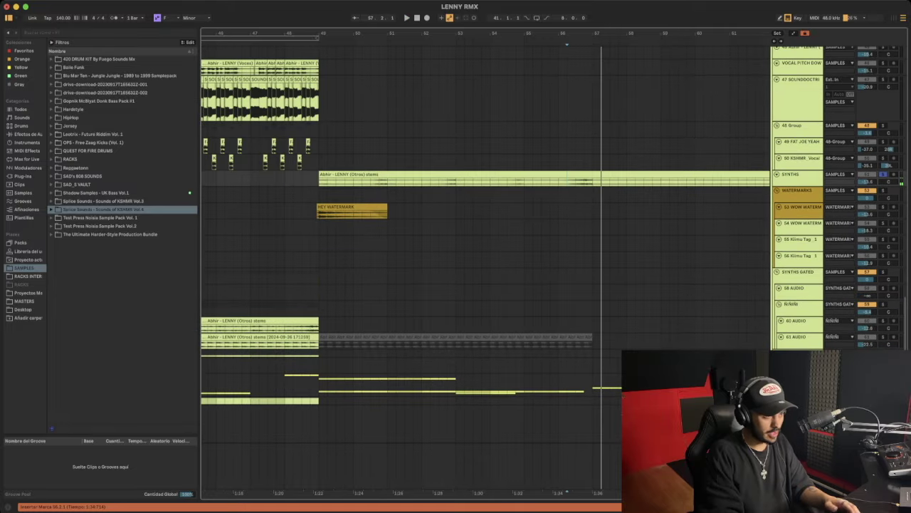
scroll(484, 268, "down", 7)
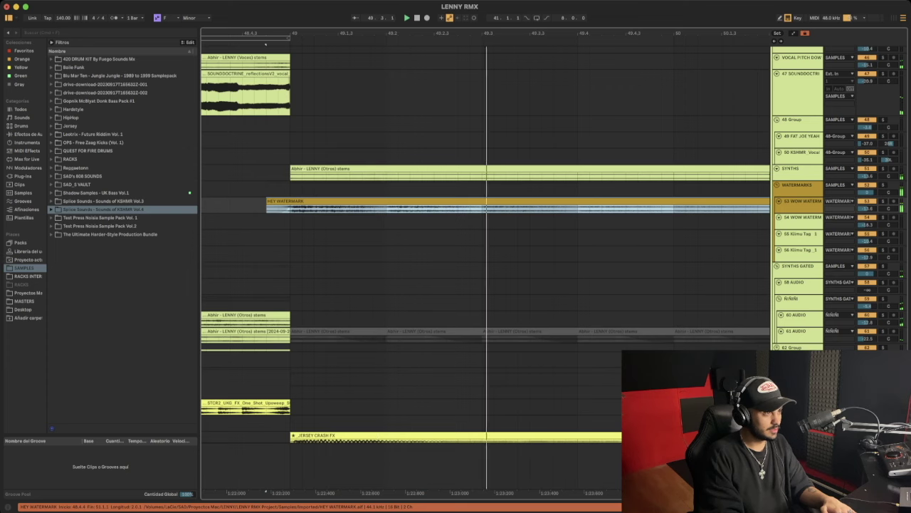
- Unfold and solo 67 Group and play its drum clips from beat 3 of bar 58
scroll(456, 285, "down", 5)
scroll(456, 285, "up", 1)
left_click(456, 398)
scroll(468, 399, "down", 5)
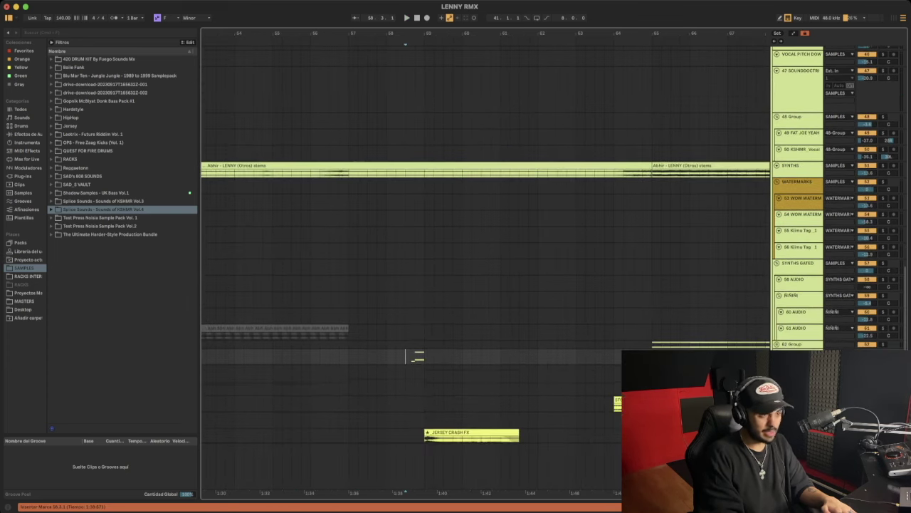
scroll(468, 398, "up", 3)
scroll(469, 285, "down", 5)
scroll(468, 285, "up", 3)
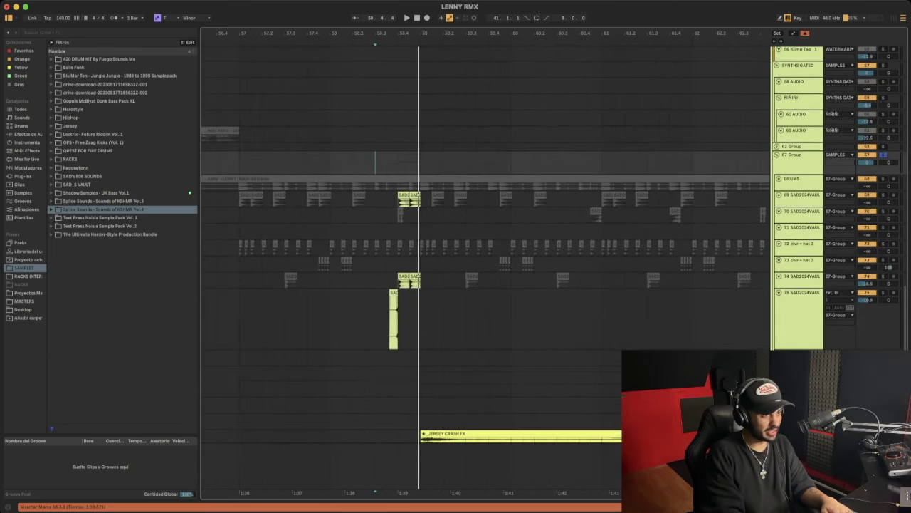
- Select the deactivated 67 Group clips from bar 59 to 65, then clear the solo and play the full mix from beat 2 of bar 58
left_click_drag(441, 278, 610, 277)
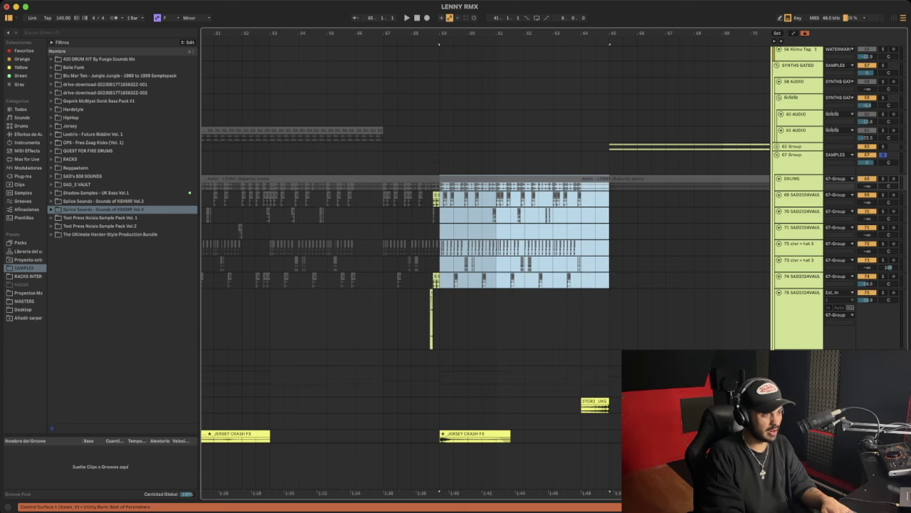
scroll(610, 277, "up", 3)
left_click(633, 42)
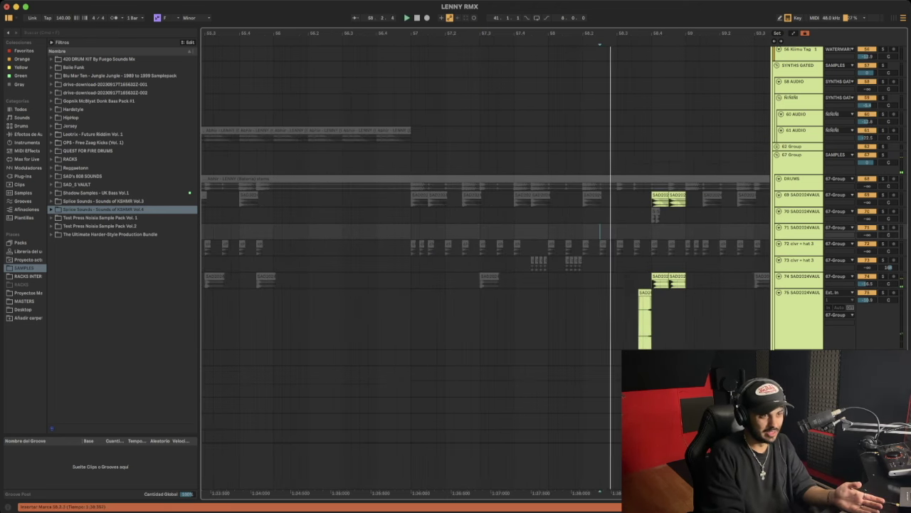
scroll(484, 270, "right", 5)
scroll(484, 270, "down", 10)
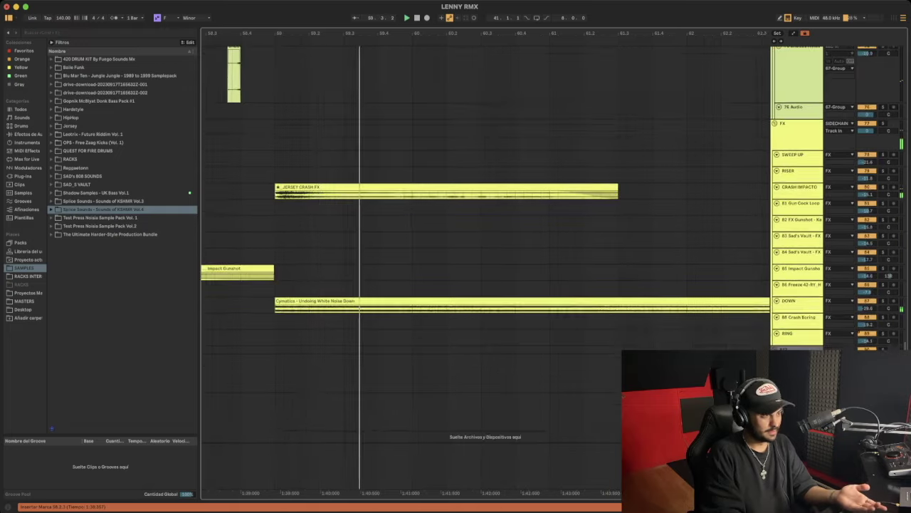
scroll(484, 271, "up", 10)
scroll(484, 271, "up", 3)
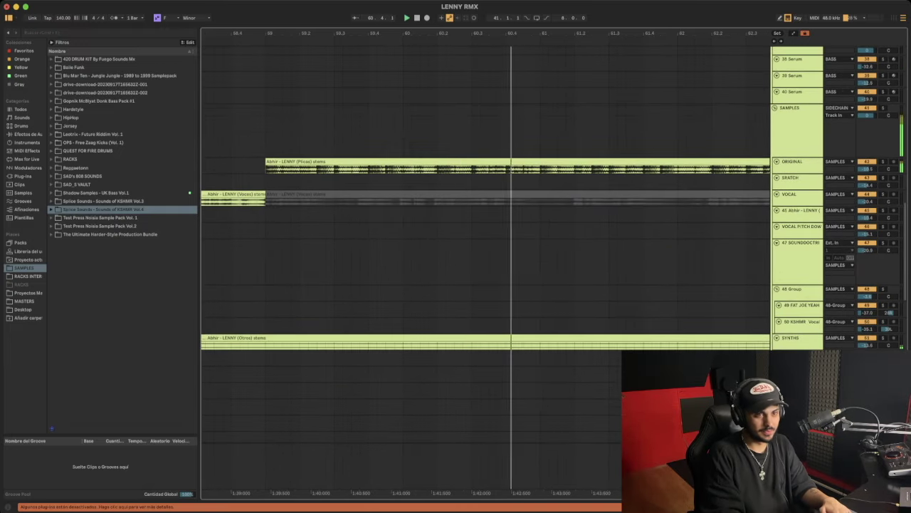
- Play the full mix from beat 2 of bar 64 through the build-up and second drop, examining the drum and sample tracks
scroll(484, 271, "down", 5)
scroll(485, 271, "right", 3)
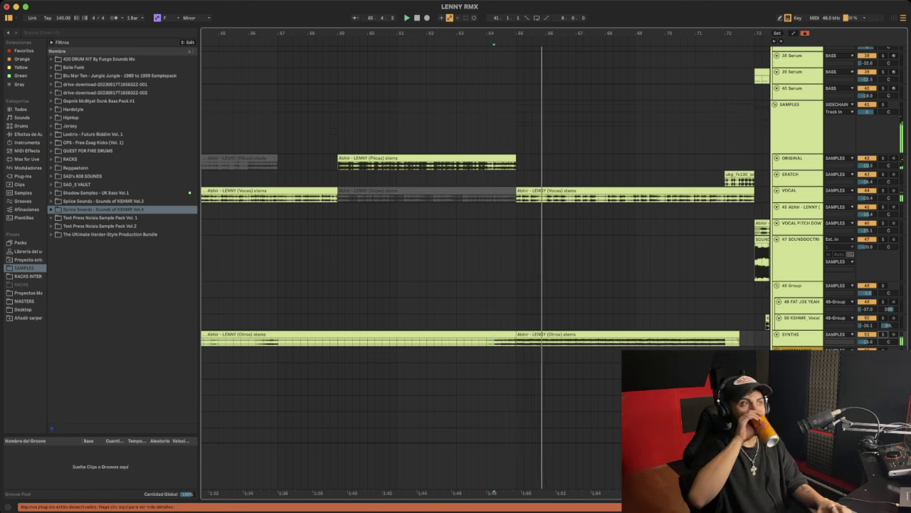
key("super+f")
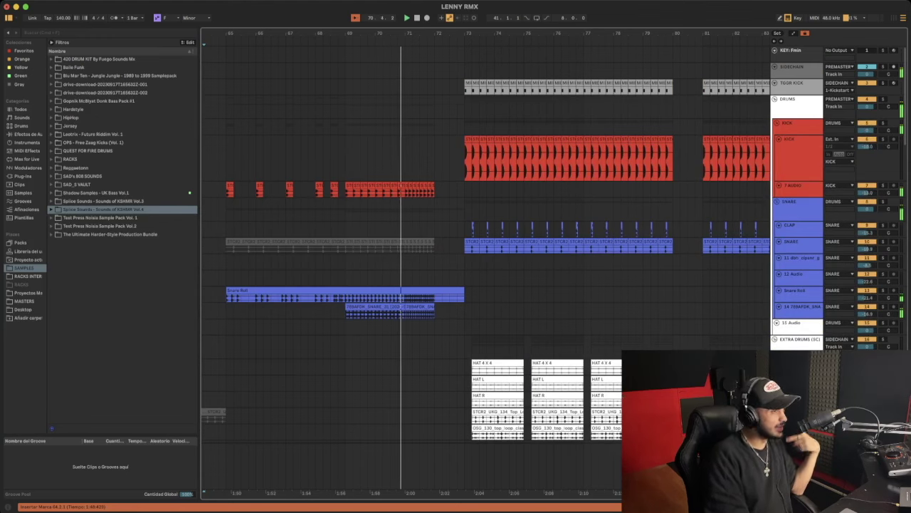
scroll(484, 271, "down", 4)
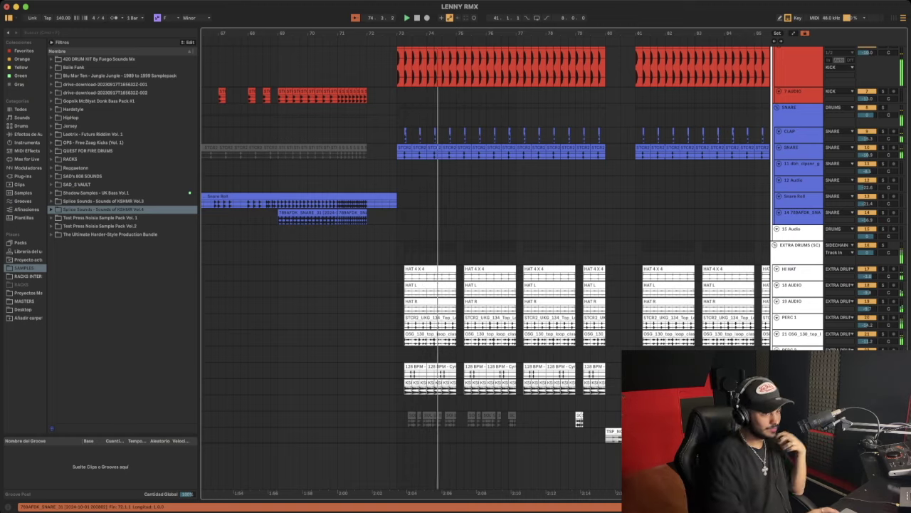
scroll(484, 271, "down", 15)
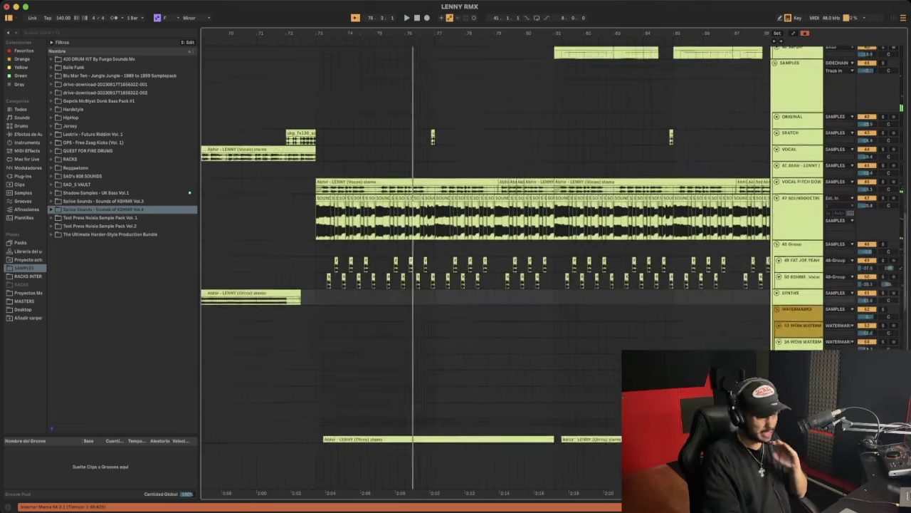
scroll(484, 271, "down", 4)
scroll(484, 270, "up", 10)
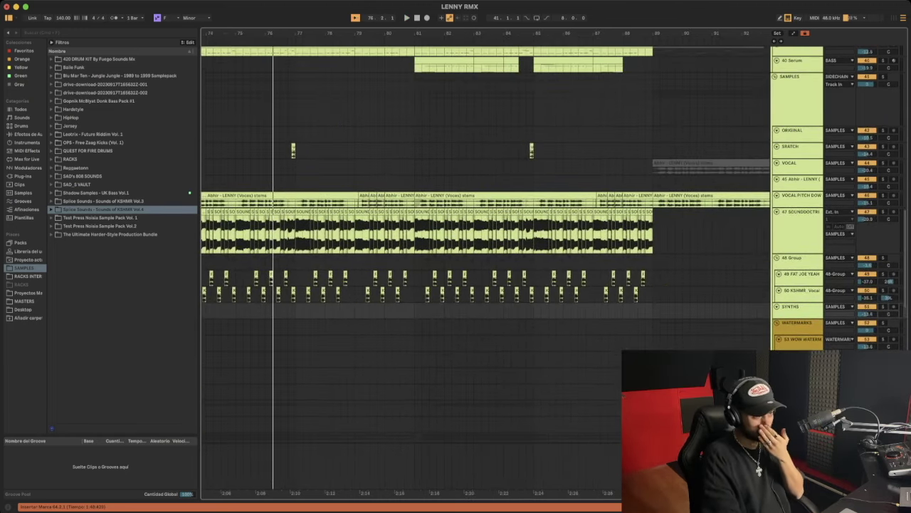
- Select bars 81 to 83 of the 40 Serum clip and play them with the BASS group soloed
scroll(484, 271, "up", 7)
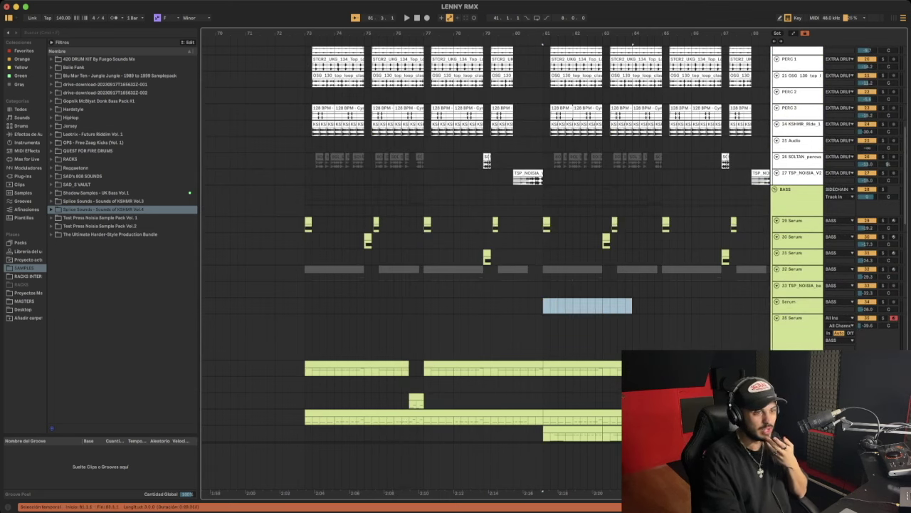
scroll(484, 270, "down", 5)
left_click(610, 342)
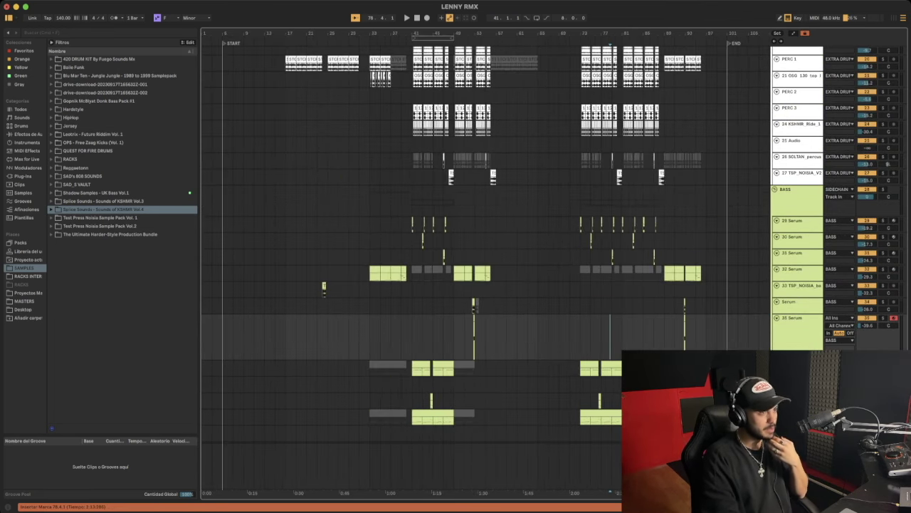
scroll(484, 270, "up", 5)
scroll(484, 271, "down", 4)
left_click_drag(407, 309, 466, 310)
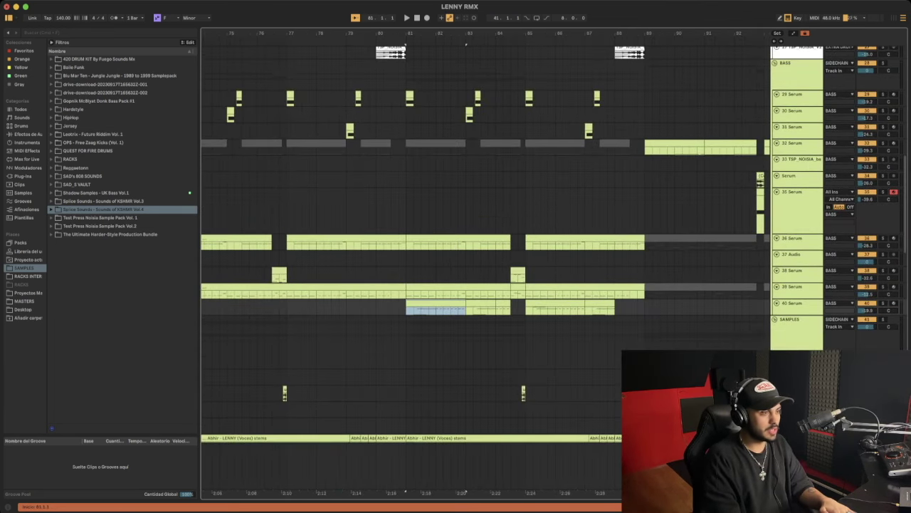
key("space")
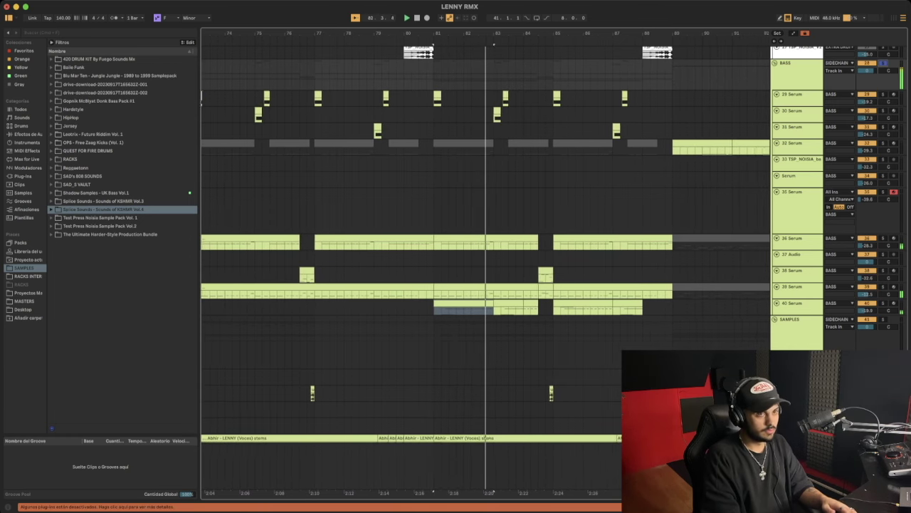
- Select the 38 Serum clip at beat 3 of bar 84 and solo its track
left_click(537, 274)
key("z")
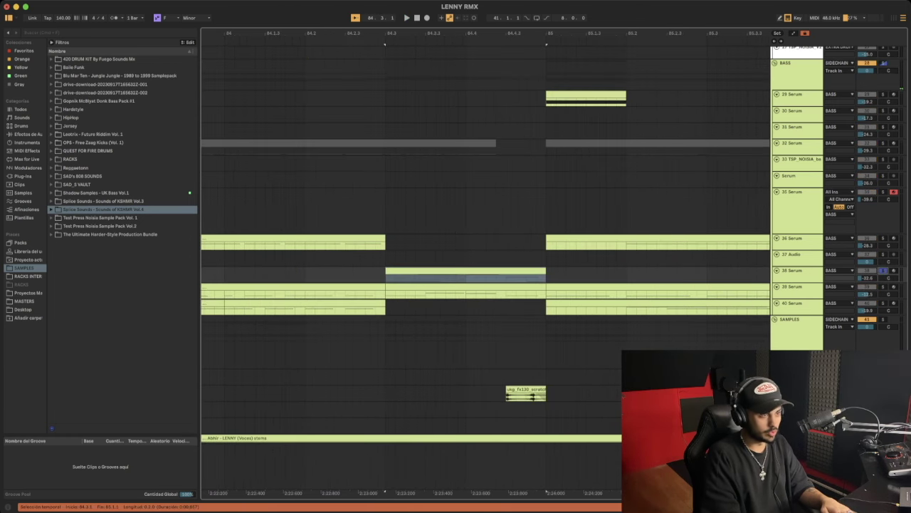
key("x")
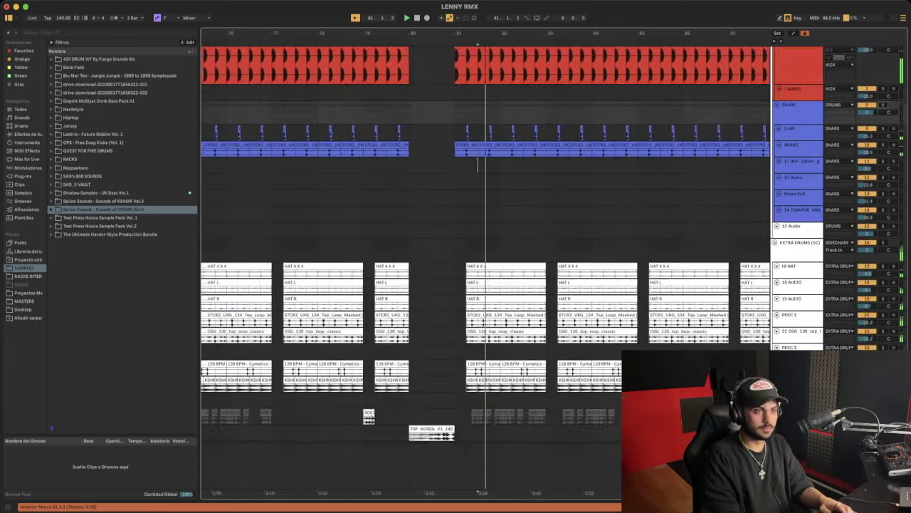
- Play the full mix from beat 3 of bar 81 into the section starting at bar 89
key("minus")
scroll(484, 263, "up", 1)
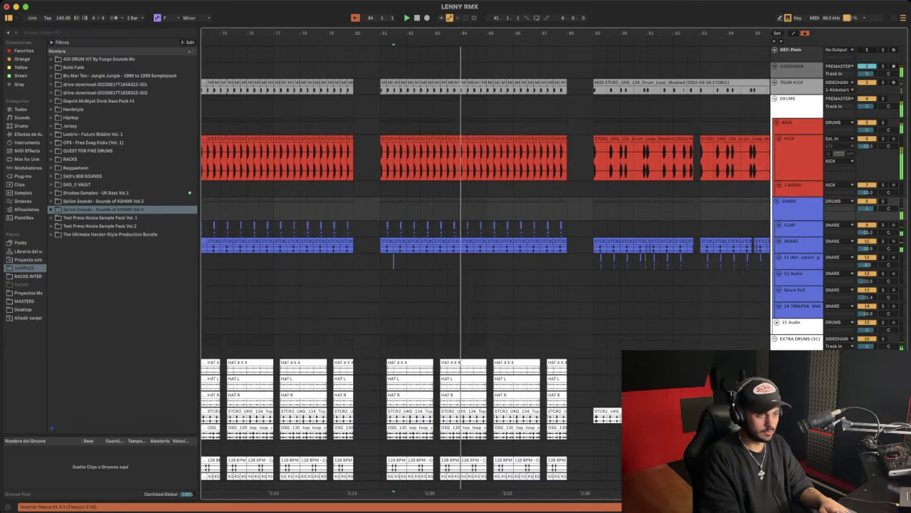
scroll(399, 263, "left", 1)
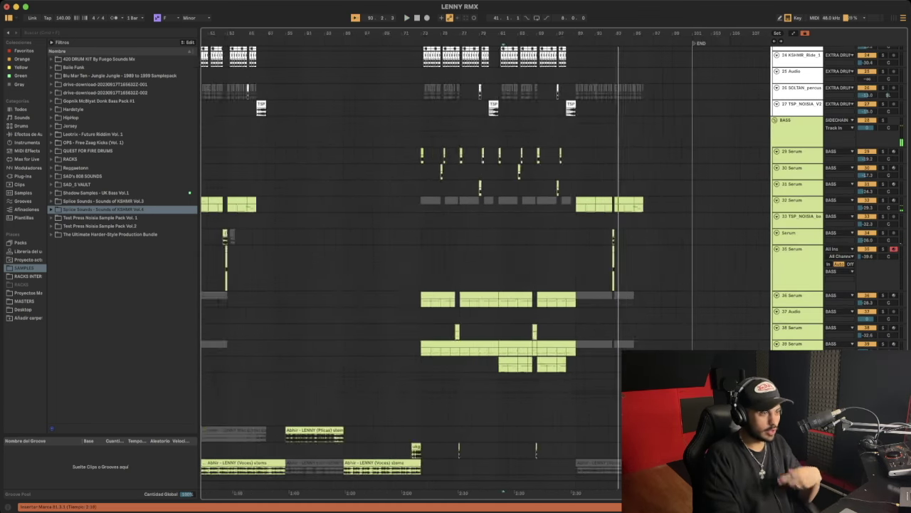
- Compare the song sections across the whole arrangement, select bars 89 to 97, and fold the EXTRA DRUMS (SC) and BASS groups
key("minus")
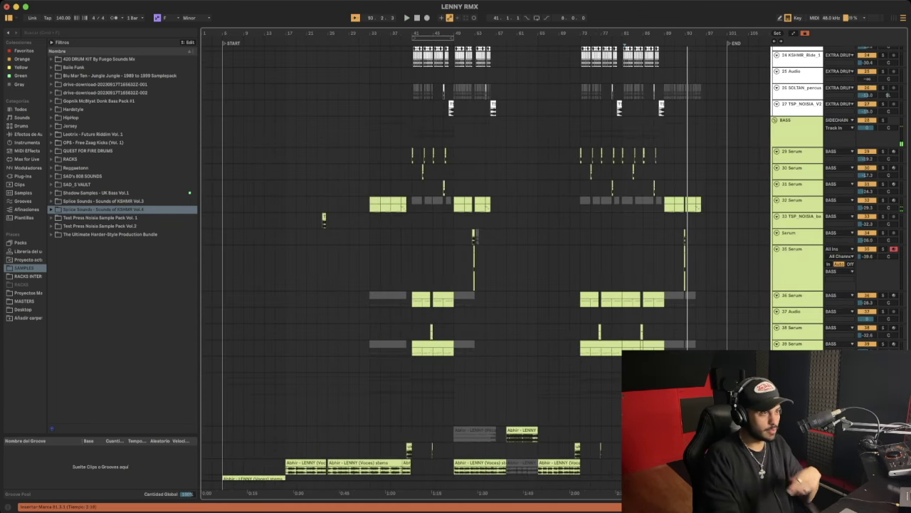
left_click_drag(580, 268, 453, 267)
left_click_drag(664, 267, 706, 268)
scroll(484, 263, "up", 10)
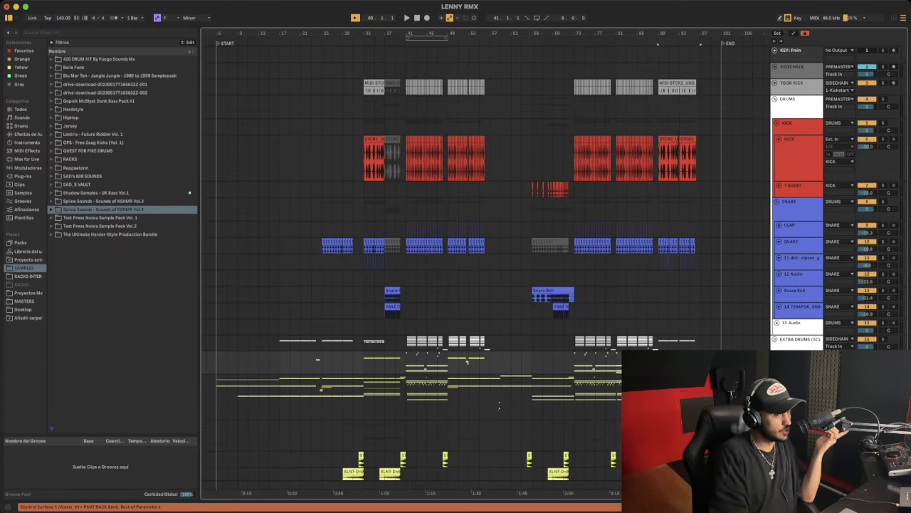
left_click(316, 431)
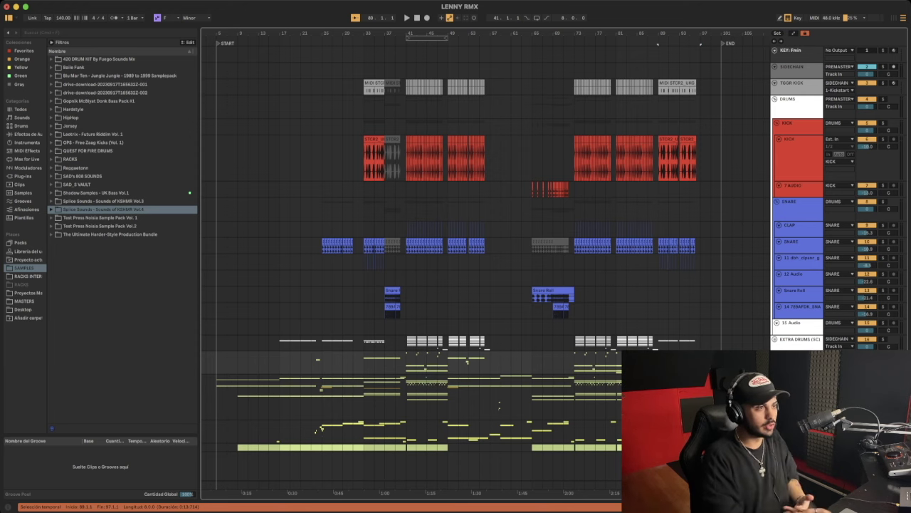
- Place the insert marker at bar 32 and solo EXTRA DRUMS (SC), then DRUMS, and clear the solo
scroll(499, 405, "up", 3)
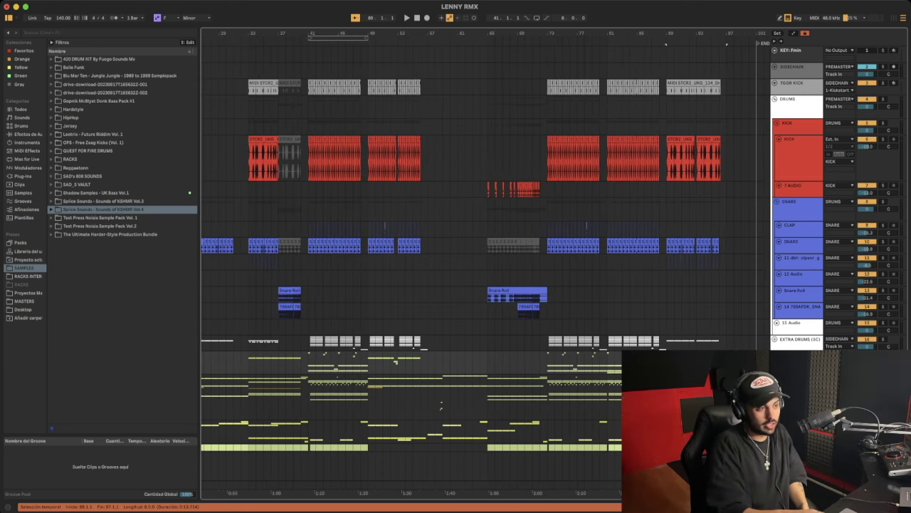
scroll(486, 264, "left", 4)
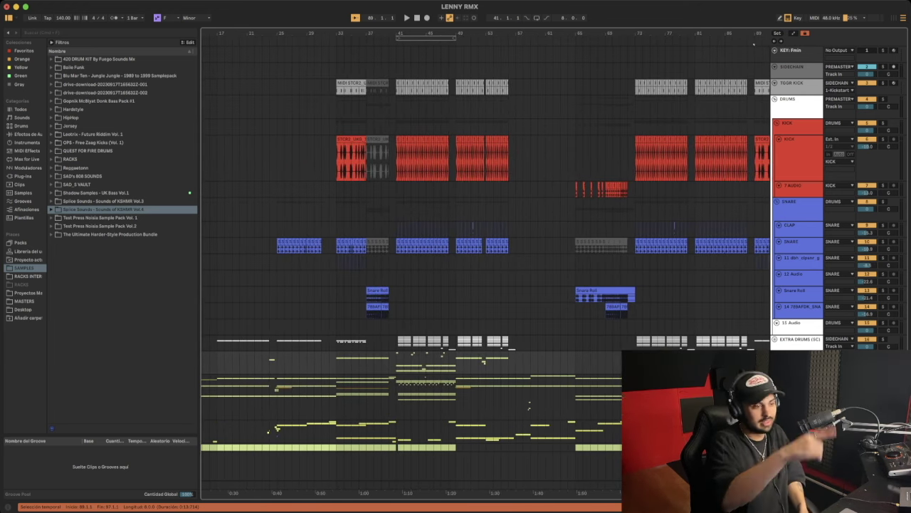
scroll(484, 214, "left", 1)
left_click(341, 44)
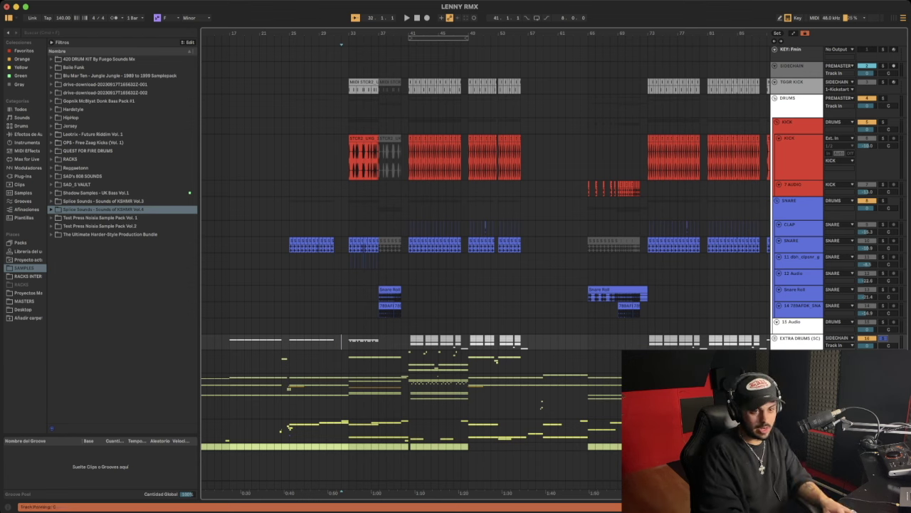
left_click(798, 100)
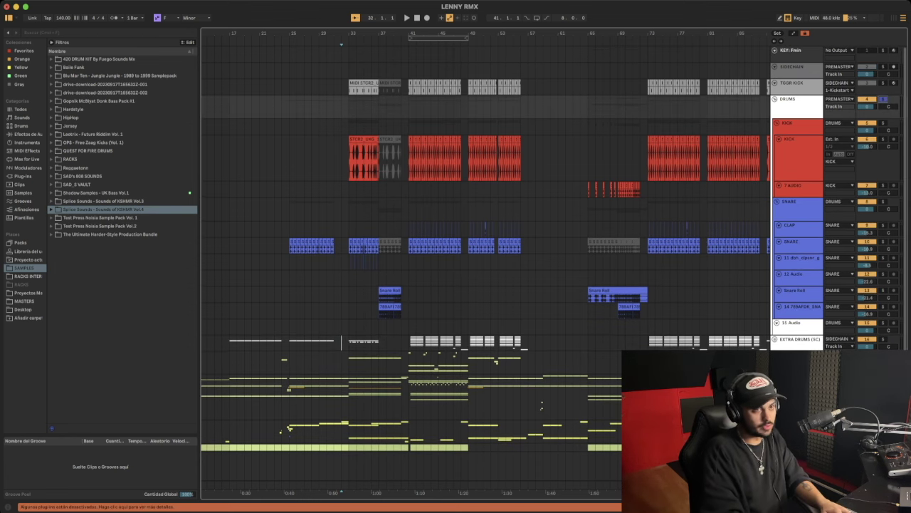
scroll(485, 213, "down", 10)
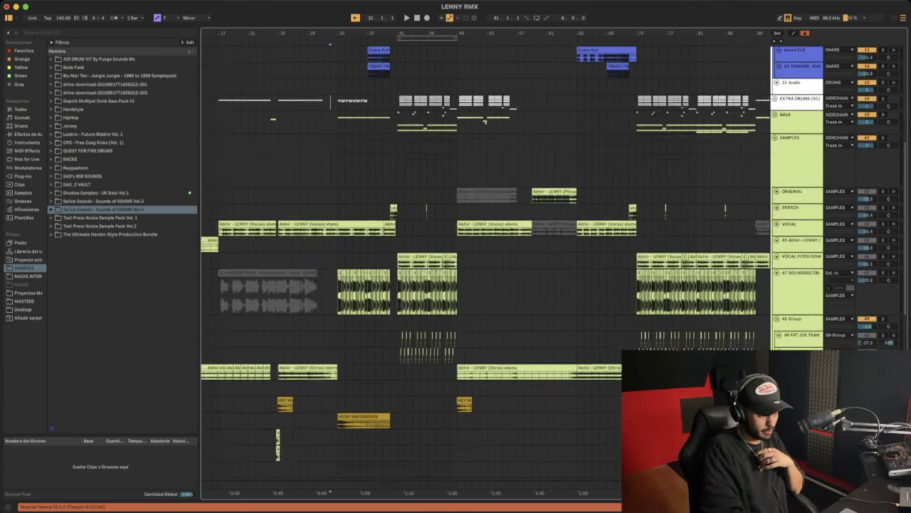
- Select the HEY WATERMARK clip near bar 49, solo its track and play it
left_click(453, 349)
key("plus")
key("plus")
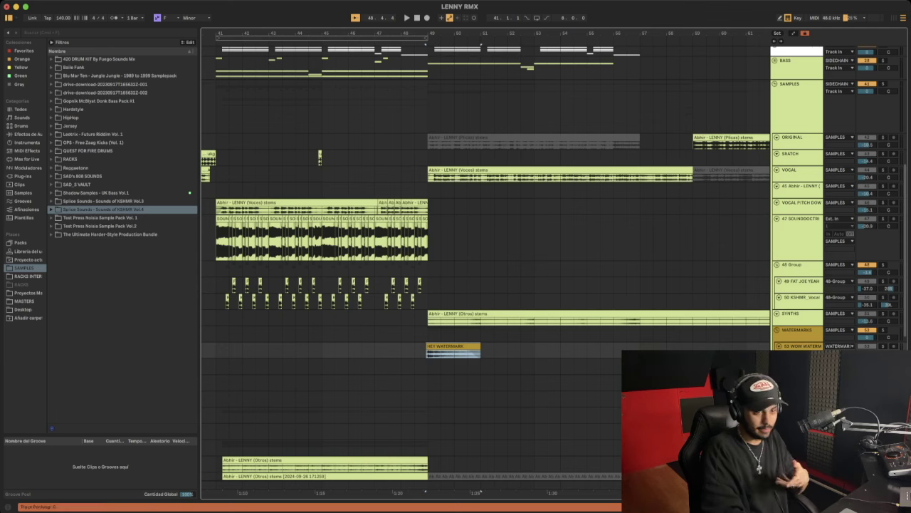
key("space")
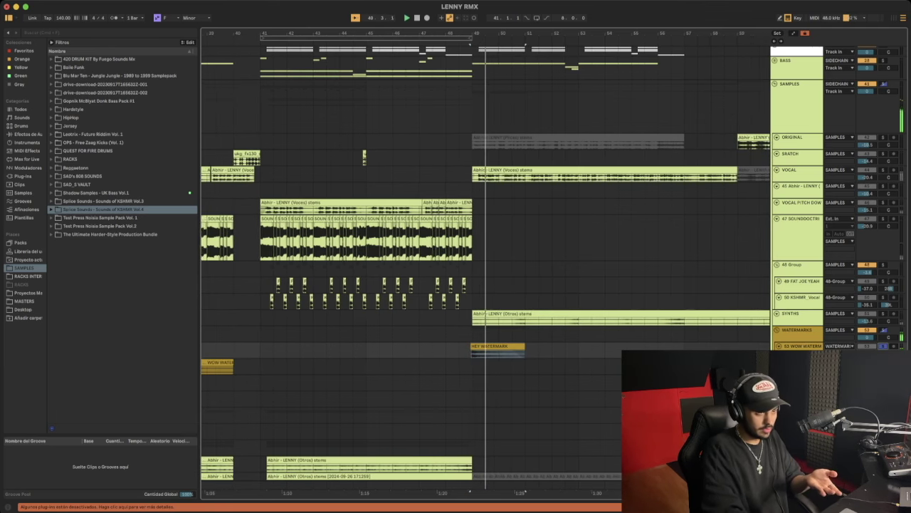
- Select the Klimu Tag_1 clip near the end of bar 92, clear the watermark solo and play the full mix from there
left_click_drag(509, 45, 652, 45)
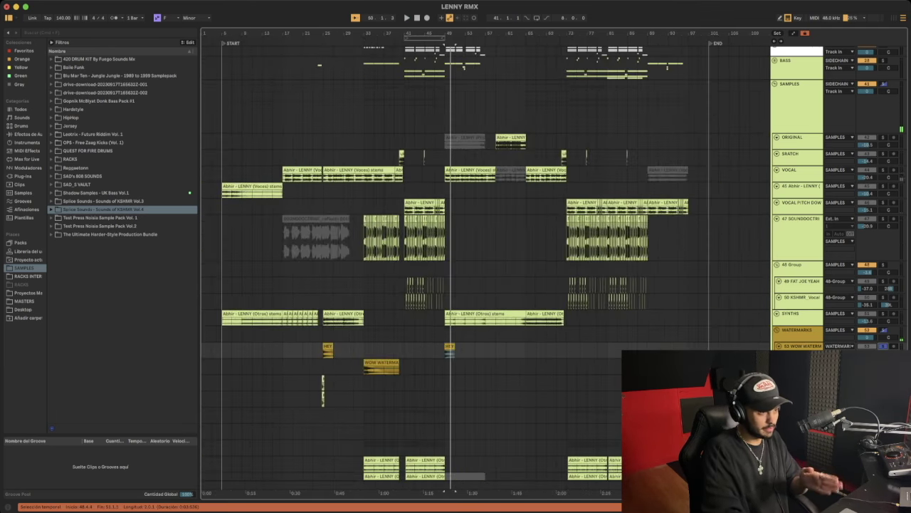
left_click(797, 376)
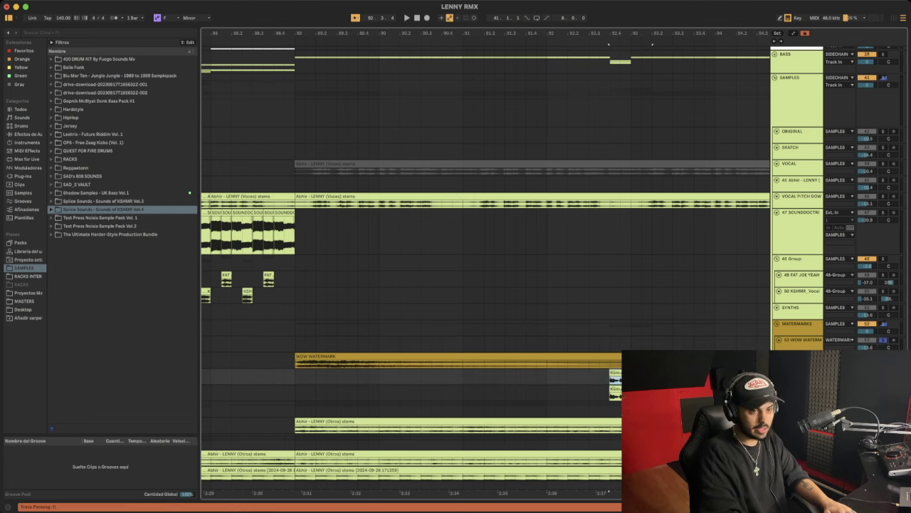
scroll(484, 263, "up", 3)
scroll(484, 264, "right", 5)
left_click(486, 423)
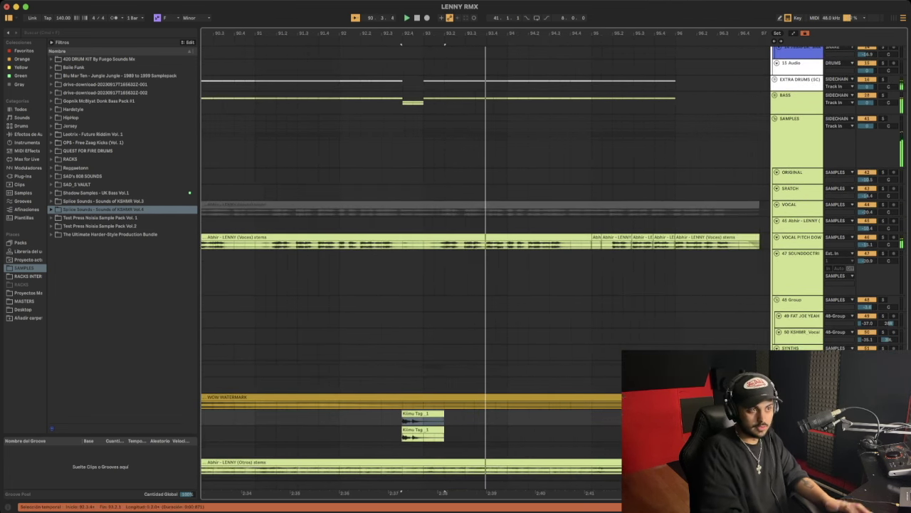
- Play the ending from bar 95, check its vocal, watermark and synth clips, and show the VOCAL PITCH DOW track's devices
key("x")
left_click(436, 183)
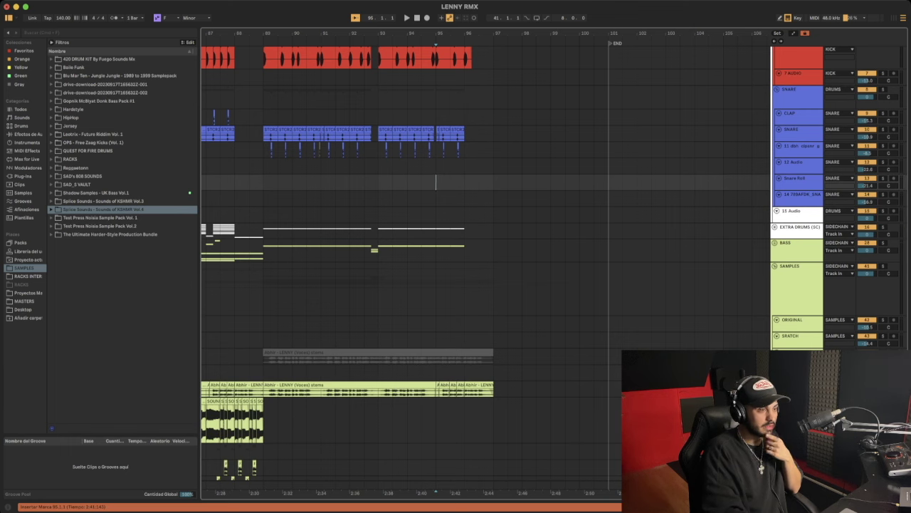
scroll(484, 264, "right", 3)
scroll(484, 263, "down", 15)
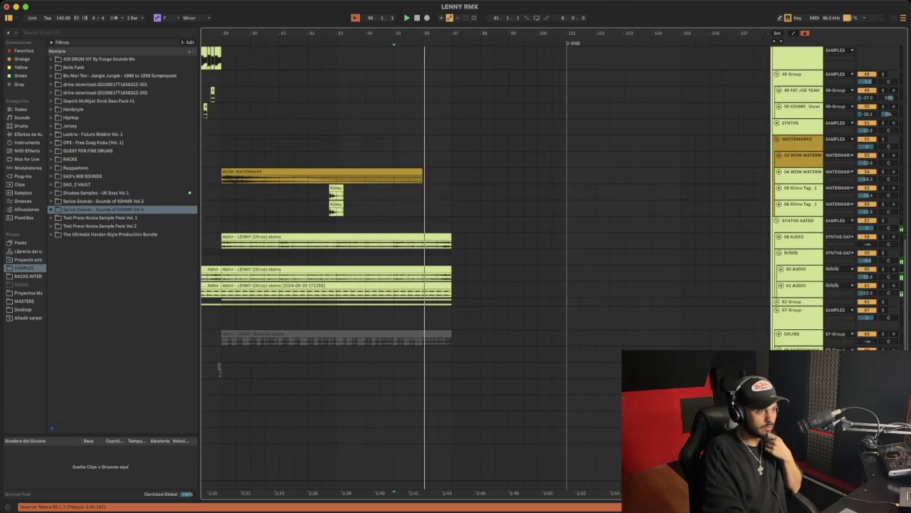
scroll(413, 263, "up", 5)
scroll(413, 263, "left", 2)
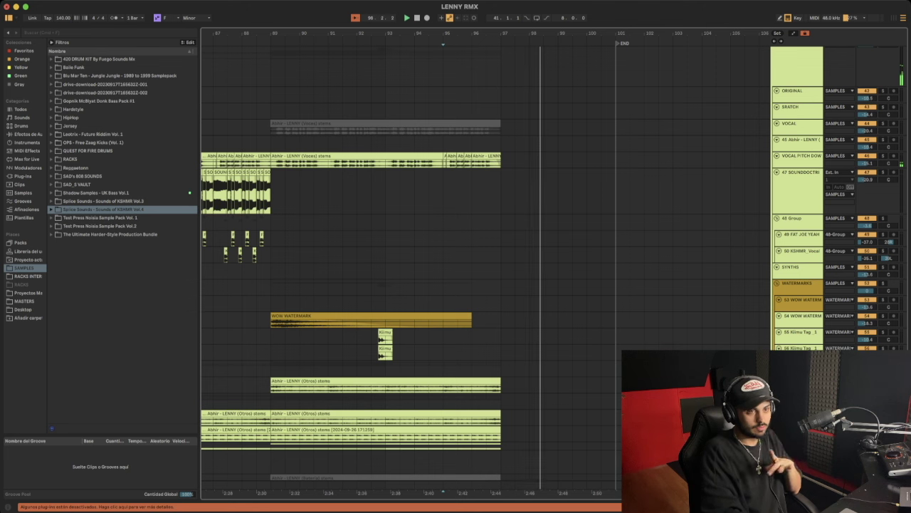
double_click(797, 155)
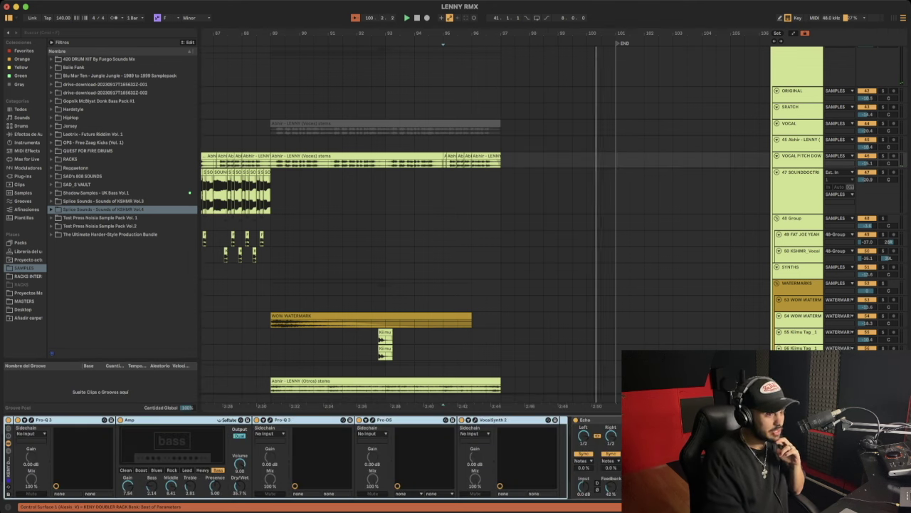
scroll(484, 221, "up", 3)
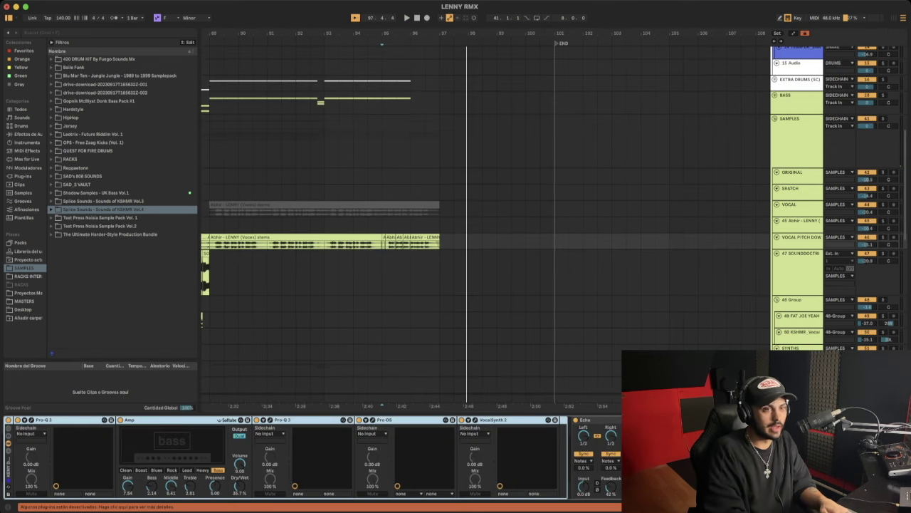
- Select bars 95 to 101 across the SYNTHS GATED tracks, fold the groups and play the full mix from bar 73
left_click(382, 139)
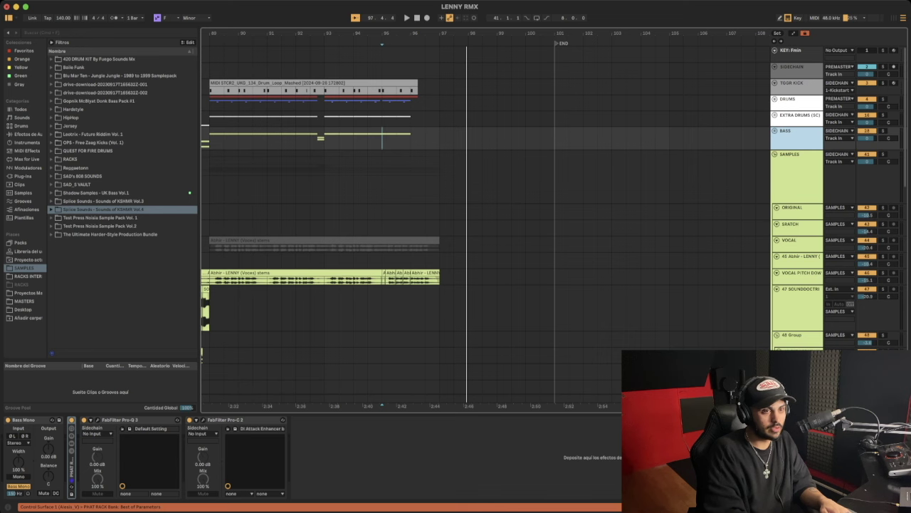
left_click(382, 176)
scroll(382, 177, "down", 5)
left_click_drag(382, 180, 555, 257)
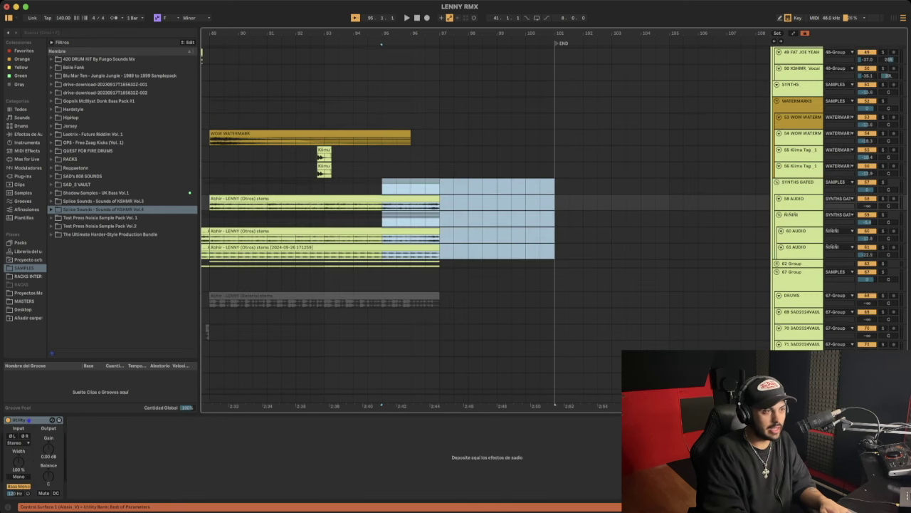
left_click(439, 185)
key("space")
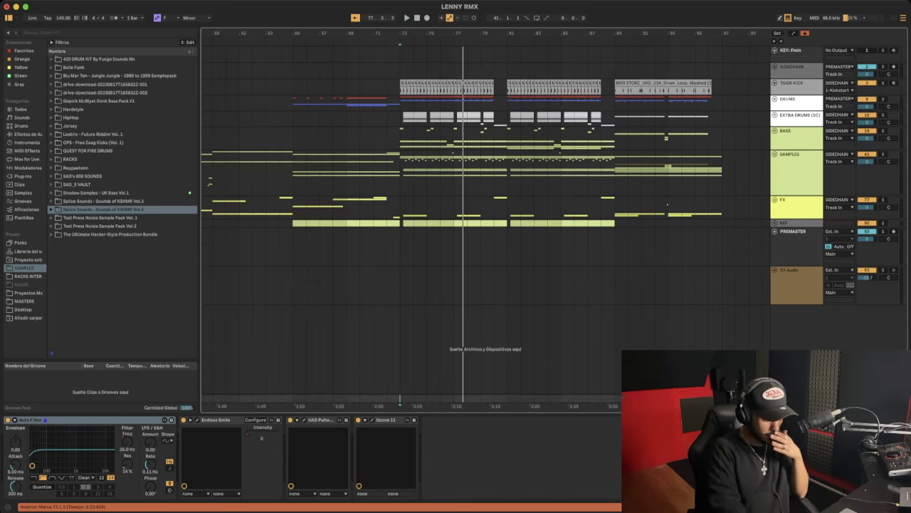
- Select the UAD Pultec EQP-1A device, then mark bar 73 and bar 65 on the SIDECHAIN track in the full arrangement
left_click(385, 419)
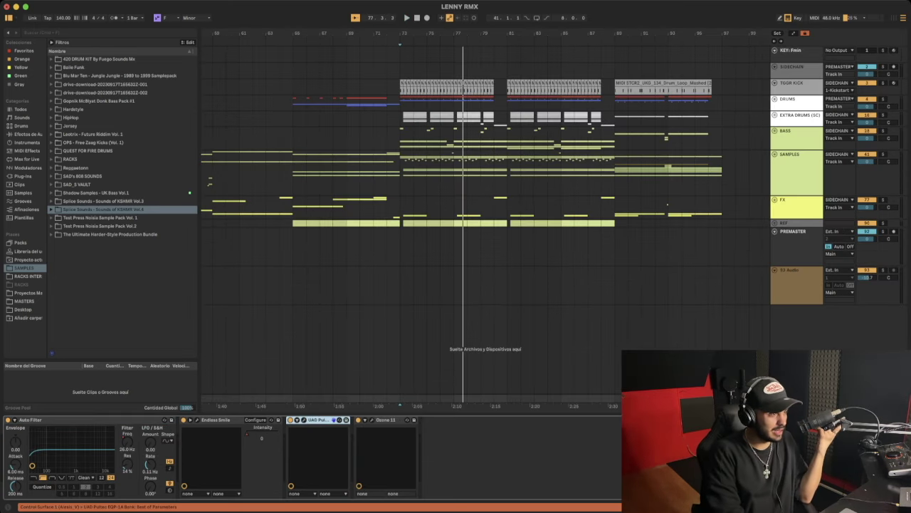
key("minus")
key("minus")
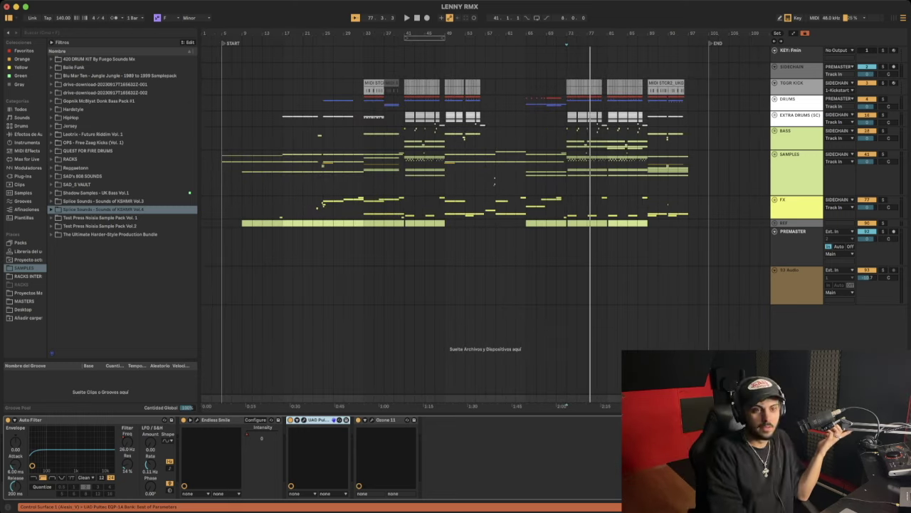
left_click(566, 71)
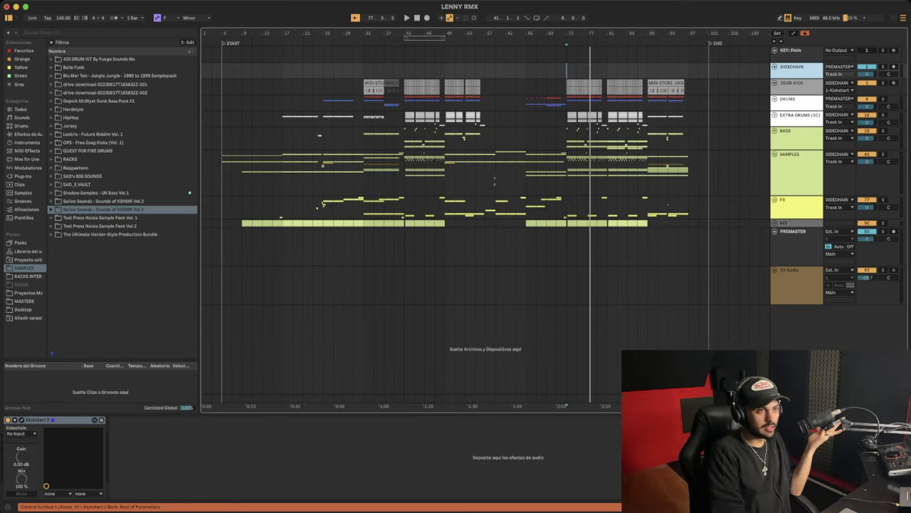
left_click(526, 118)
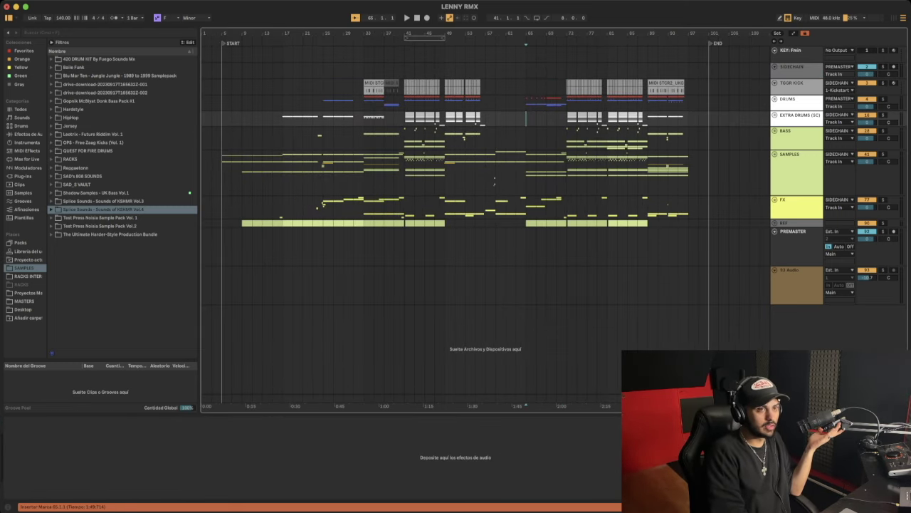
left_click(526, 71)
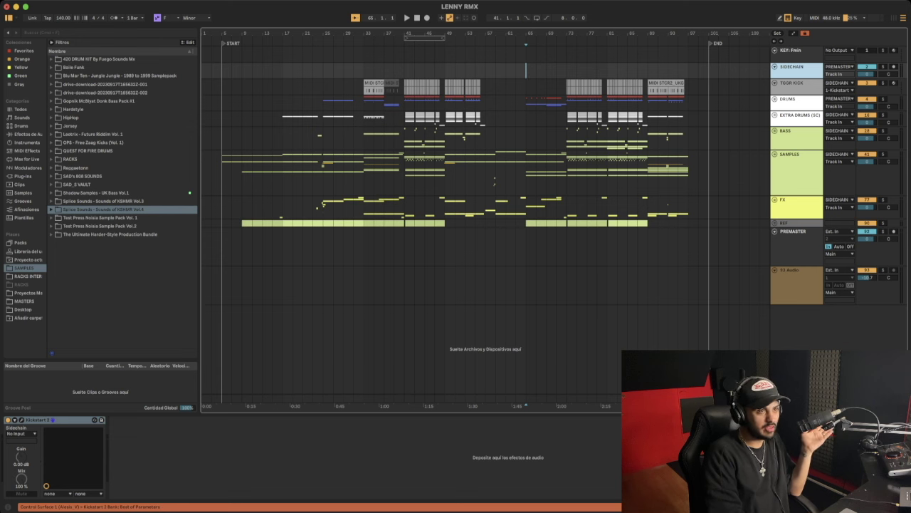
- Examine the second drop at bar 73 and the ORIGINAL reference clip against the whole arrangement
key("plus")
key("plus")
key("plus")
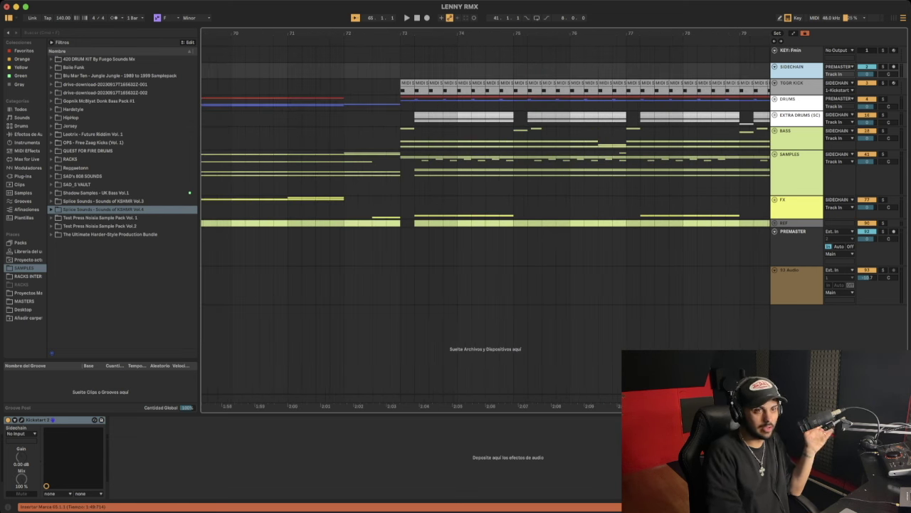
key("minus")
key("minus")
key("minus")
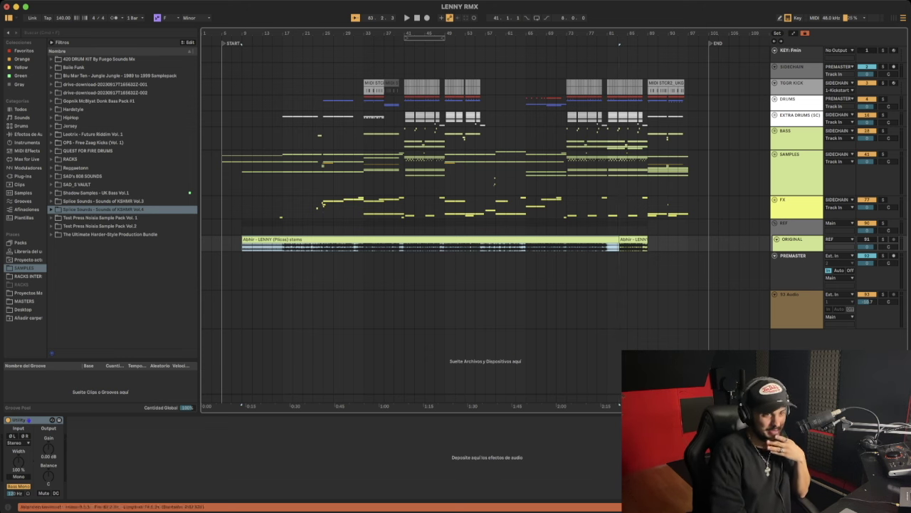
key("Left")
key("plus")
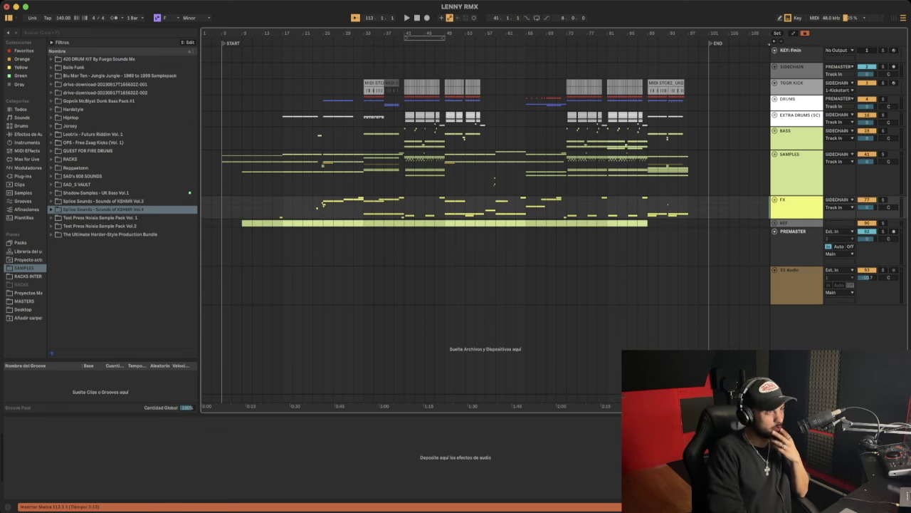
- Solo the BASS group, play bars 41 to 49 and unfold its Serum tracks
left_click(408, 139)
key("plus")
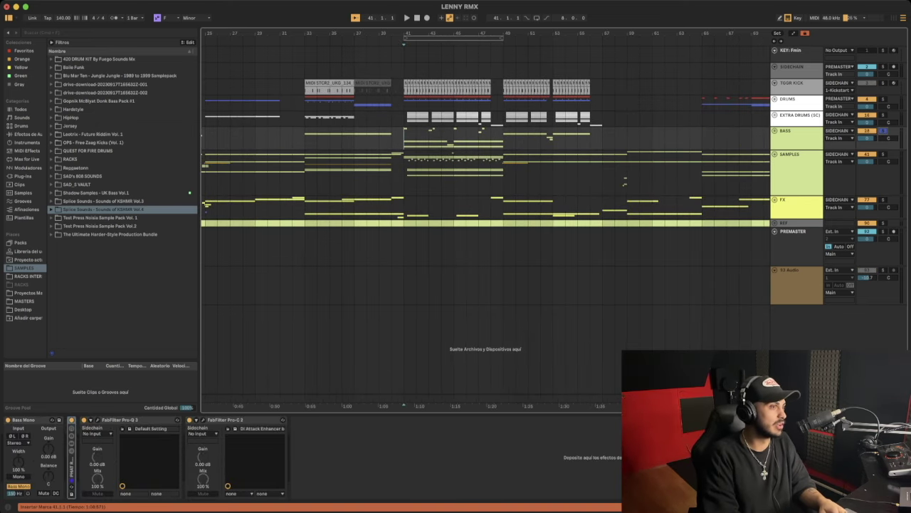
left_click_drag(405, 139, 504, 139)
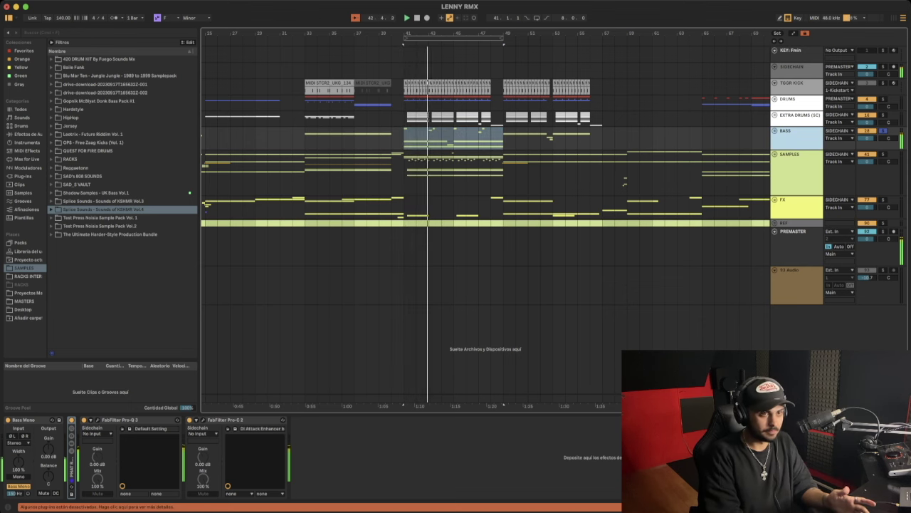
key("Right")
scroll(484, 214, "down", 5)
key("plus")
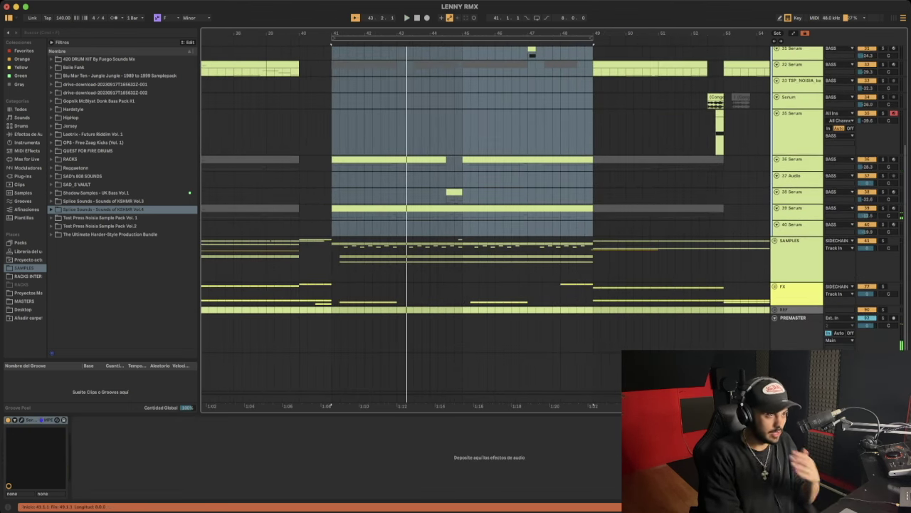
- Examine the notes of the 36 Serum clips at bars 41 and 49, solo the track and play its bassline
left_click(388, 163)
key("shift+Tab")
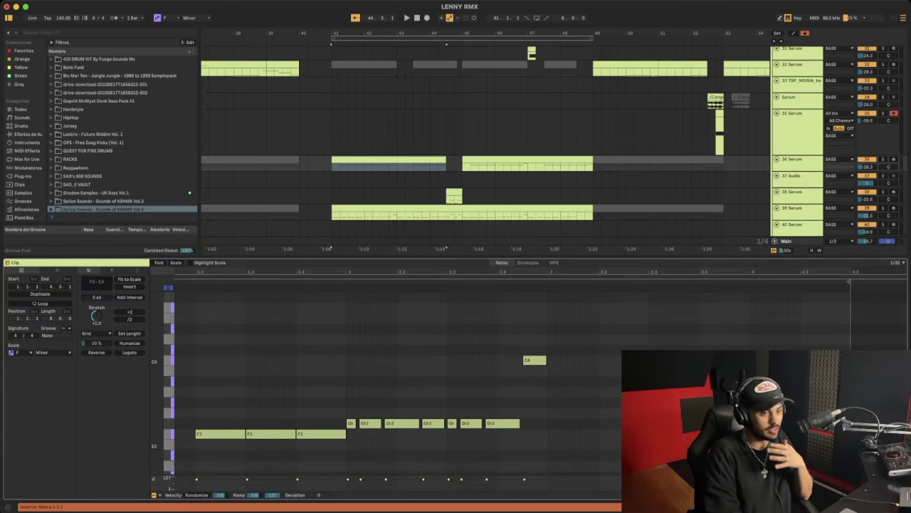
key("minus")
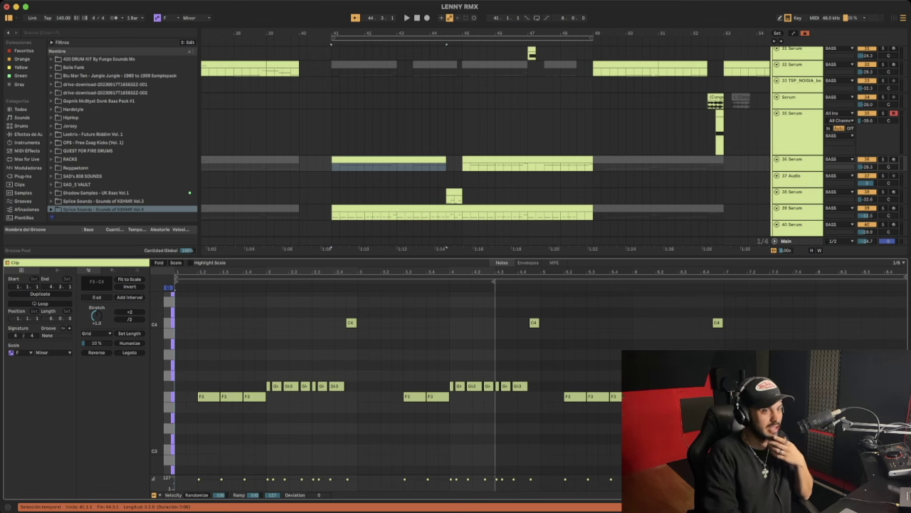
key("Down")
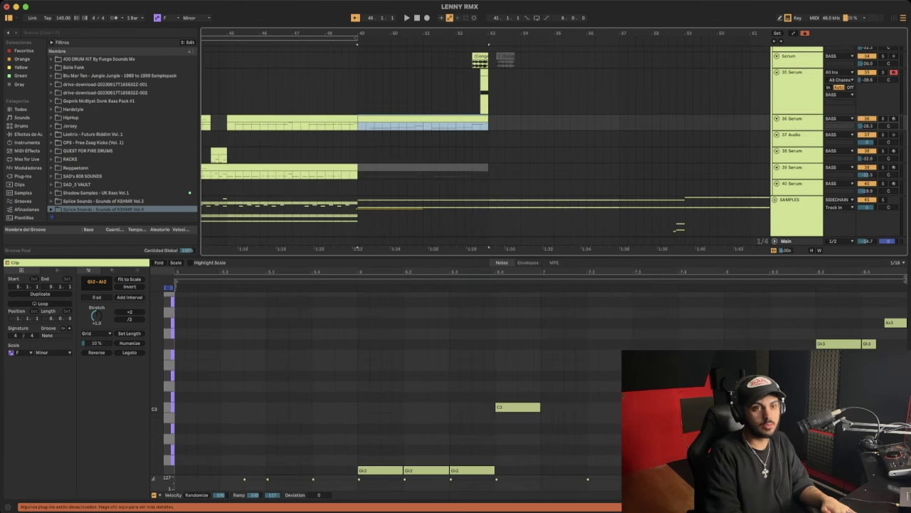
key("space")
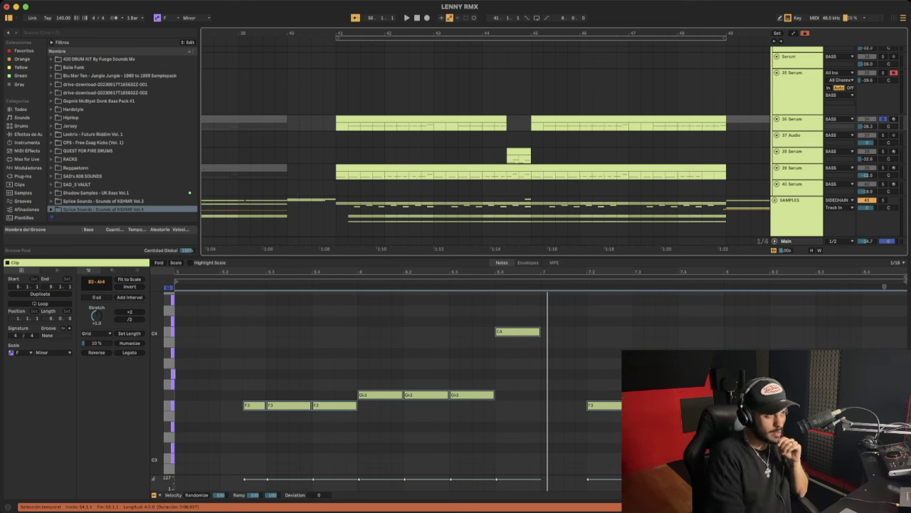
left_click(420, 122)
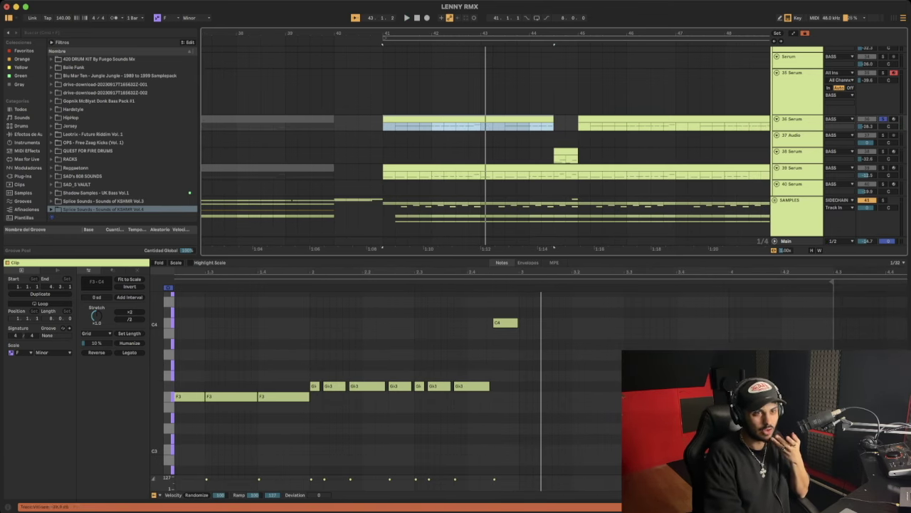
- Show the notes of the 38 Serum fill clip near bar 44, solo and play it, then select its track's gap from 42.3 to 43.2
left_click(566, 155)
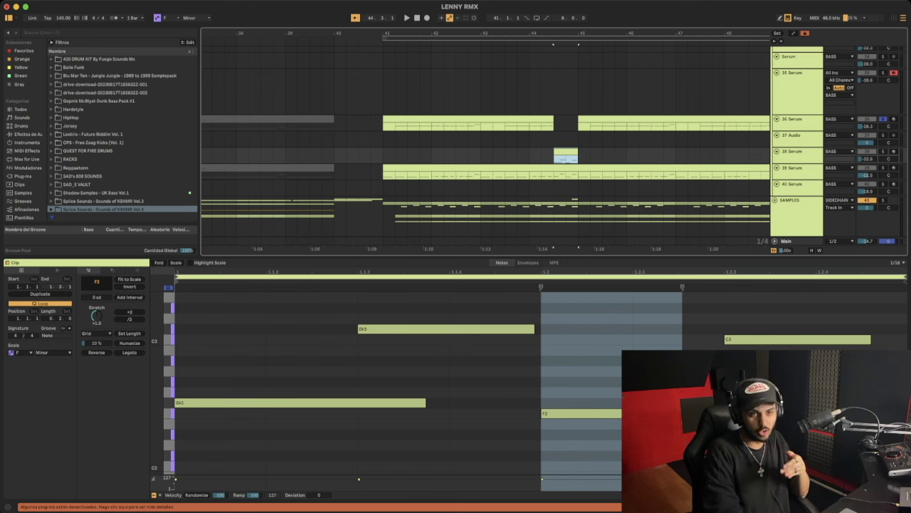
left_click(884, 151)
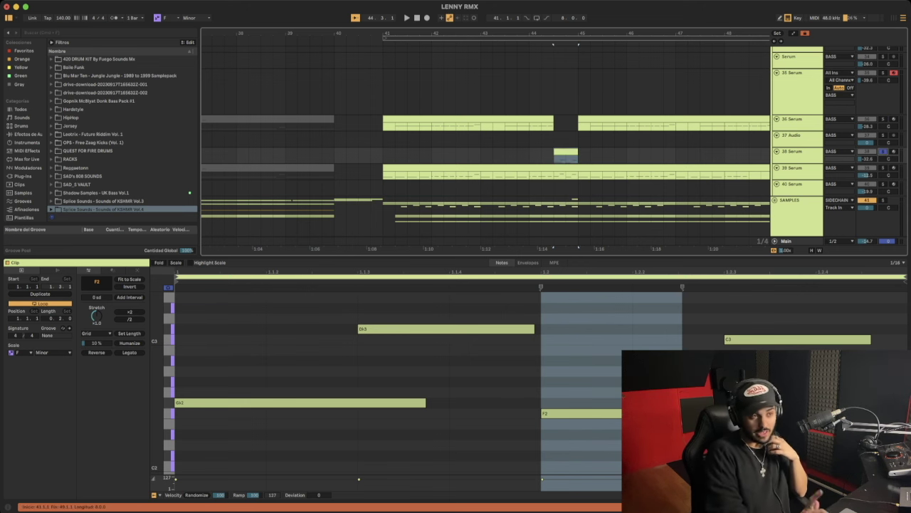
scroll(484, 142, "up", 5)
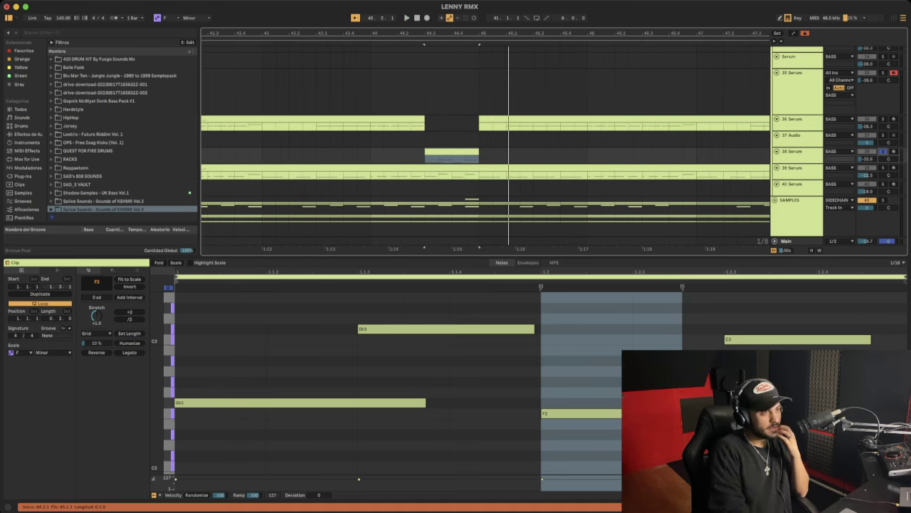
scroll(484, 143, "down", 3)
left_click_drag(371, 159, 410, 159)
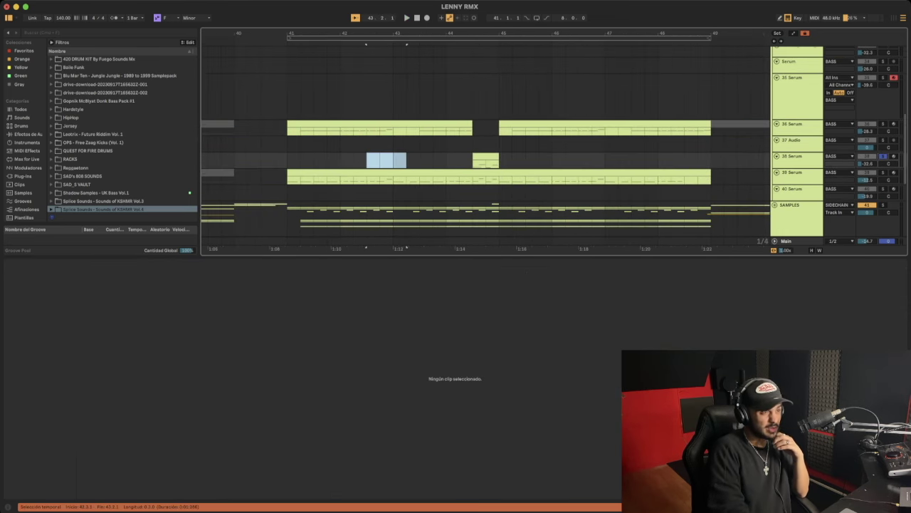
- Show the notes of the 38 Serum fill clip near bar 84 in the second drop and play it
scroll(484, 142, "right", 10)
scroll(484, 143, "down", 3)
left_click(539, 172)
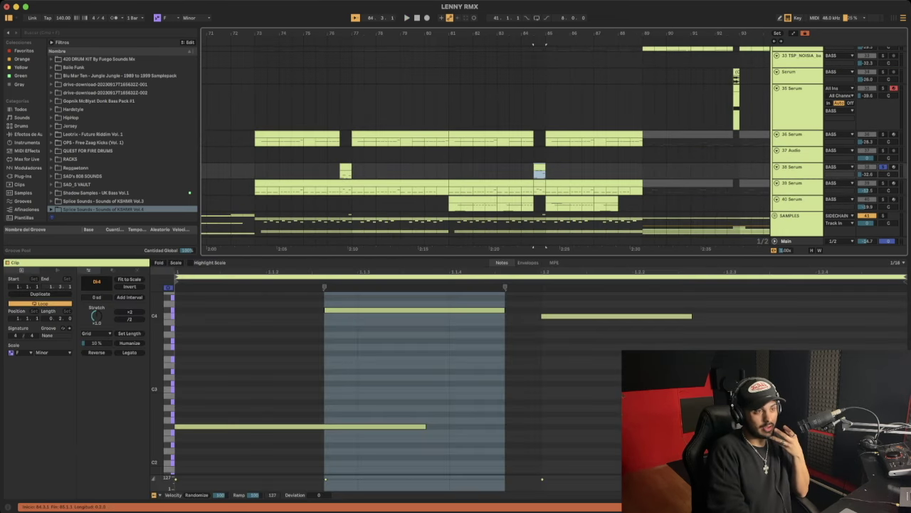
scroll(484, 143, "up", 5)
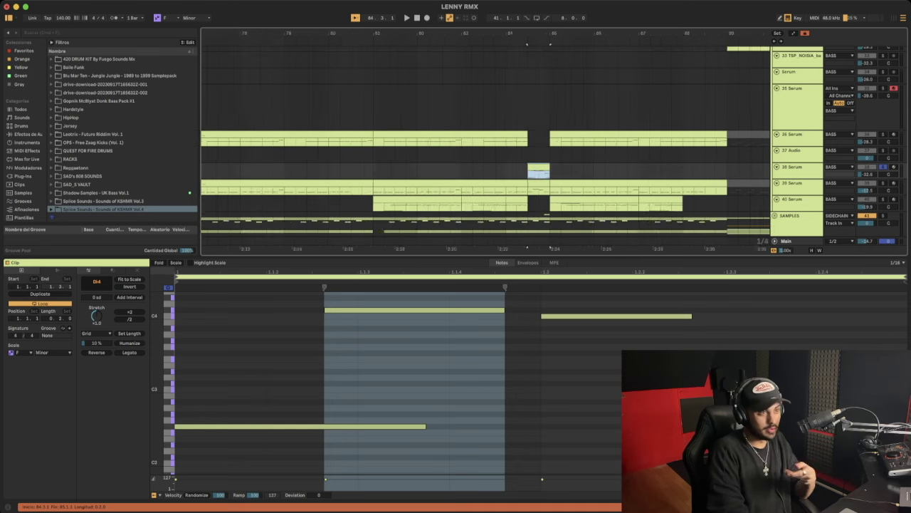
scroll(484, 142, "right", 4)
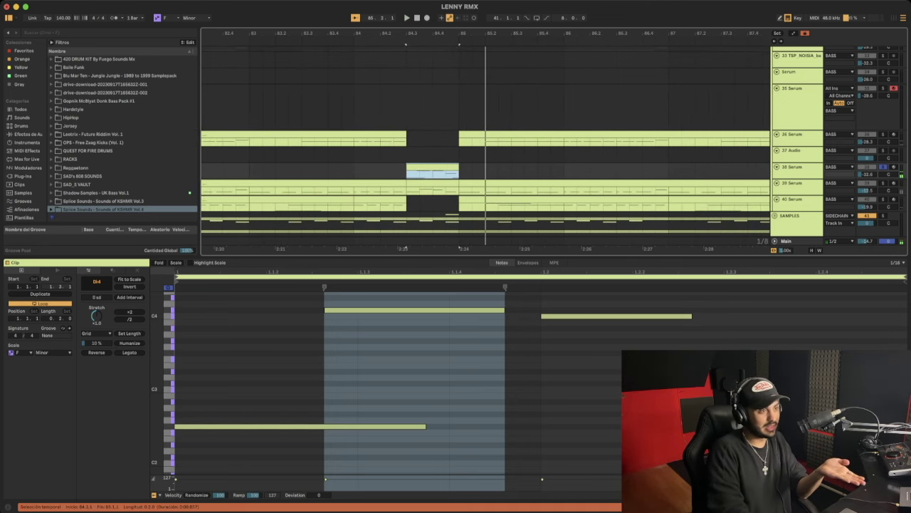
- Hide the clip view, clear the bass solos, fold the BASS group and play from bar 49 with the whole arrangement in view
scroll(484, 142, "down", 5)
key("super+alt+l")
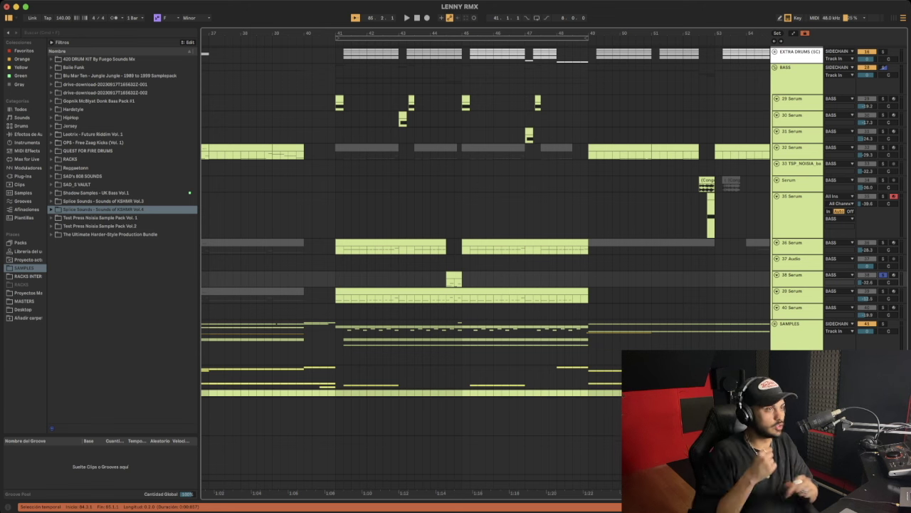
scroll(484, 214, "up", 4)
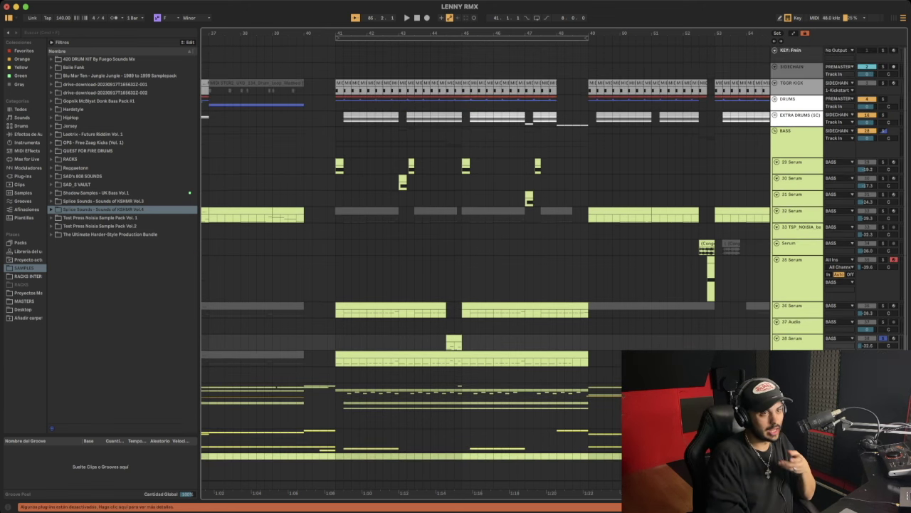
key("alt+u")
key("w")
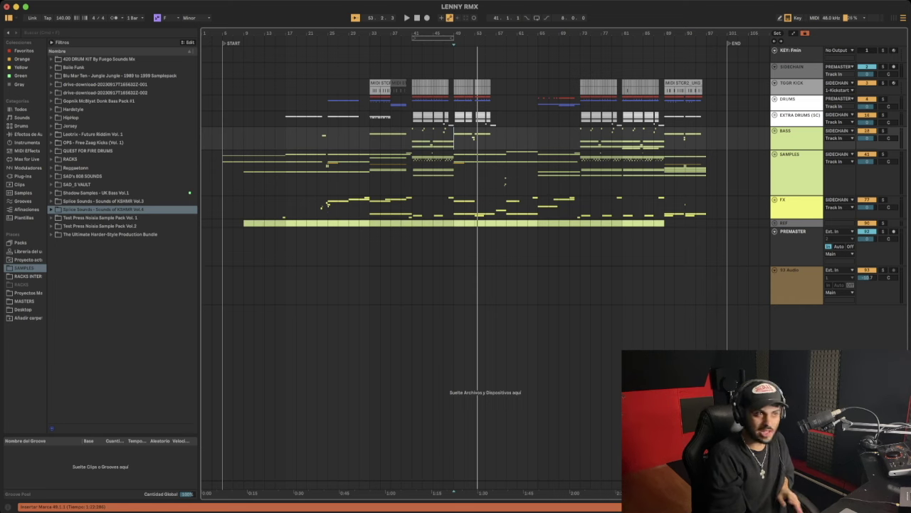
scroll(456, 178, "up", 1)
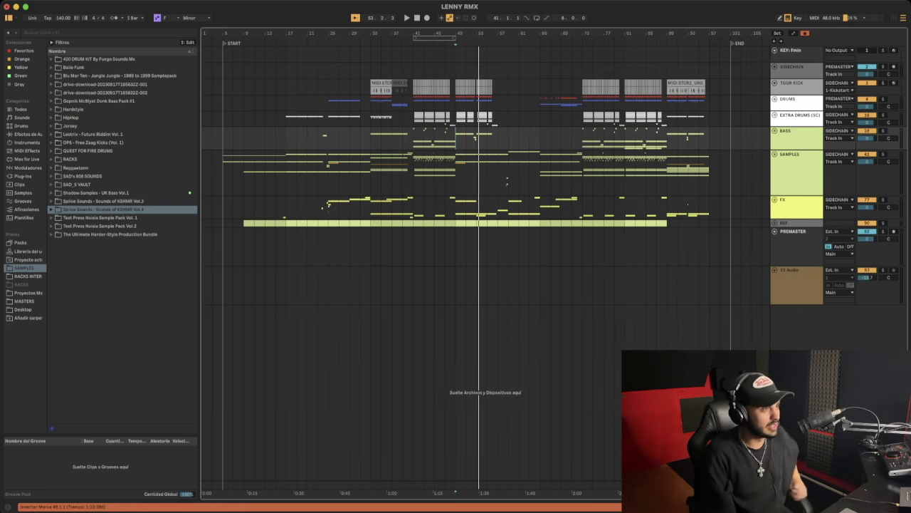
- Show the device chain, set the insert marker at bar 41 on the BASS group, and hide the devices again
key("super+alt+l")
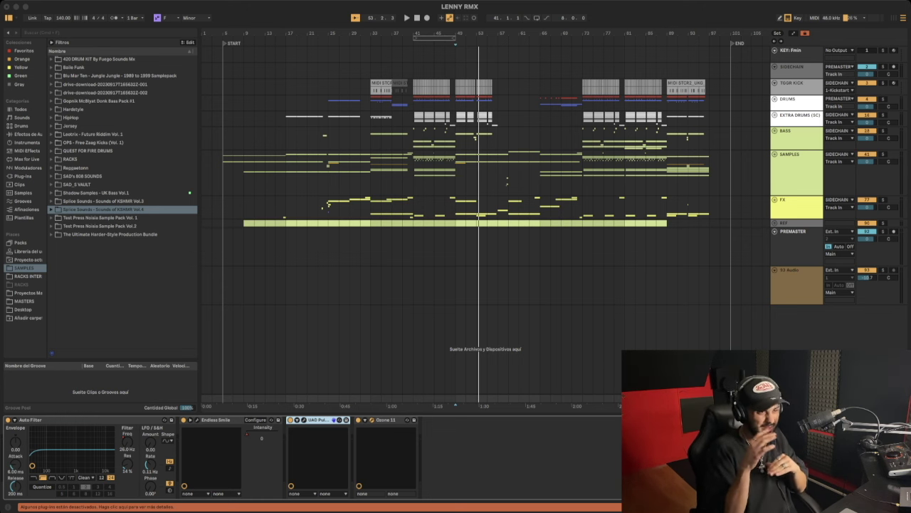
left_click(413, 135)
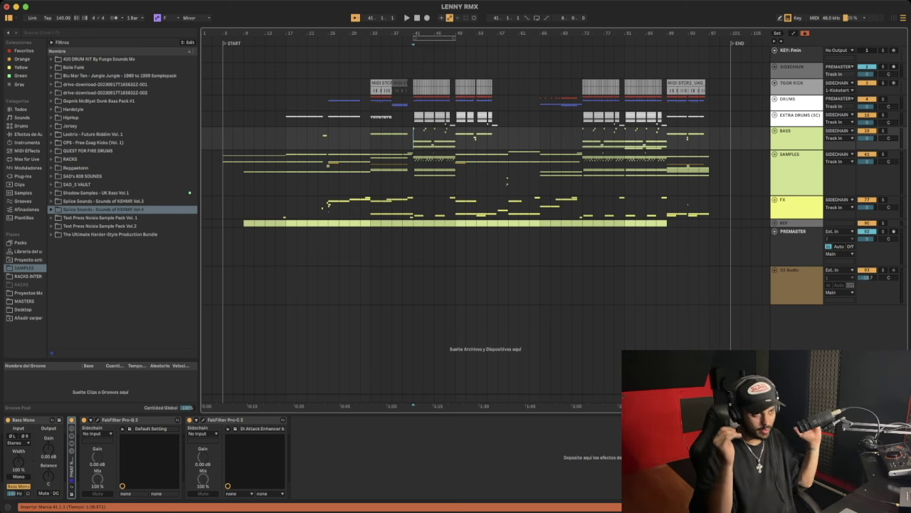
key("super+alt+l")
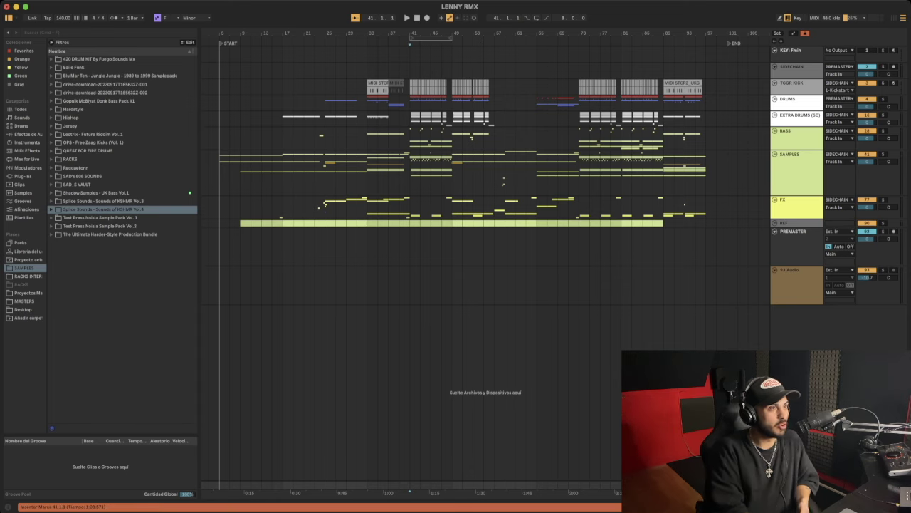
- Select the BASS group's first-drop section from bar 41 to bar 49 and look over the surrounding arrangement through the second drop
scroll(463, 142, "left", 2)
left_click(370, 116)
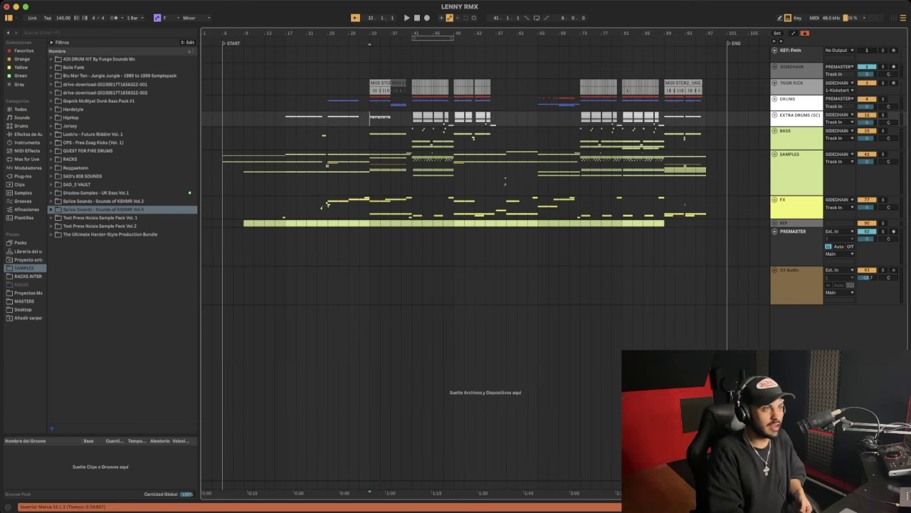
scroll(370, 116, "up", 2)
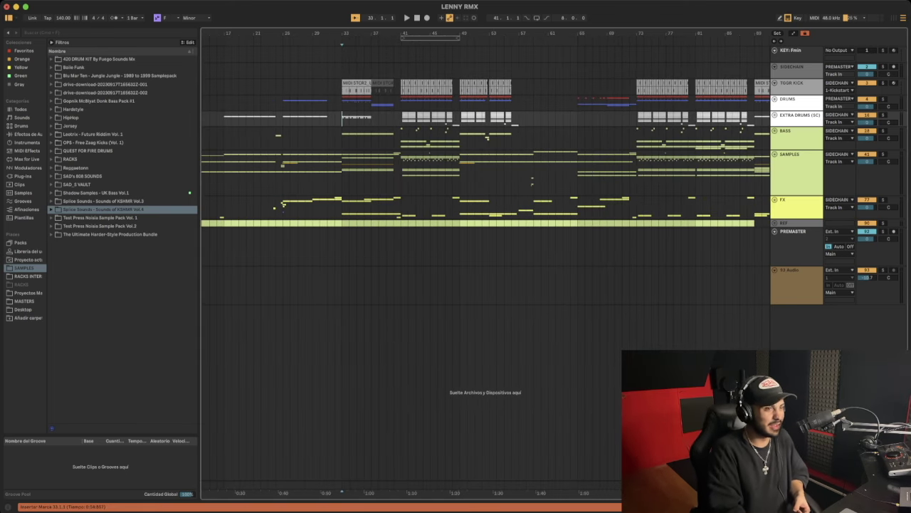
scroll(484, 142, "up", 2)
left_click_drag(313, 139, 393, 139)
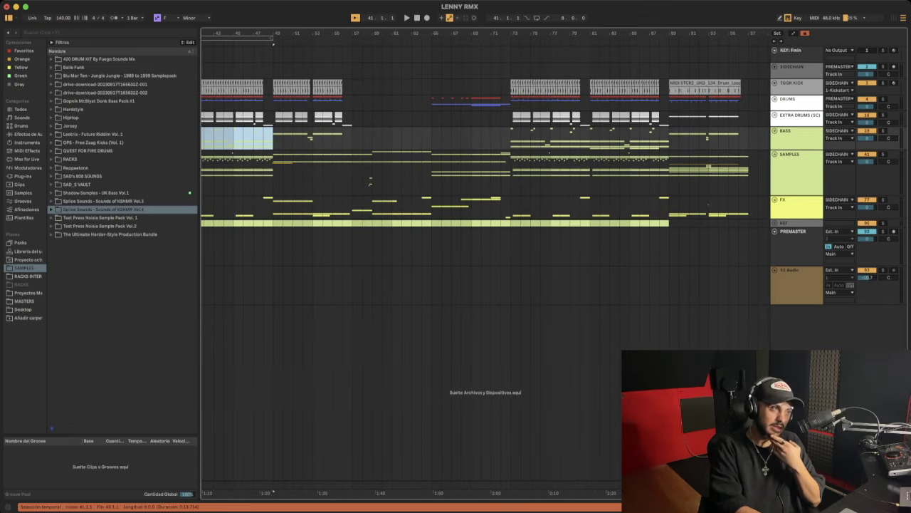
scroll(473, 264, "right", 5)
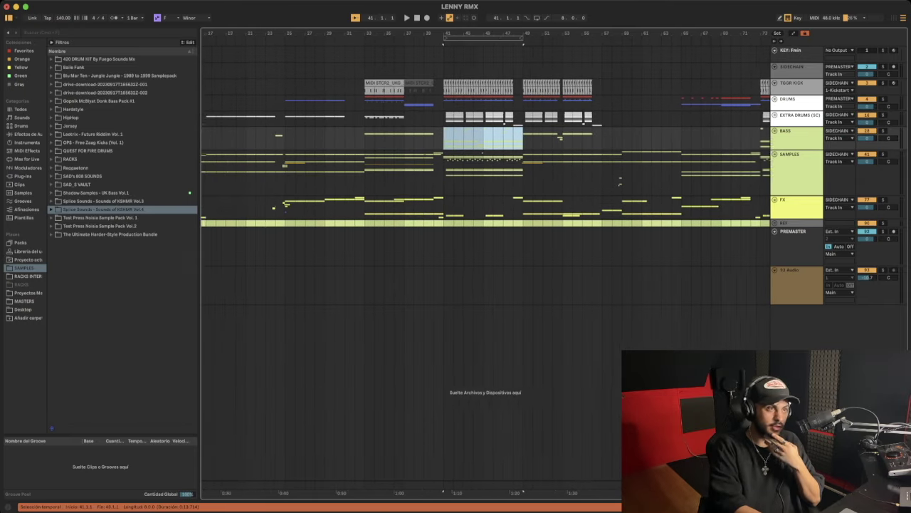
scroll(456, 178, "down", 5)
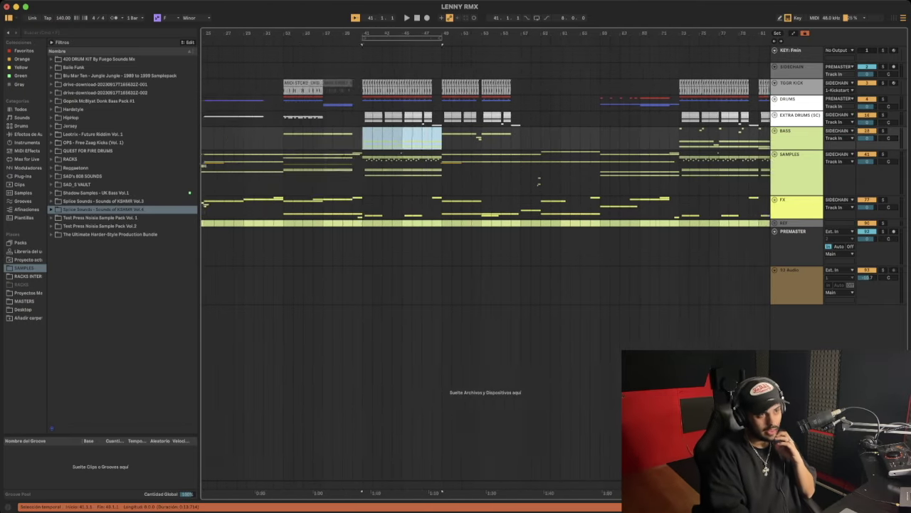